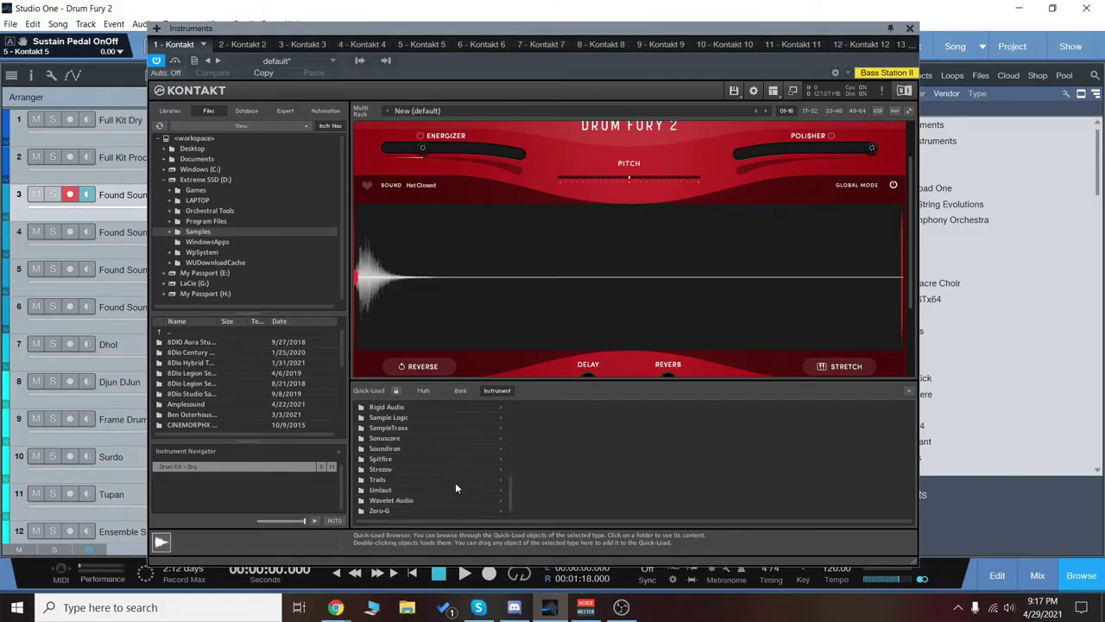
# Browse the Quick-Load list to the Instruments folder of Sample Logic's DRUM FURY 2 library.
pyautogui.click(399, 418)
pyautogui.click(567, 408)
pyautogui.click(729, 406)
pyautogui.click(809, 408)
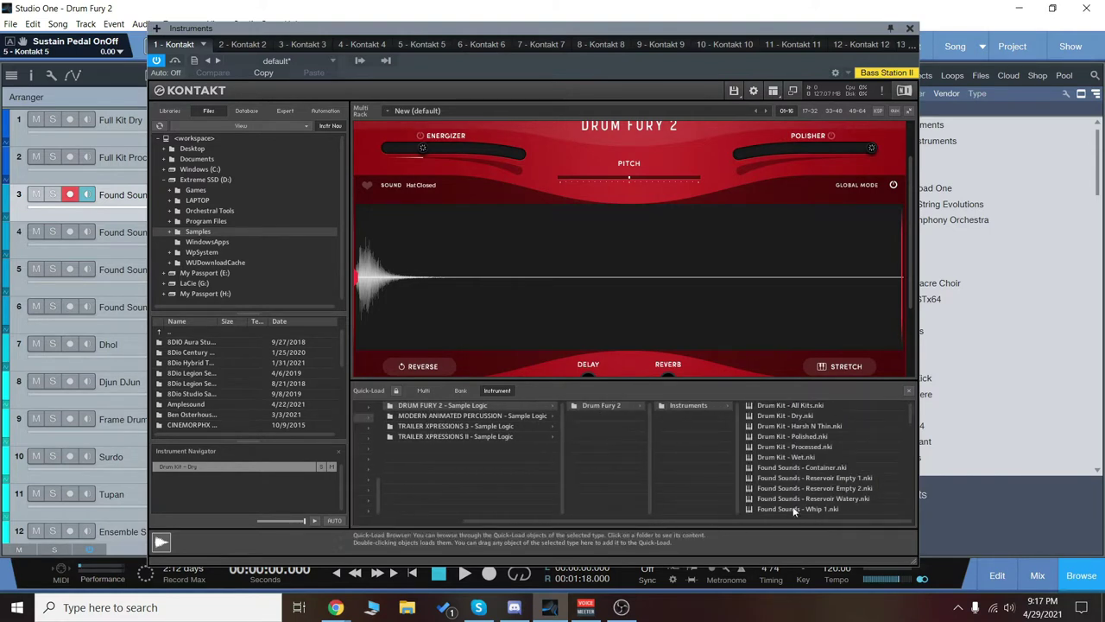
# Enlarge the Quick-Load browser, look through the Drum Fury 2 patches from Drum Kit to World Percussion, and close the instrument window.
pyautogui.scroll(-3, 872, 459)
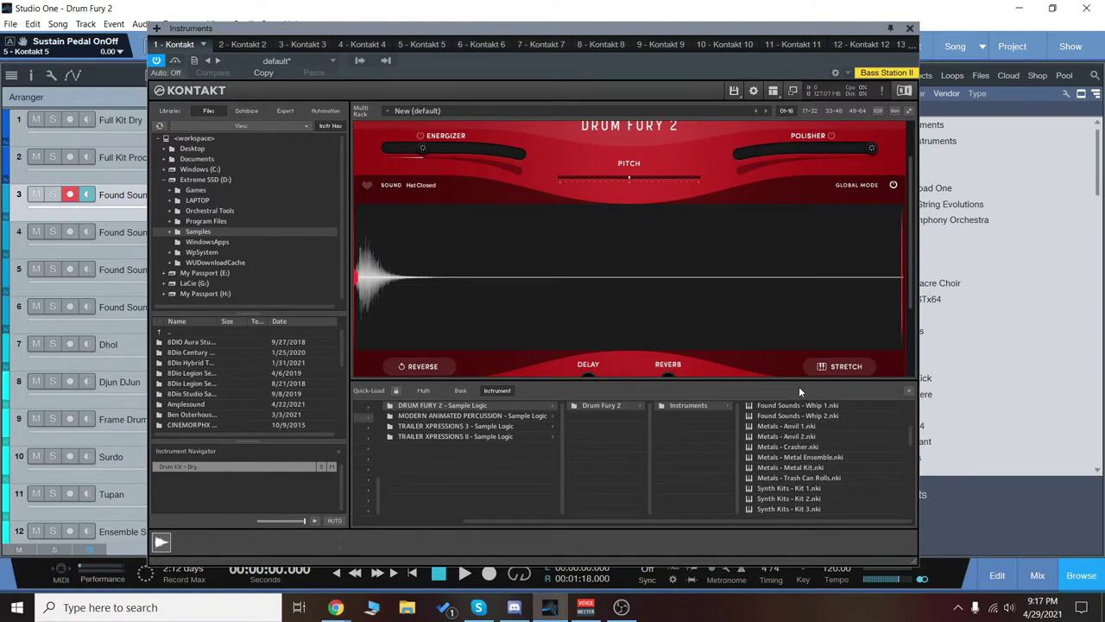
pyautogui.moveTo(800, 381); pyautogui.dragTo(691, 268)
pyautogui.scroll(3, 862, 351)
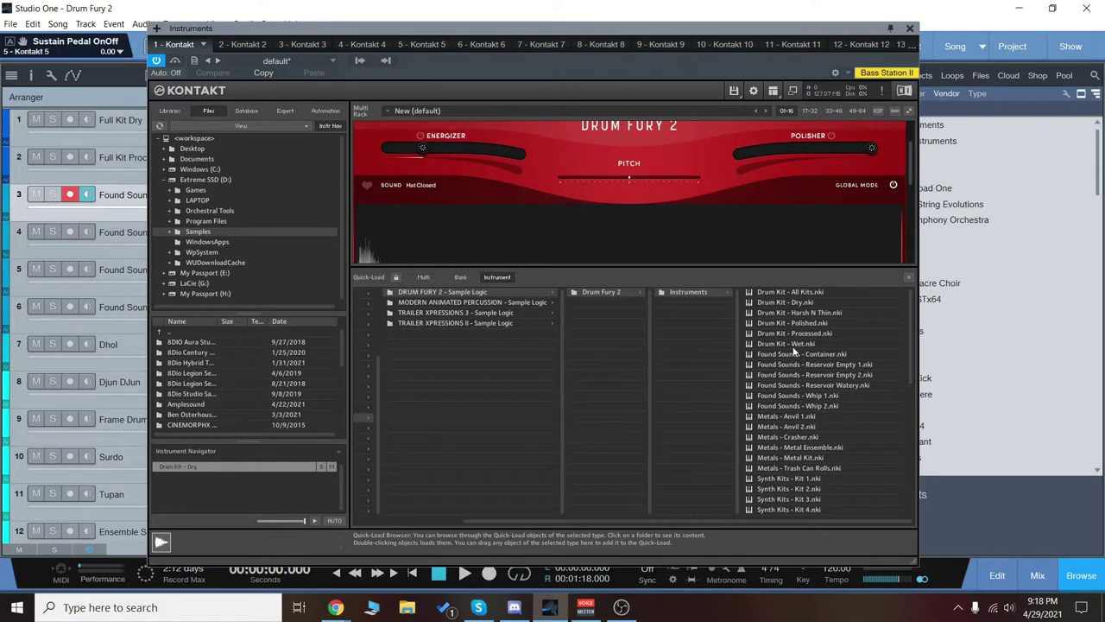
pyautogui.scroll(-1, 799, 350)
pyautogui.scroll(1, 837, 332)
pyautogui.scroll(-2, 795, 354)
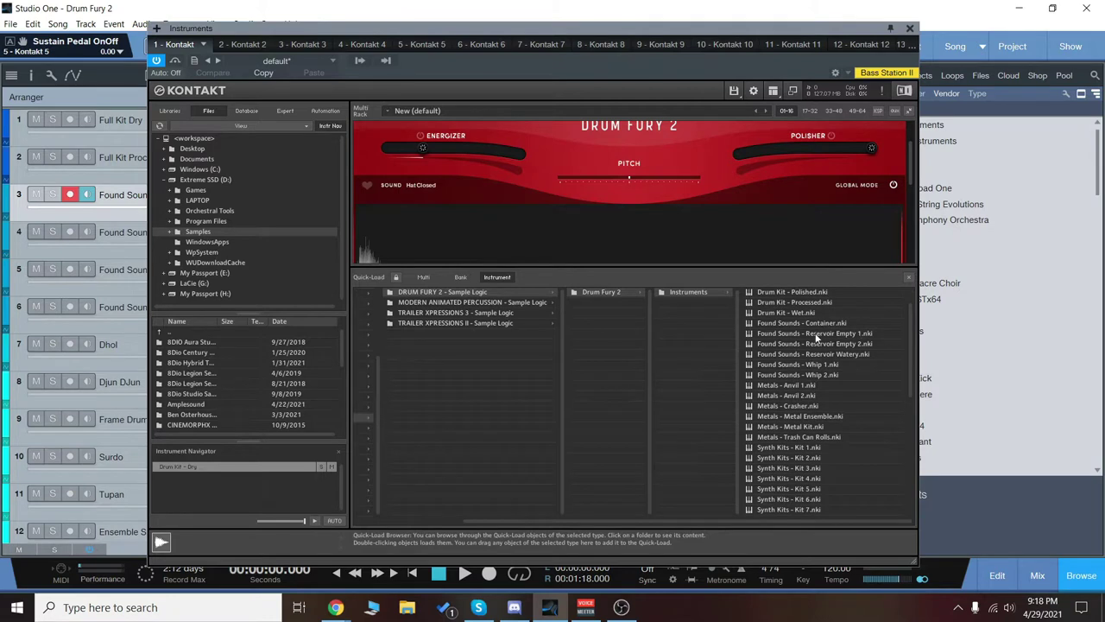
pyautogui.scroll(-1, 826, 329)
pyautogui.scroll(2, 842, 354)
pyautogui.scroll(-4, 819, 380)
pyautogui.scroll(-3, 811, 410)
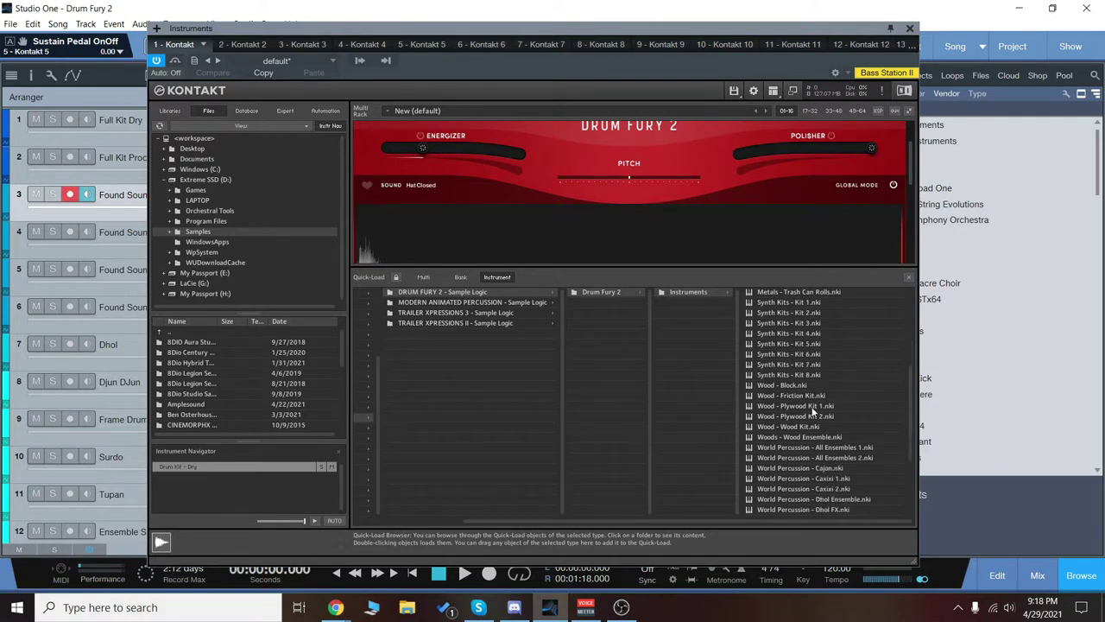
pyautogui.scroll(-5, 855, 411)
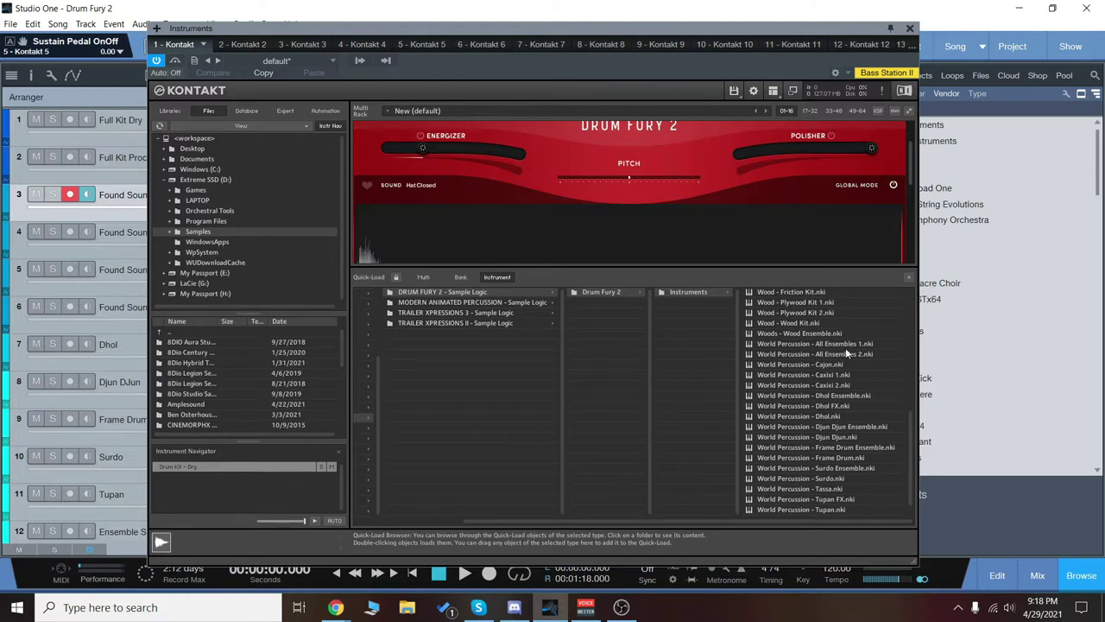
pyautogui.scroll(-1, 835, 385)
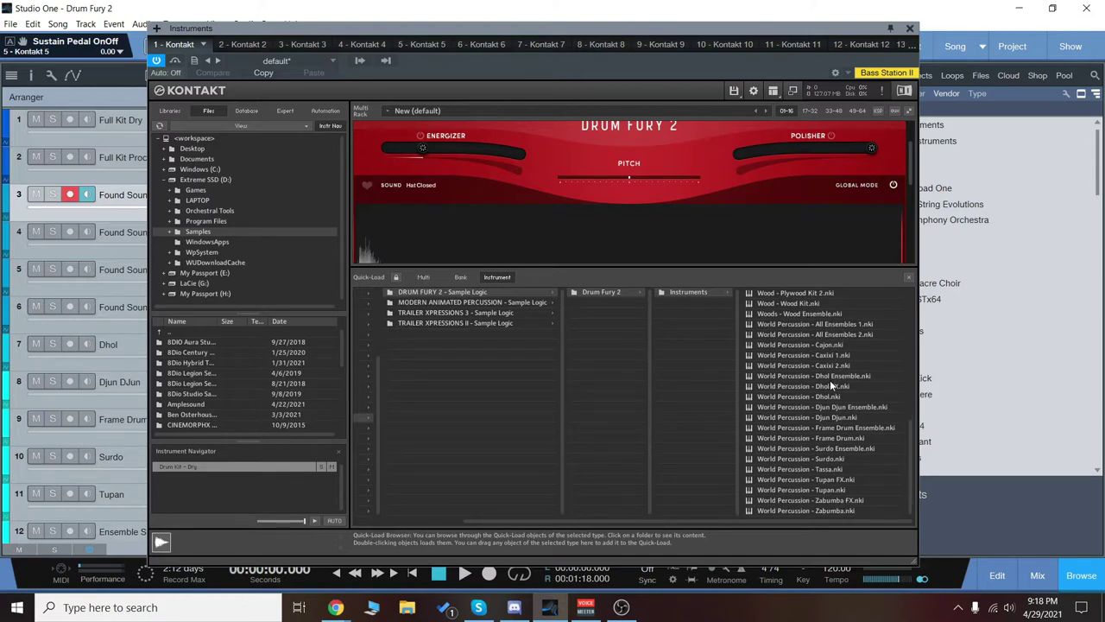
pyautogui.click(910, 28)
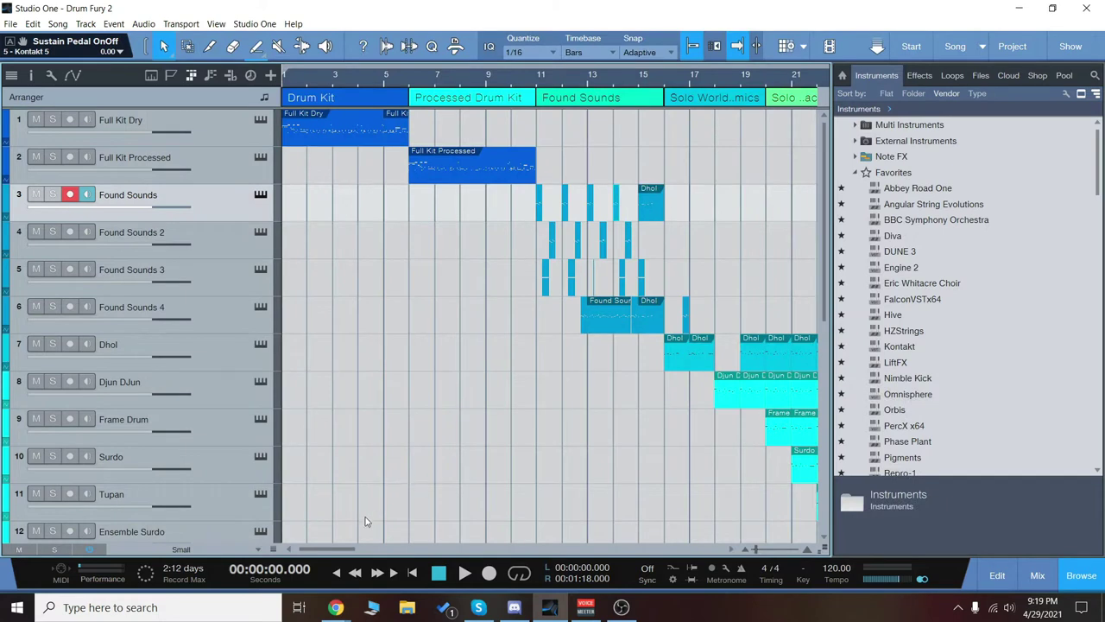
# Open the Full Kit Dry track's Kontakt instrument and hide the Quick-Load browser to show the full Drum Fury 2 interface.
pyautogui.click(247, 134)
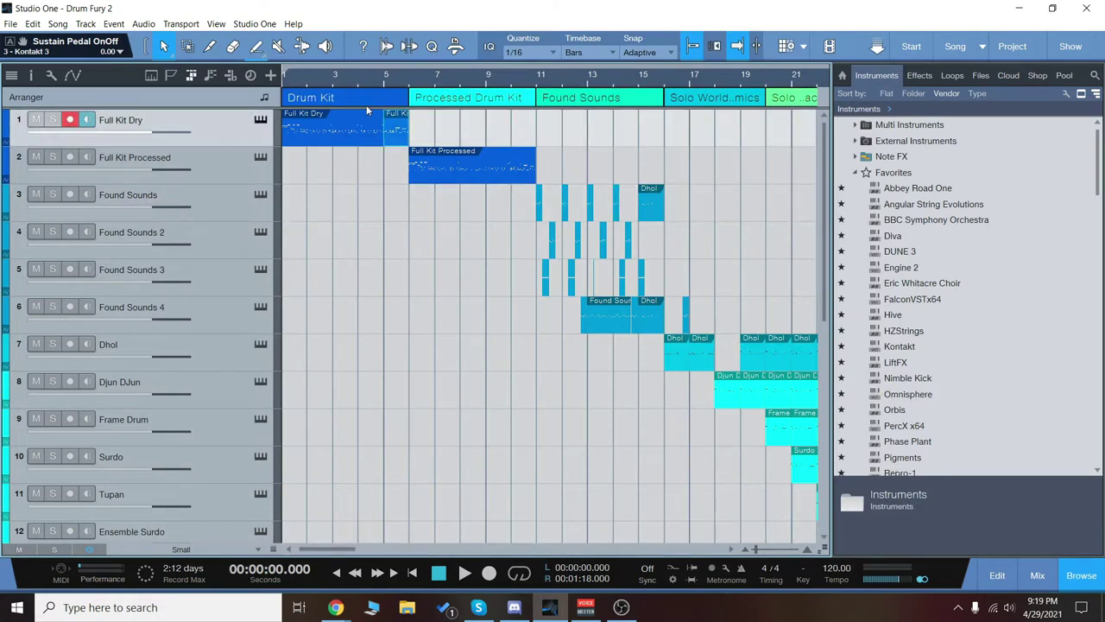
pyautogui.click(260, 120)
pyautogui.moveTo(683, 24); pyautogui.dragTo(702, 26)
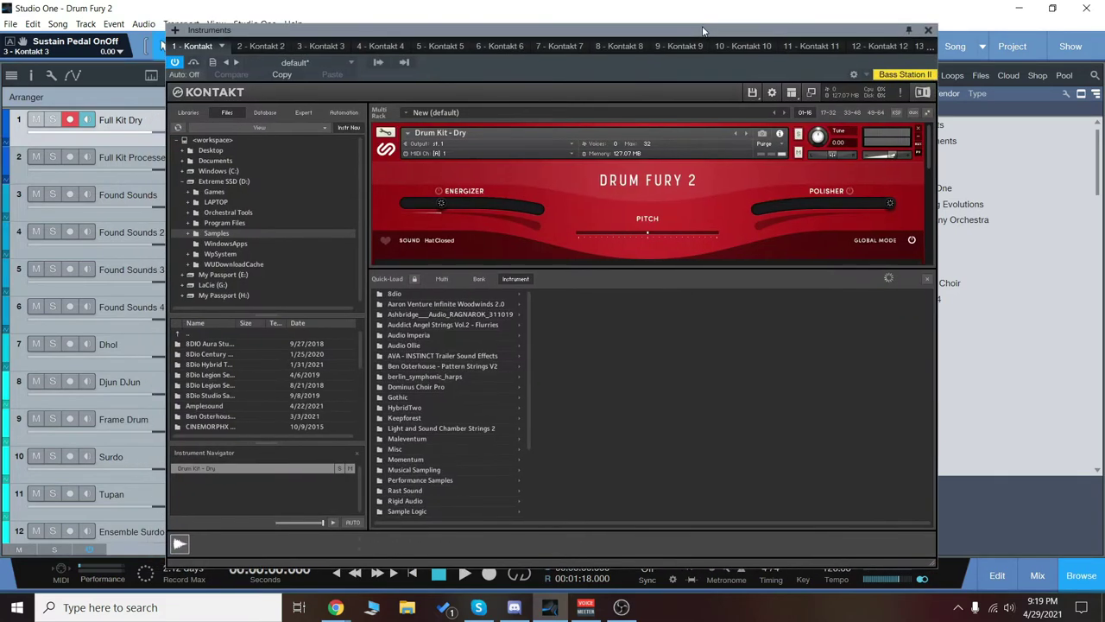
pyautogui.click(928, 278)
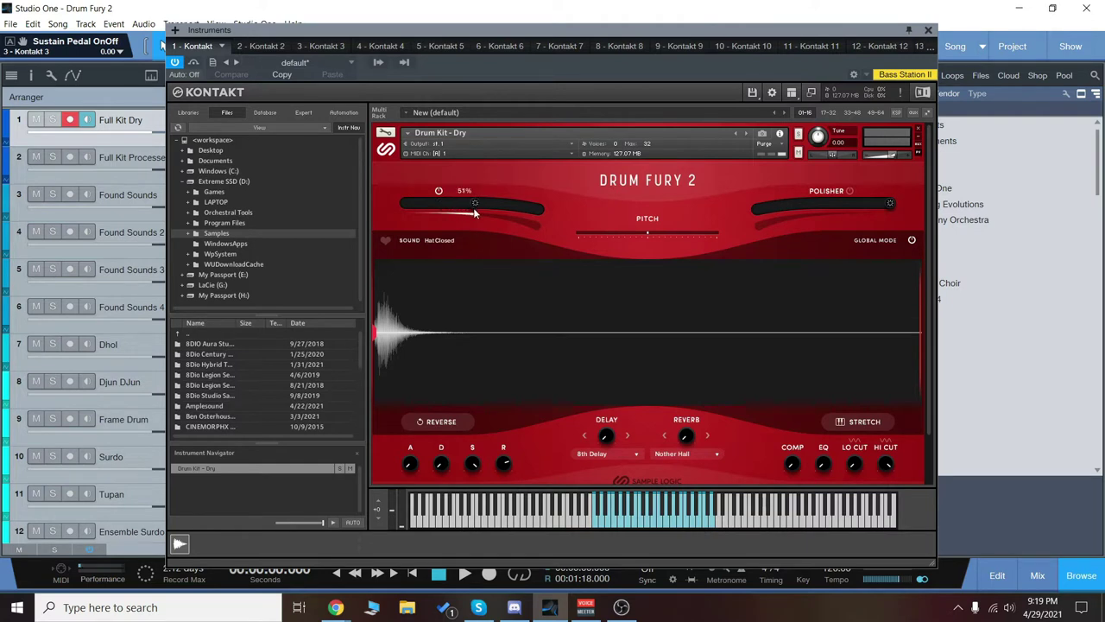
# Raise the Energizer close to its maximum while auditioning the kick and other kit sounds.
pyautogui.moveTo(473, 214); pyautogui.dragTo(480, 215)
pyautogui.click(599, 523)
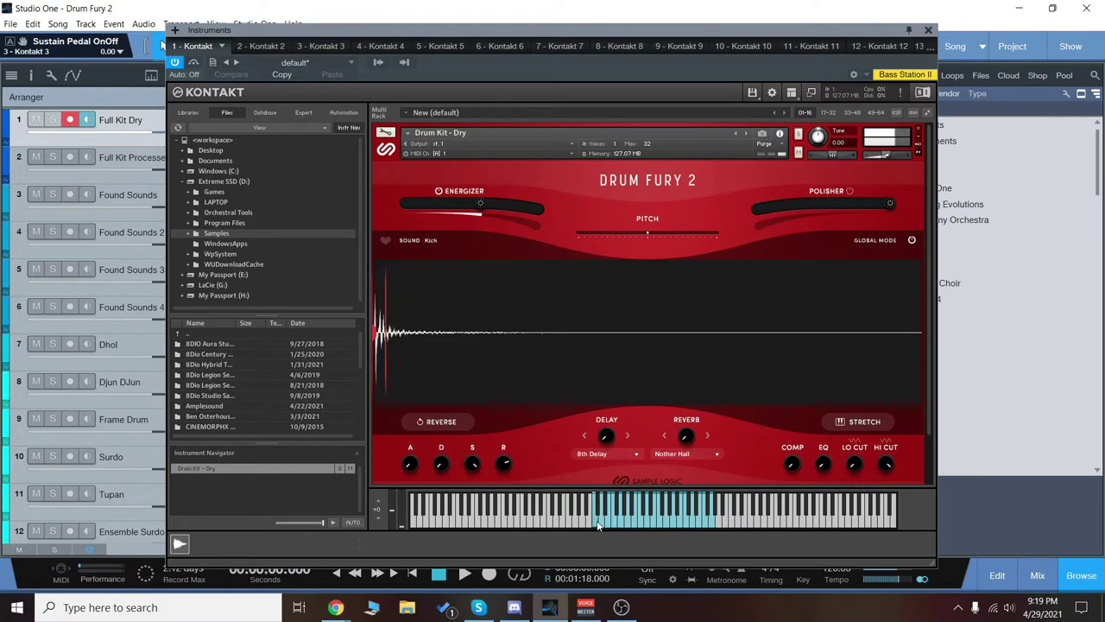
pyautogui.click(612, 524)
pyautogui.click(642, 527)
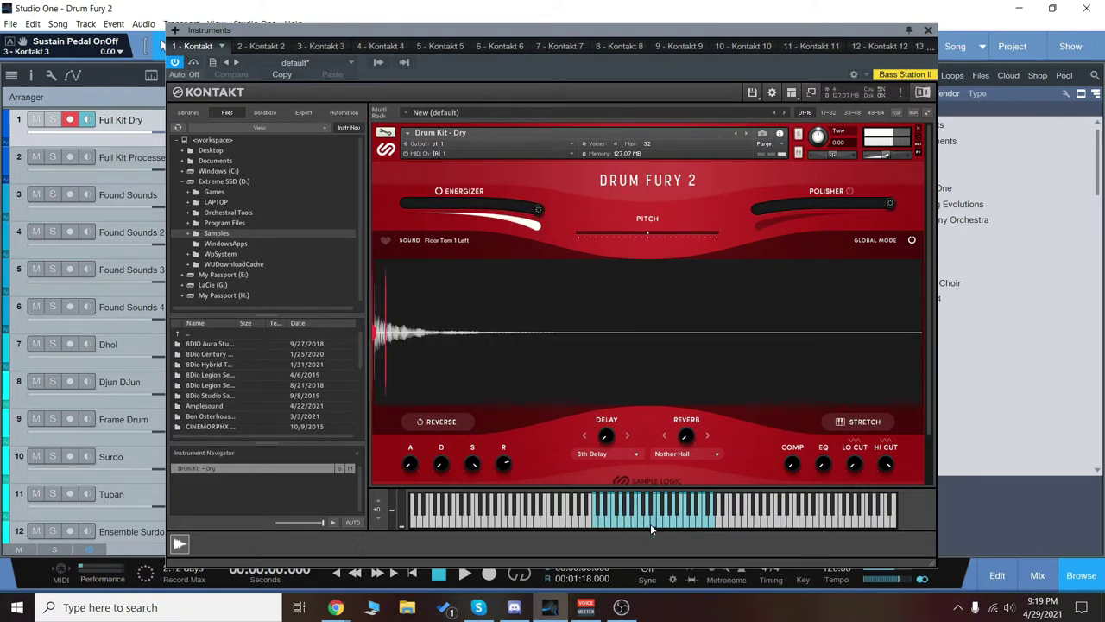
# Audition the kit sounds from the kick up to the cymbals with the Energizer on.
pyautogui.click(596, 523)
pyautogui.click(605, 525)
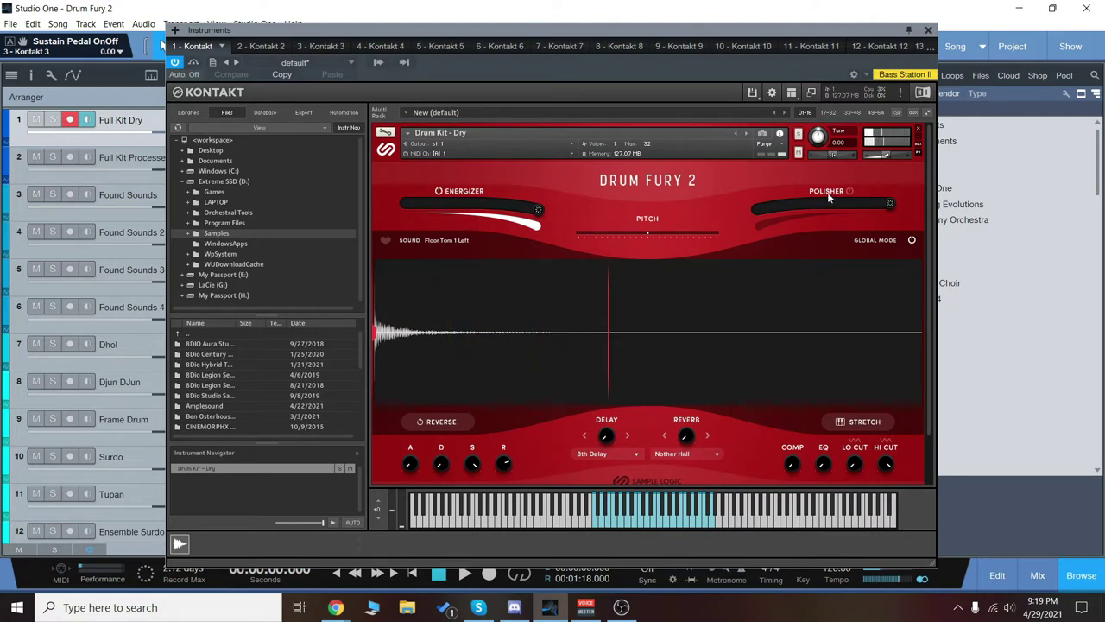
pyautogui.click(616, 525)
pyautogui.click(631, 525)
pyautogui.click(651, 526)
pyautogui.click(675, 526)
pyautogui.click(700, 524)
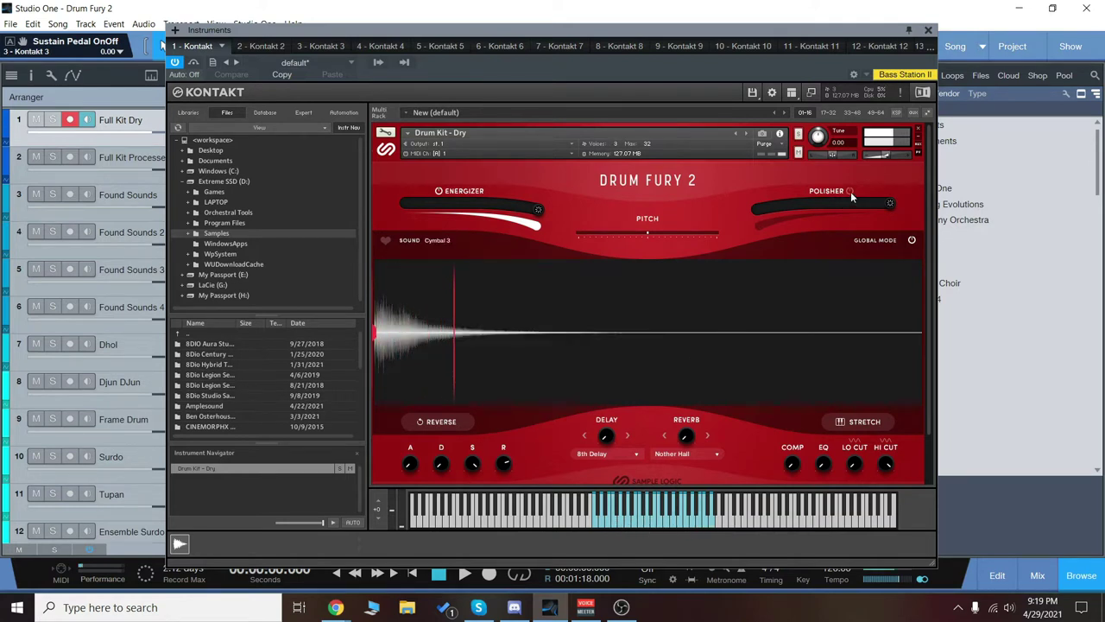
# Turn on the Polisher at 95% and audition the snare sounds.
pyautogui.moveTo(846, 210); pyautogui.dragTo(753, 239)
pyautogui.click(647, 519)
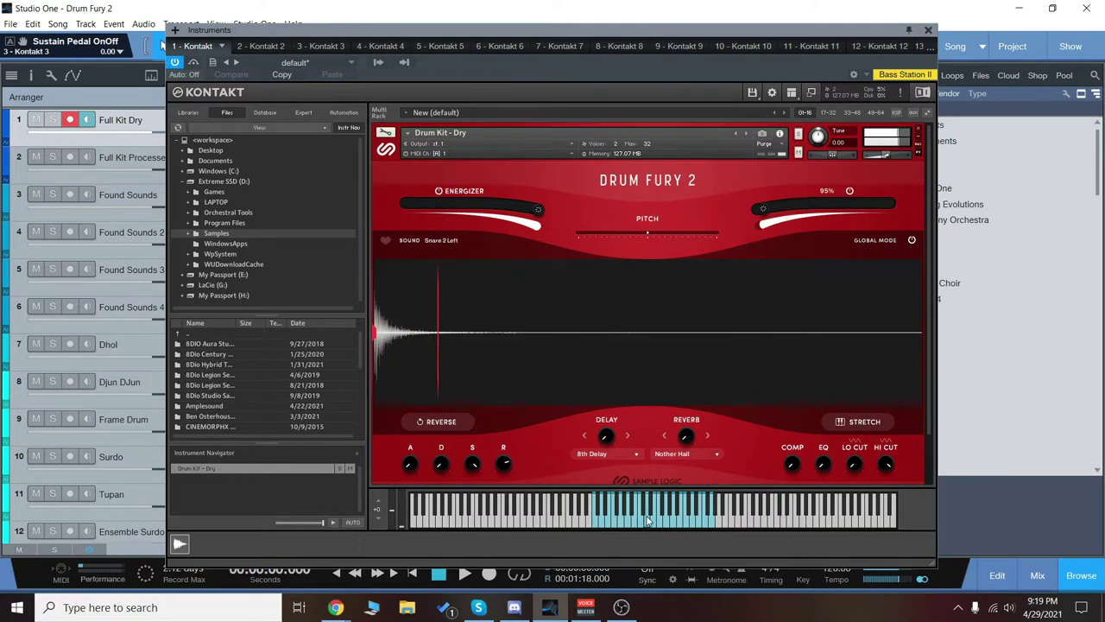
pyautogui.click(648, 519)
pyautogui.click(657, 522)
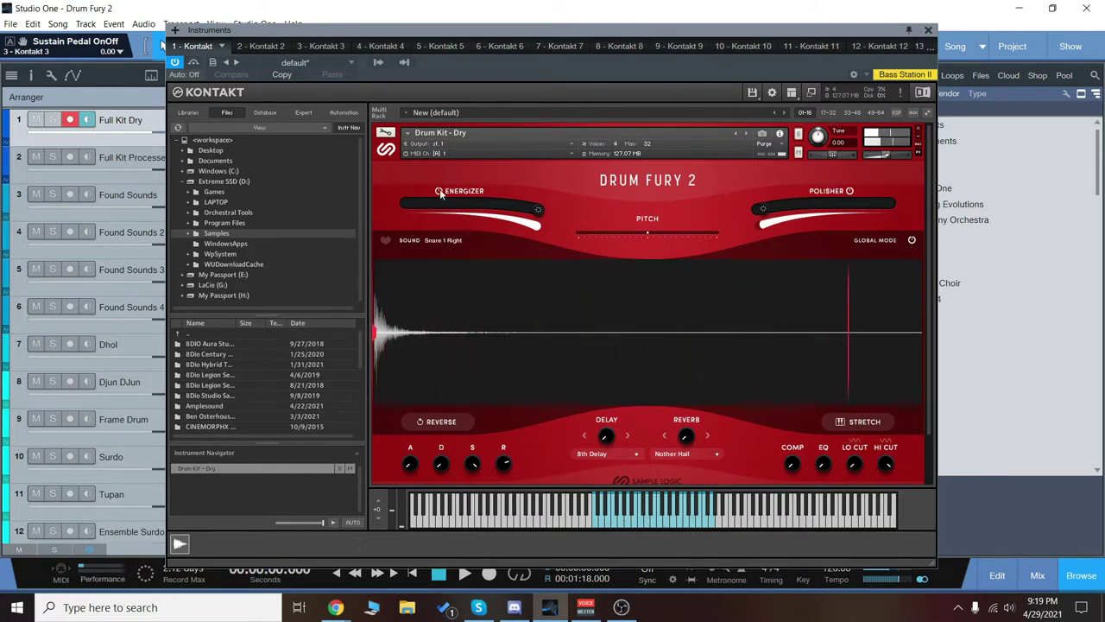
# Turn off the Energizer and audition the hi-hat, snare and tom sounds with only the Polisher on.
pyautogui.click(602, 524)
pyautogui.click(625, 526)
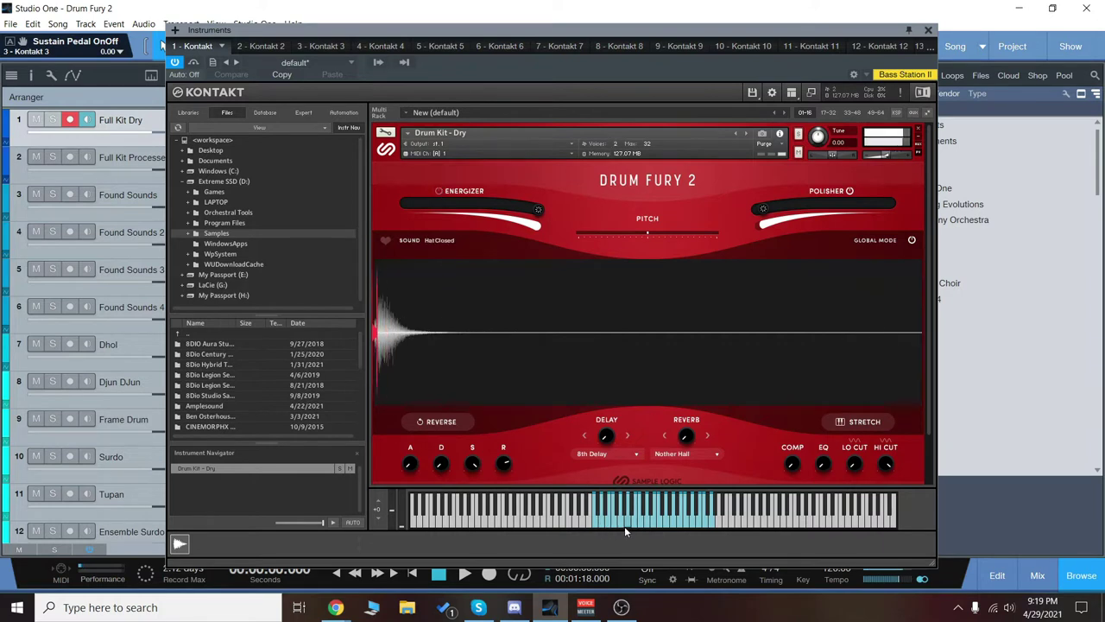
pyautogui.click(678, 524)
pyautogui.click(664, 523)
pyautogui.click(651, 523)
pyautogui.click(637, 522)
pyautogui.click(619, 523)
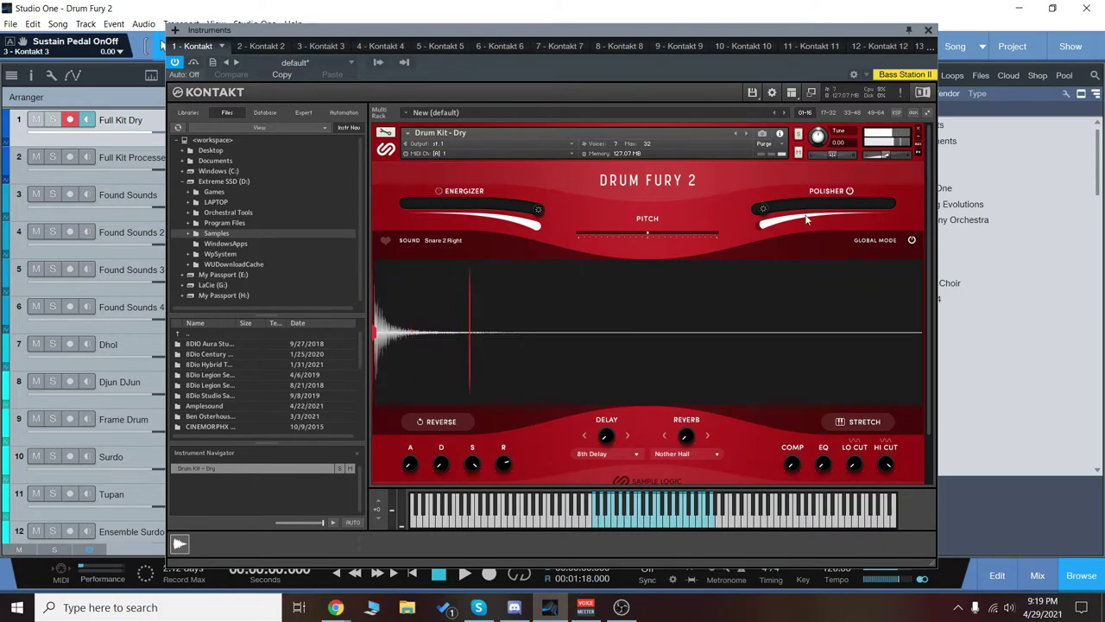
# Turn off the Polisher and audition the hi-hat, snare and floor tom sounds without either effect.
pyautogui.click(625, 525)
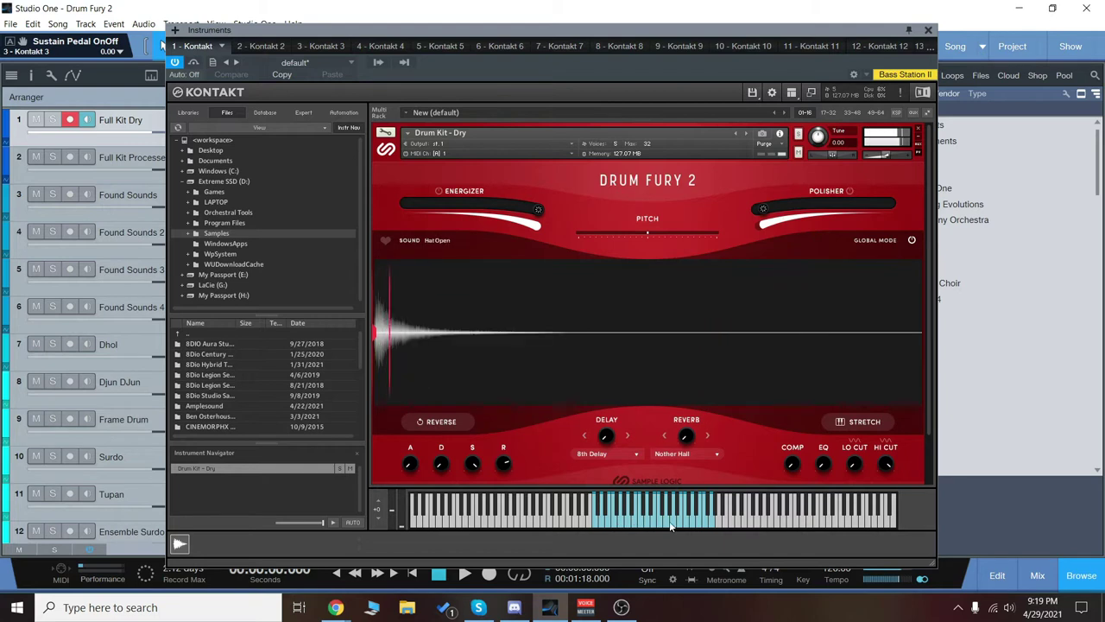
pyautogui.click(619, 526)
pyautogui.click(614, 526)
pyautogui.click(624, 523)
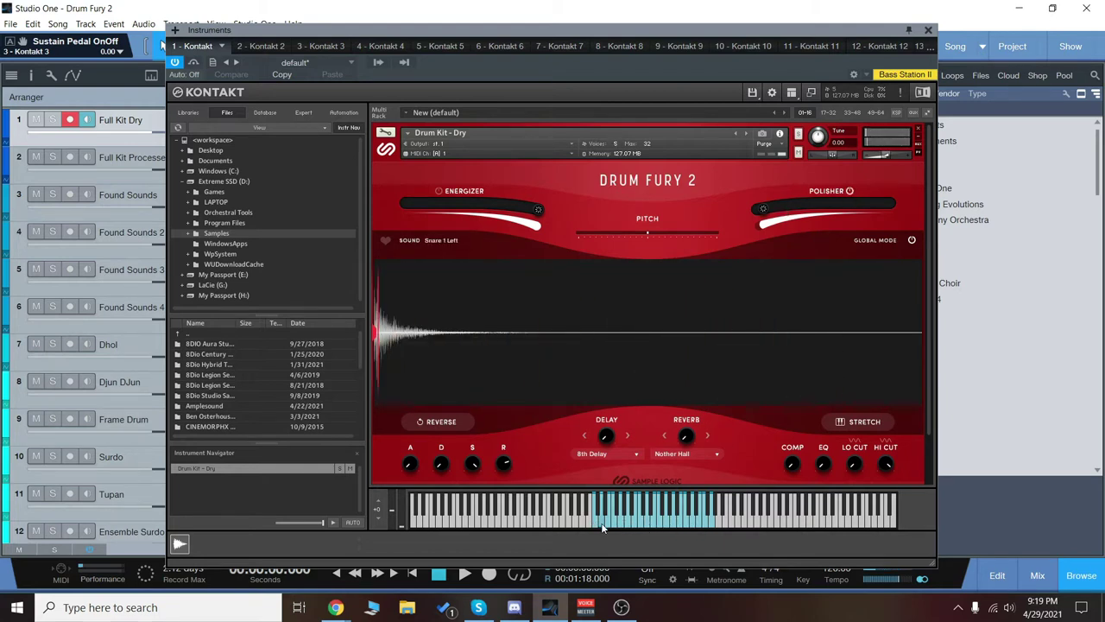
pyautogui.click(646, 524)
pyautogui.click(649, 524)
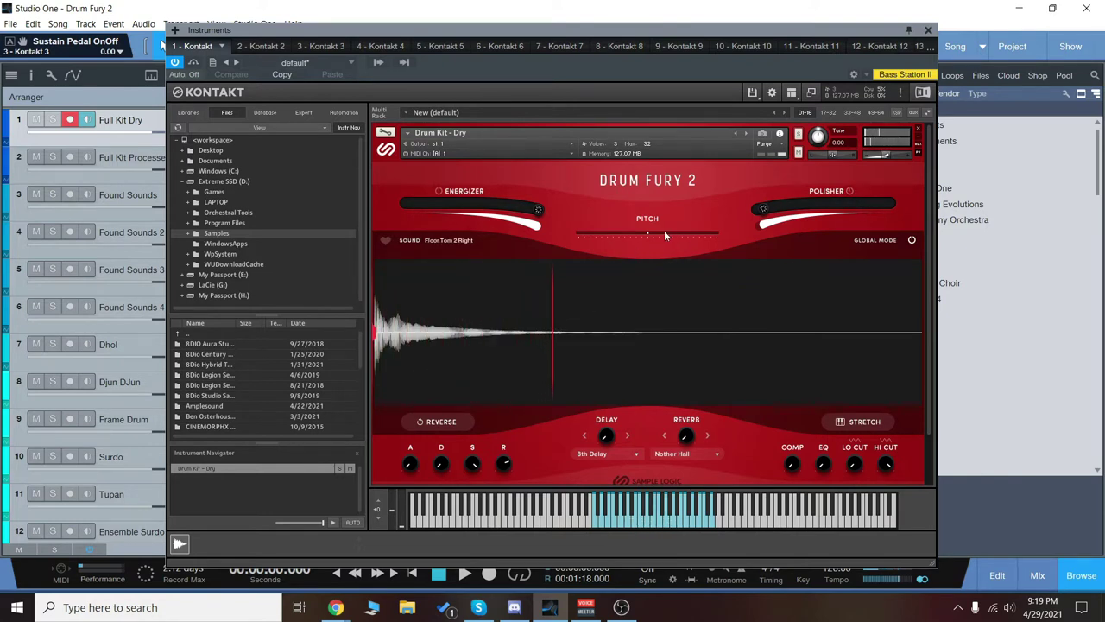
# Select the Snare 1 Right sound, turn on Stretch, and play it down the lower keys.
pyautogui.scroll(-1, 874, 377)
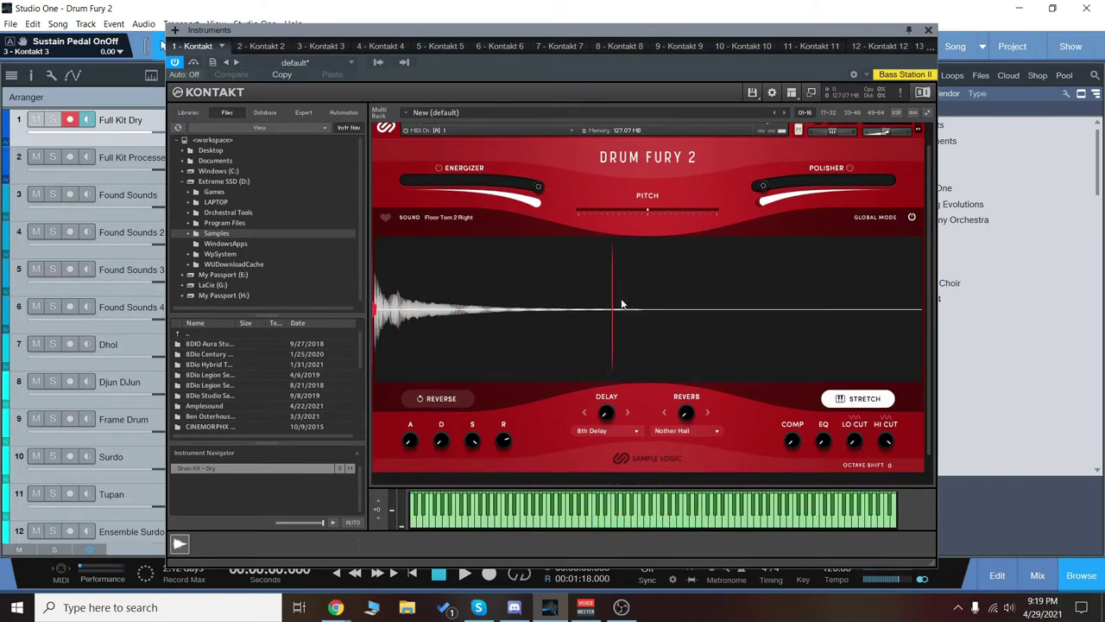
pyautogui.click(638, 524)
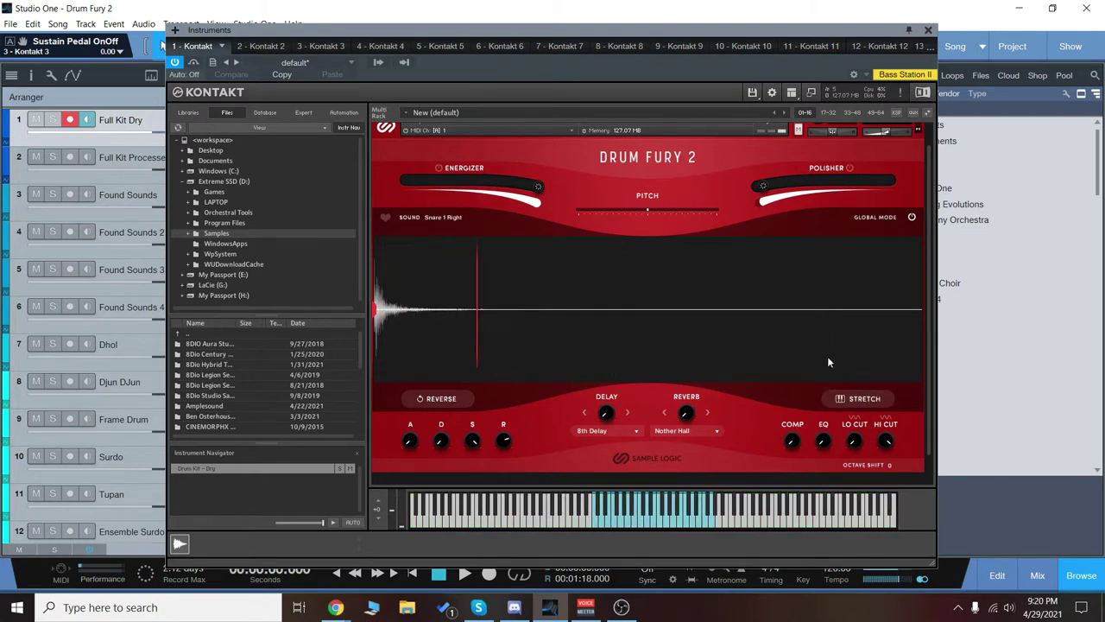
pyautogui.click(859, 399)
pyautogui.click(620, 523)
pyautogui.click(597, 524)
pyautogui.click(536, 525)
pyautogui.click(492, 525)
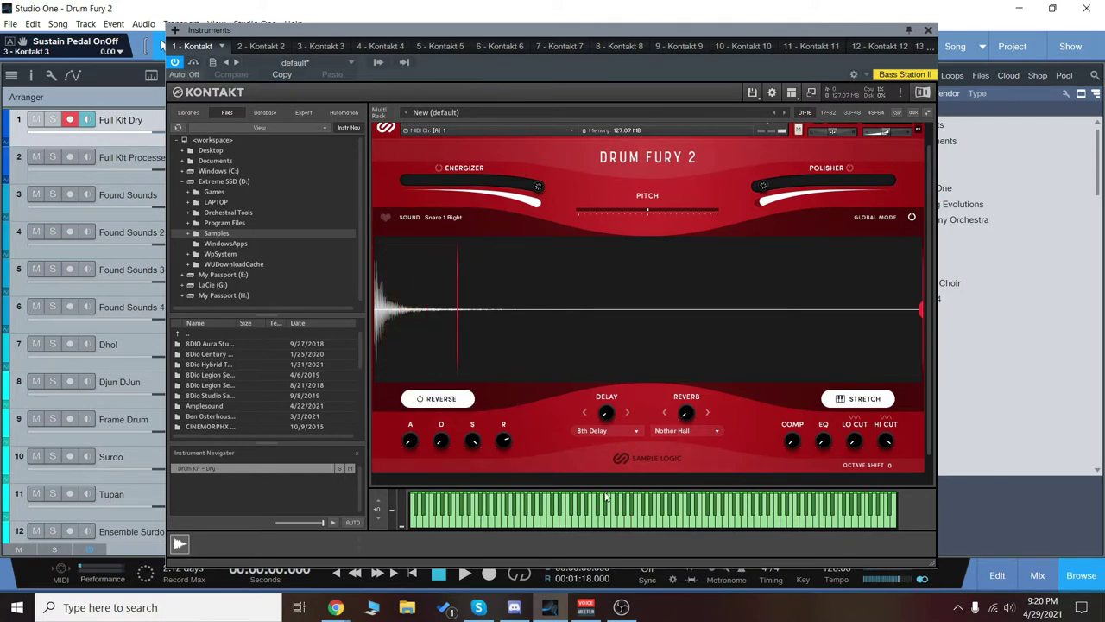
# Turn on Reverse for Snare 1 Right, move its sample start marker close to the hit, and audition it.
pyautogui.moveTo(911, 314); pyautogui.dragTo(434, 334)
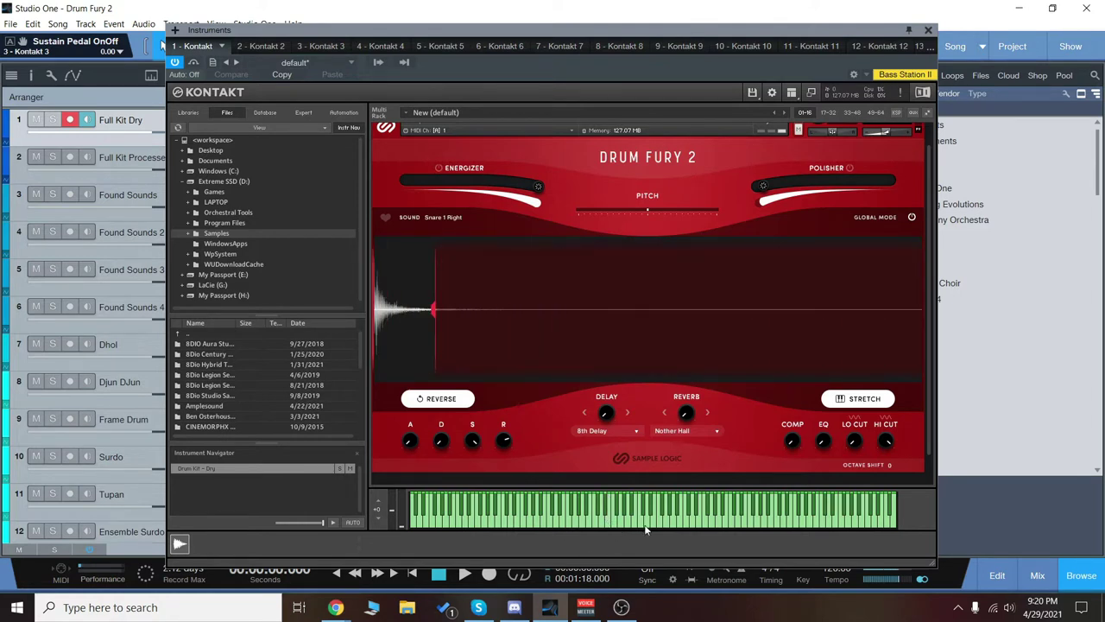
pyautogui.click(608, 518)
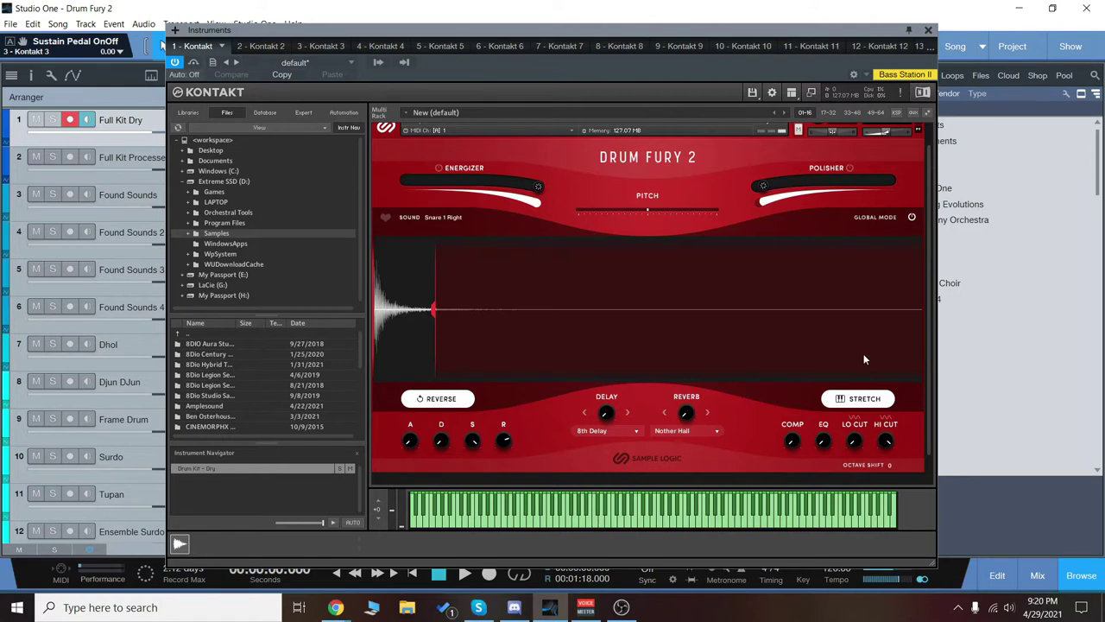
# Close the Full Kit Dry track's Kontakt instrument window.
pyautogui.scroll(1, 878, 356)
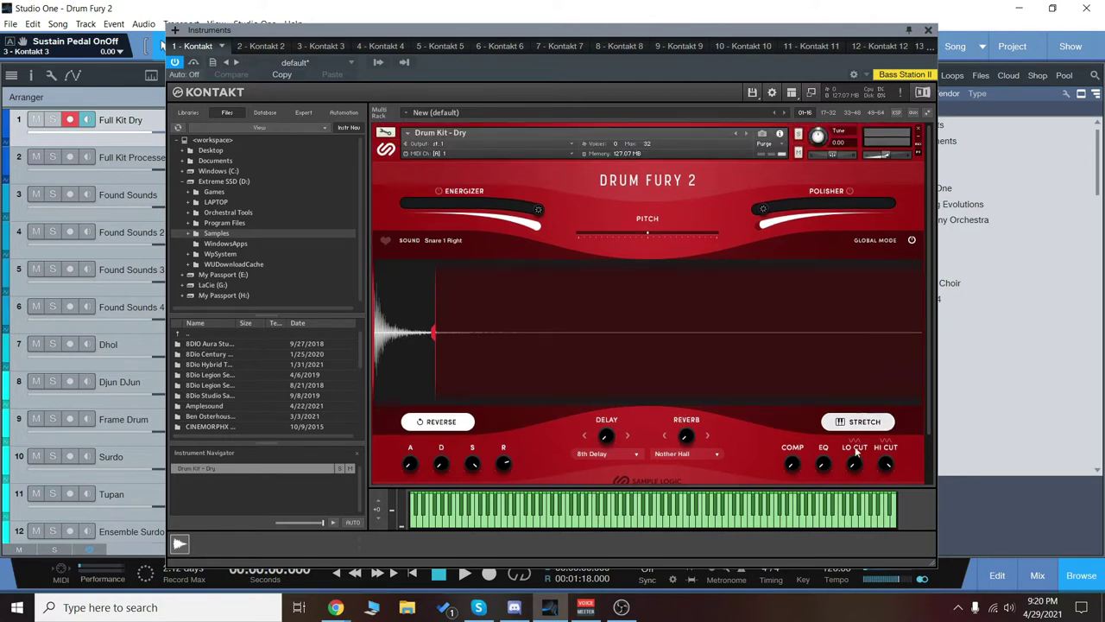
pyautogui.click(745, 134)
pyautogui.click(736, 134)
pyautogui.click(928, 30)
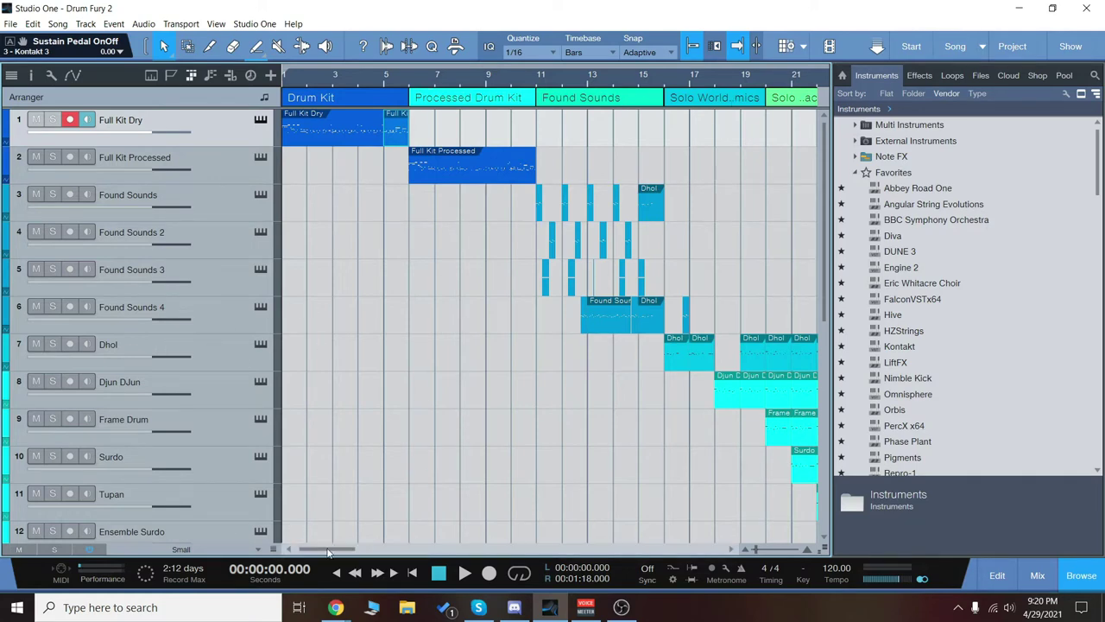
# Play the song from the start with the Full Kit Dry event selected and the track height set to Medium.
pyautogui.moveTo(330, 549); pyautogui.dragTo(388, 566)
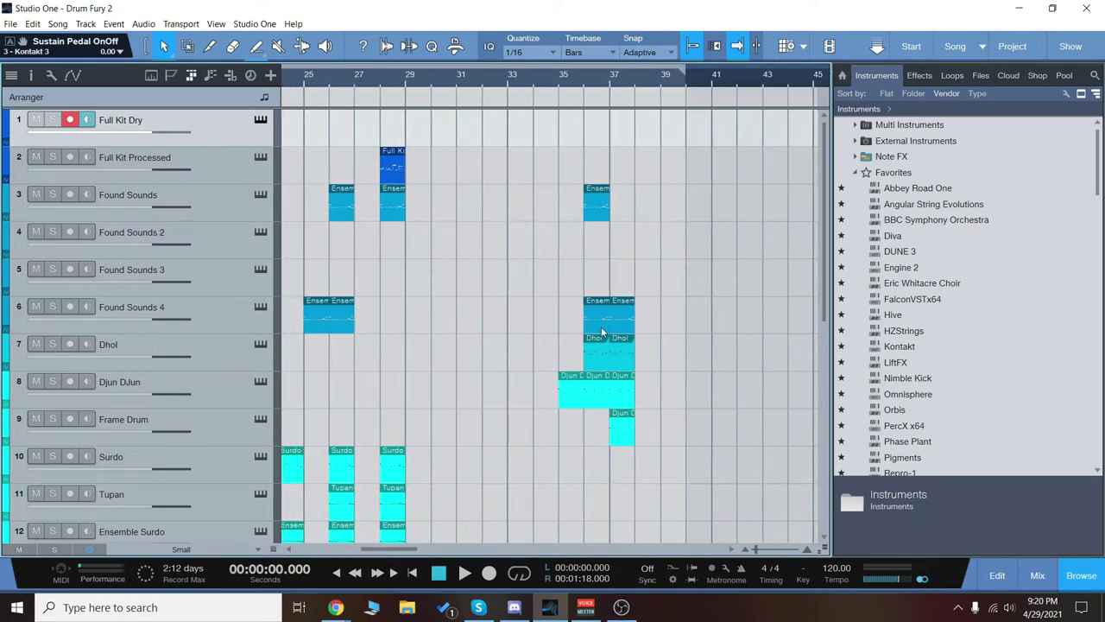
pyautogui.scroll(-10, 549, 339)
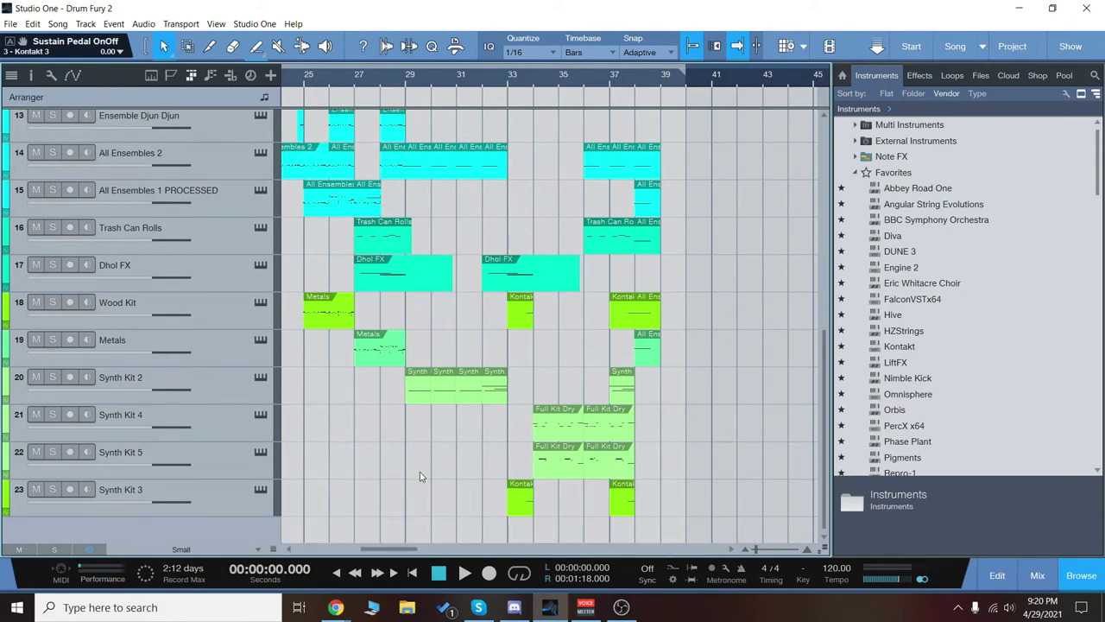
pyautogui.scroll(5, 230, 347)
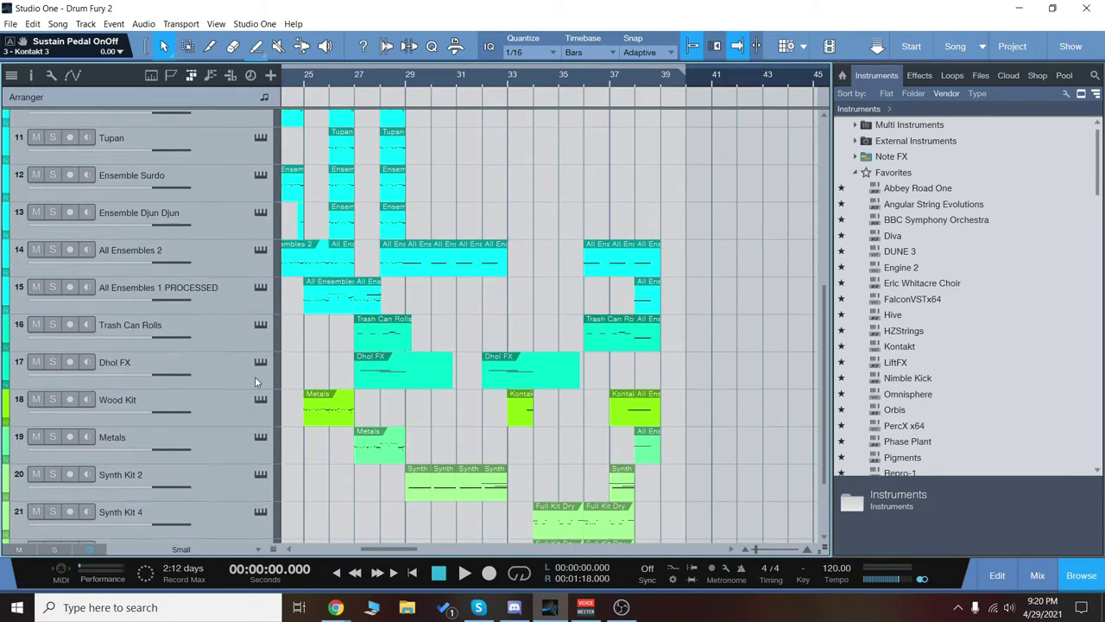
pyautogui.press('space')
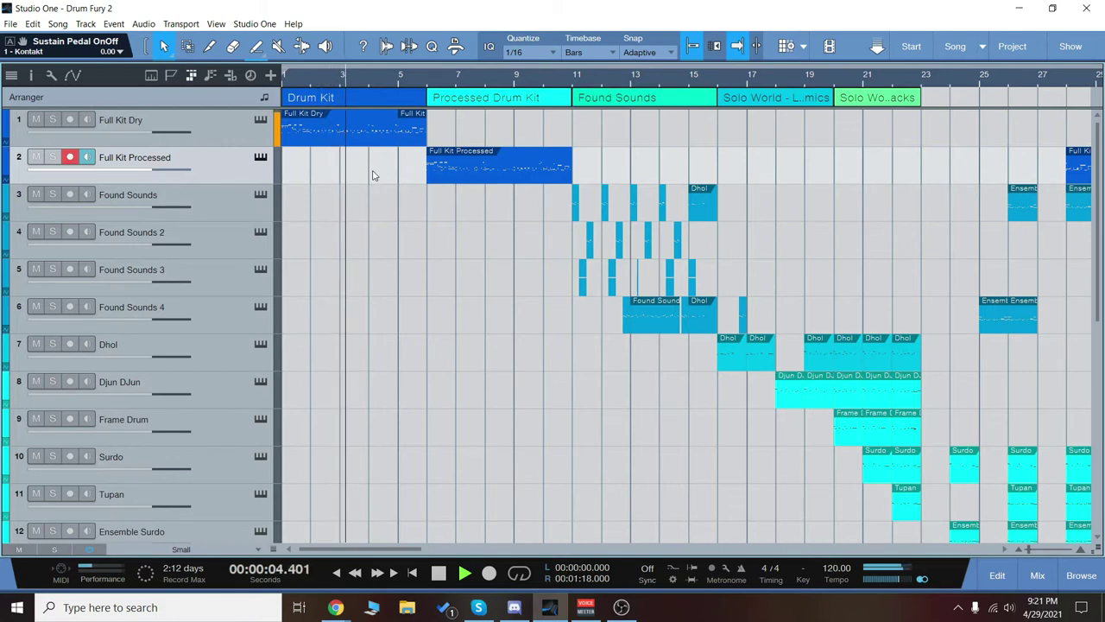
pyautogui.click(360, 134)
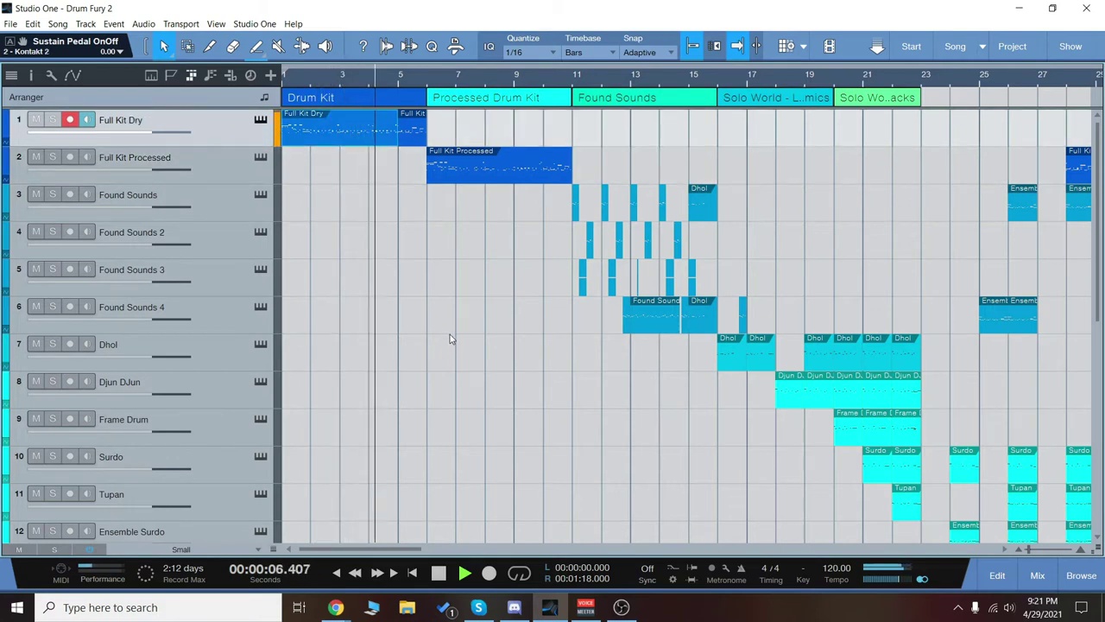
pyautogui.scroll(3, 602, 269)
pyautogui.click(719, 246)
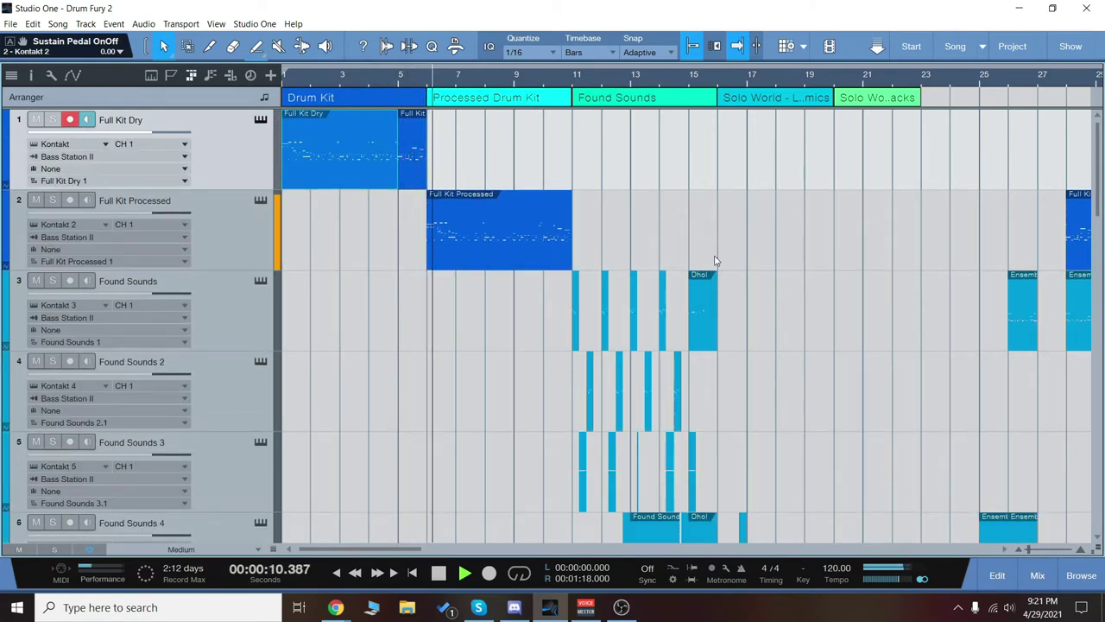
# Follow the playback through the Processed Drum Kit and Found Sounds sections with the timeline magnified.
pyautogui.scroll(2, 607, 231)
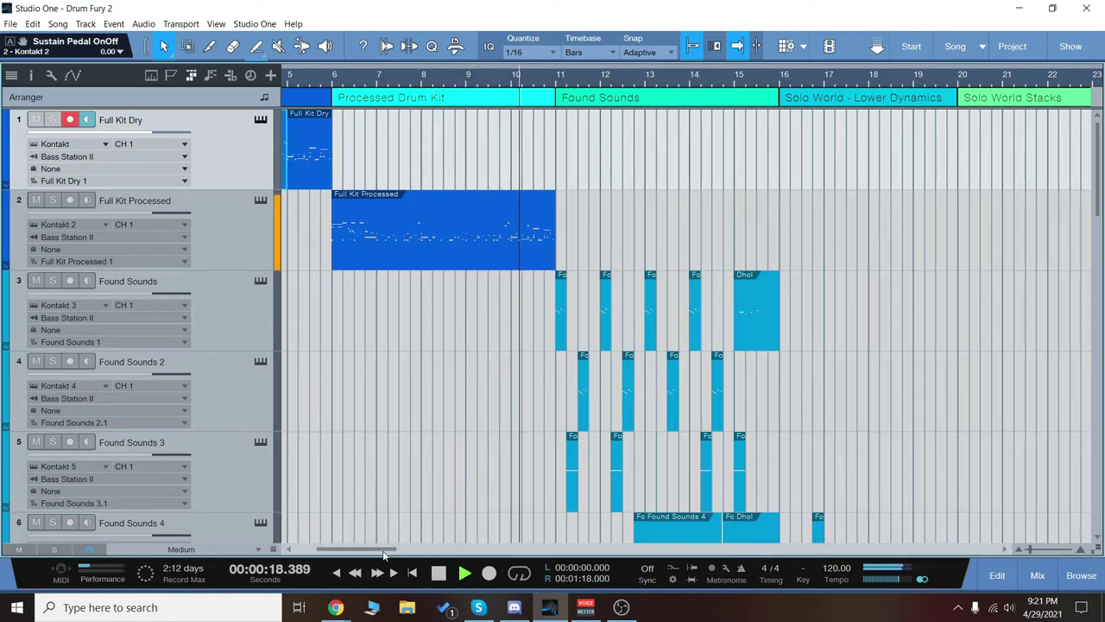
pyautogui.moveTo(384, 552)
pyautogui.mouseDown()
pyautogui.moveTo(396, 552)
pyautogui.moveTo(352, 549)
pyautogui.moveTo(363, 553)
pyautogui.mouseUp()
pyautogui.scroll(2, 521, 426)
pyautogui.scroll(3, 519, 428)
pyautogui.scroll(-2, 444, 502)
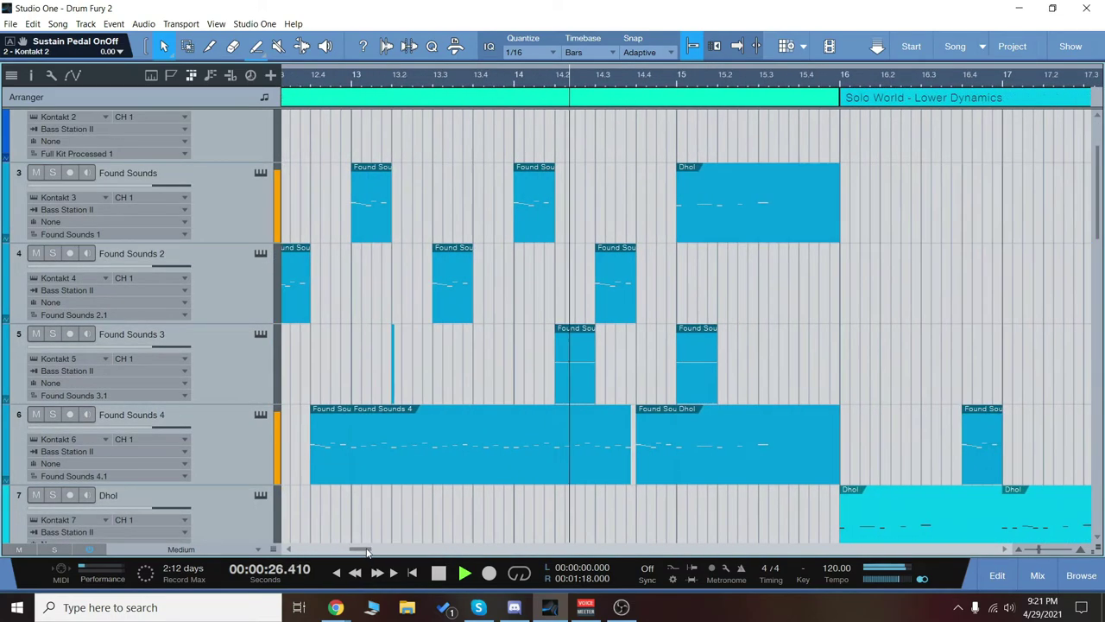
# Set the track height to Normal and follow the playback into the Solo World - Lower Dynamics section.
pyautogui.moveTo(367, 550); pyautogui.dragTo(375, 550)
pyautogui.scroll(-6, 807, 454)
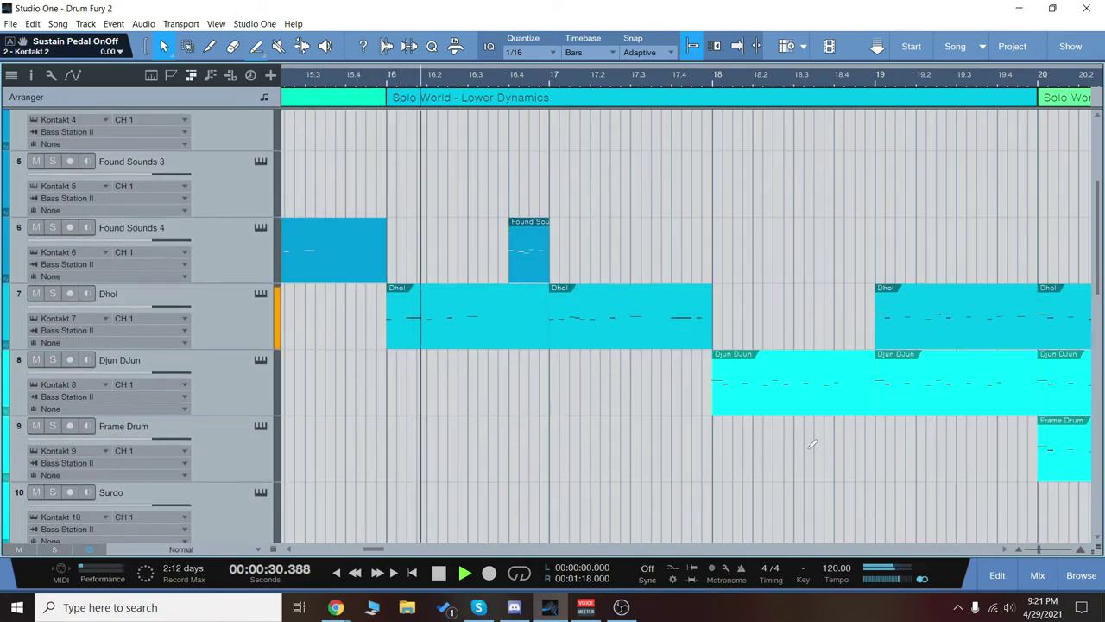
pyautogui.moveTo(375, 549); pyautogui.dragTo(381, 551)
pyautogui.scroll(-2, 519, 480)
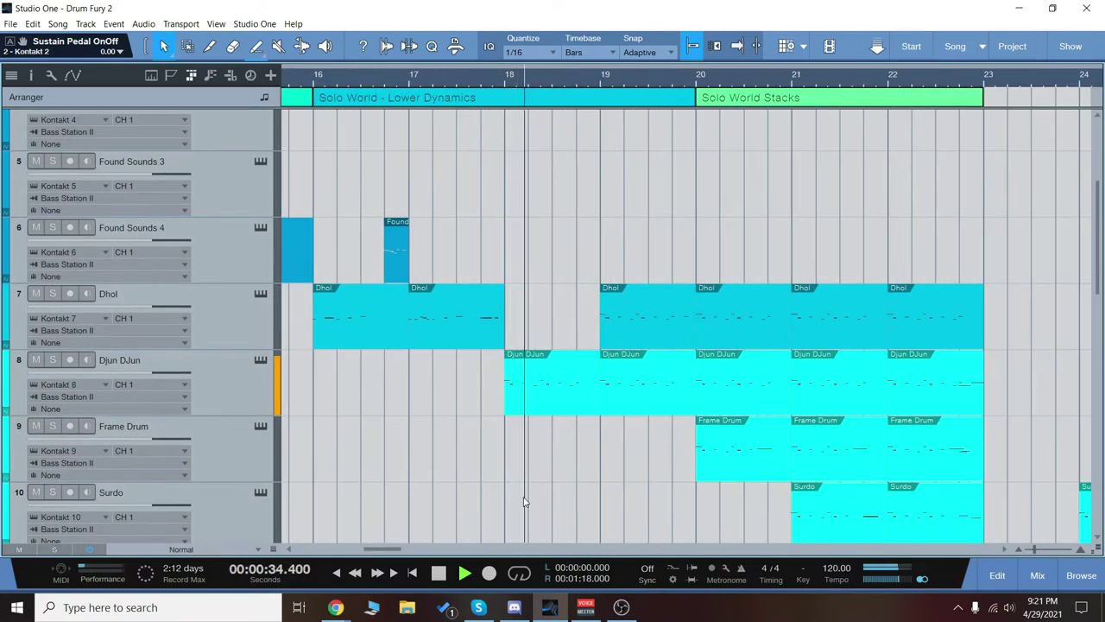
# Follow the playback past Solo World Stacks through the ensemble, Trash Can Rolls, Dhol FX and Metals tracks.
pyautogui.moveTo(390, 550); pyautogui.dragTo(446, 550)
pyautogui.scroll(-2, 408, 549)
pyautogui.scroll(-5, 434, 485)
pyautogui.scroll(-1, 422, 557)
pyautogui.scroll(-2, 677, 464)
pyautogui.scroll(-1, 727, 475)
pyautogui.scroll(-2, 611, 504)
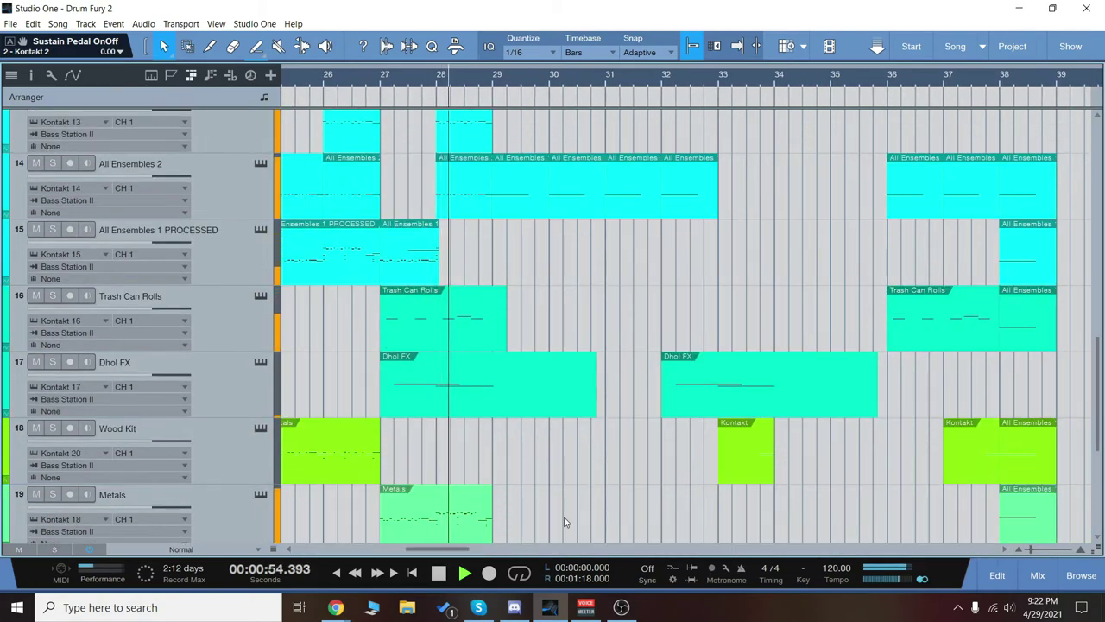
# Set the track height to Small, follow the playback through the Synth Kit tracks, and stop after the last events.
pyautogui.scroll(-1, 565, 518)
pyautogui.hscroll(2, 565, 518)
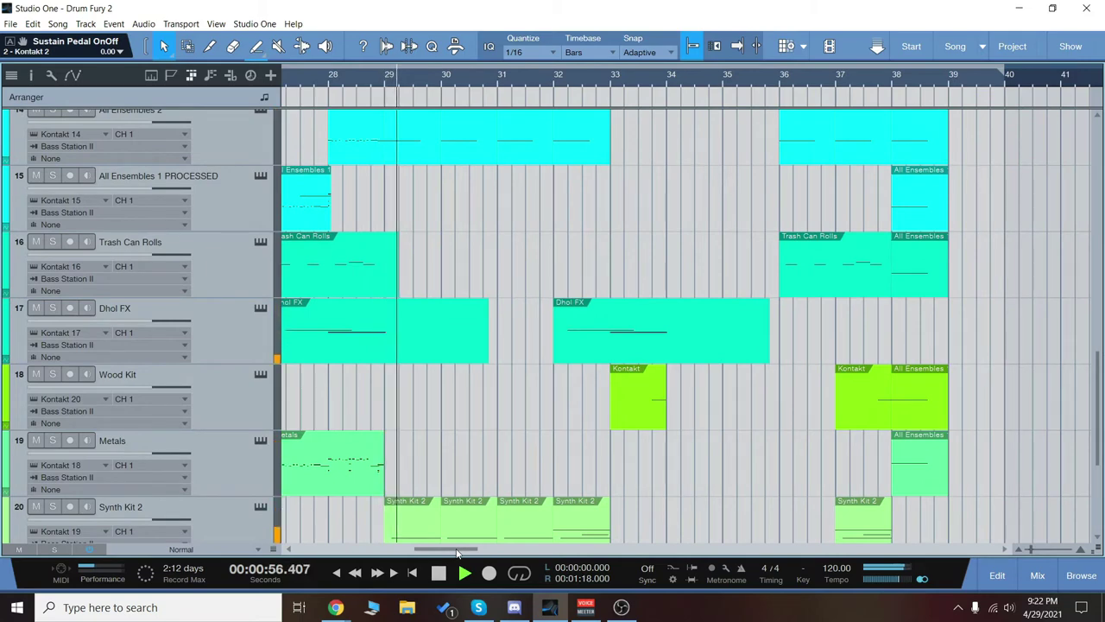
pyautogui.hscroll(1, 458, 549)
pyautogui.scroll(-2, 594, 498)
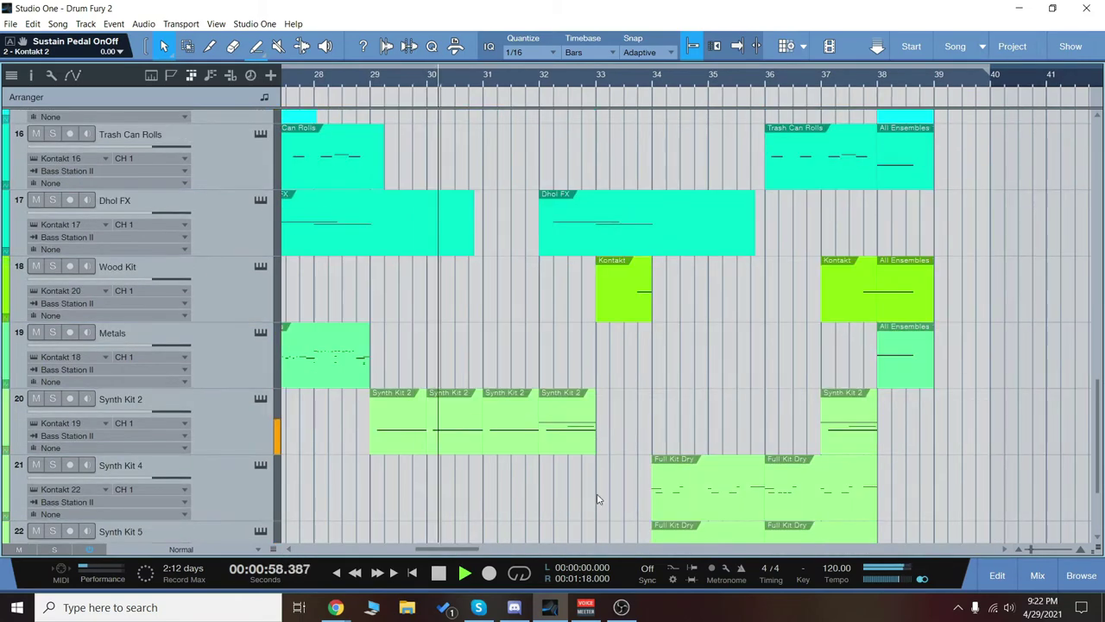
pyautogui.scroll(-2, 596, 497)
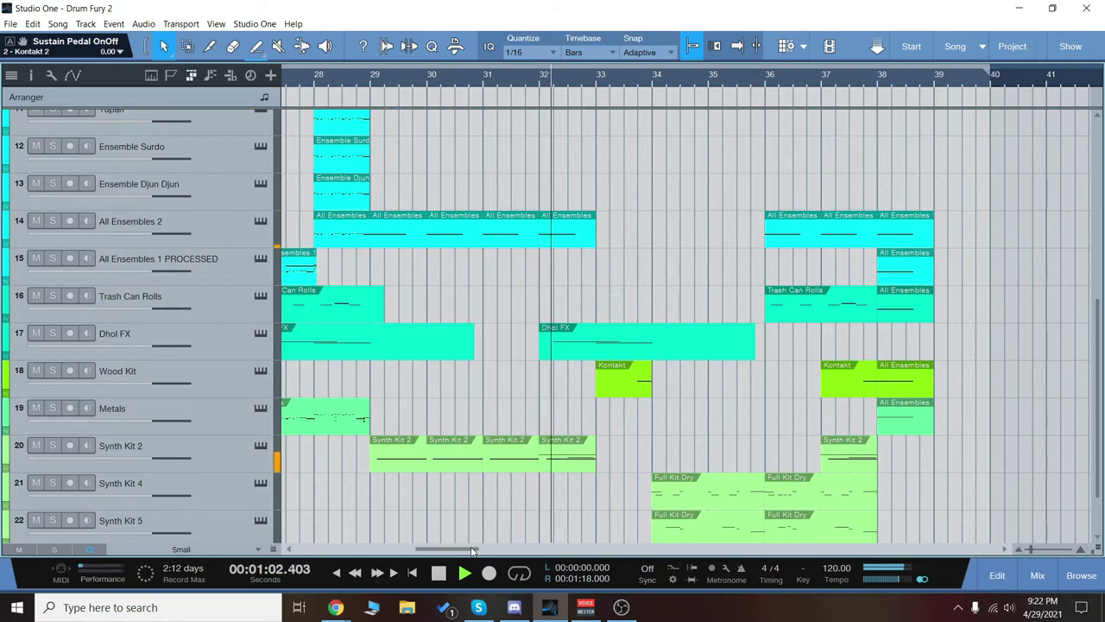
pyautogui.moveTo(471, 551); pyautogui.dragTo(490, 551)
pyautogui.scroll(-2, 634, 510)
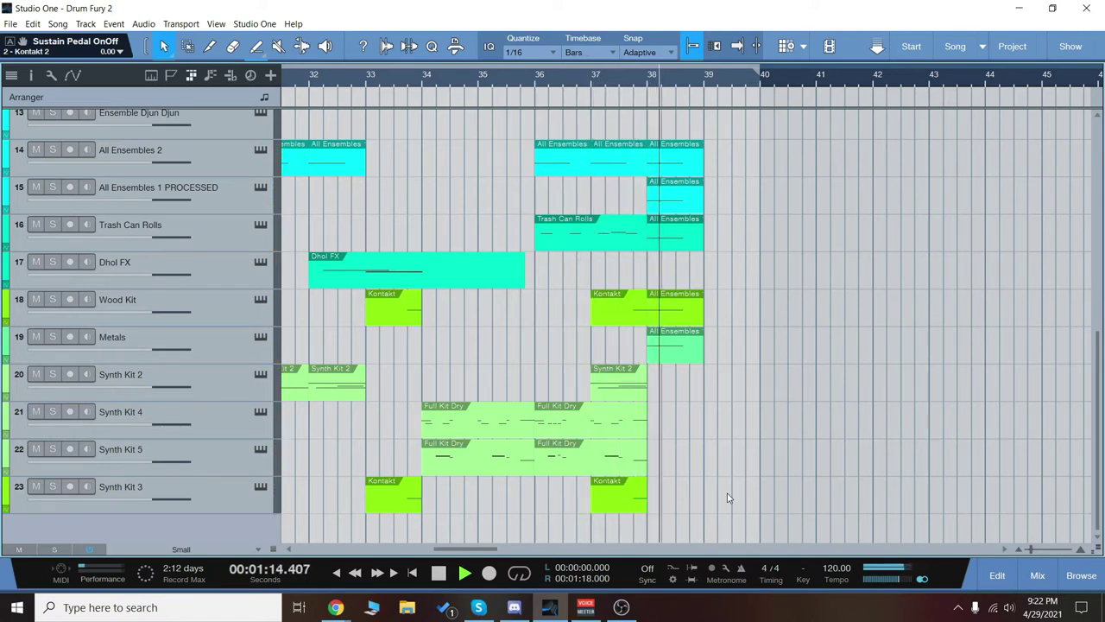
pyautogui.click(439, 574)
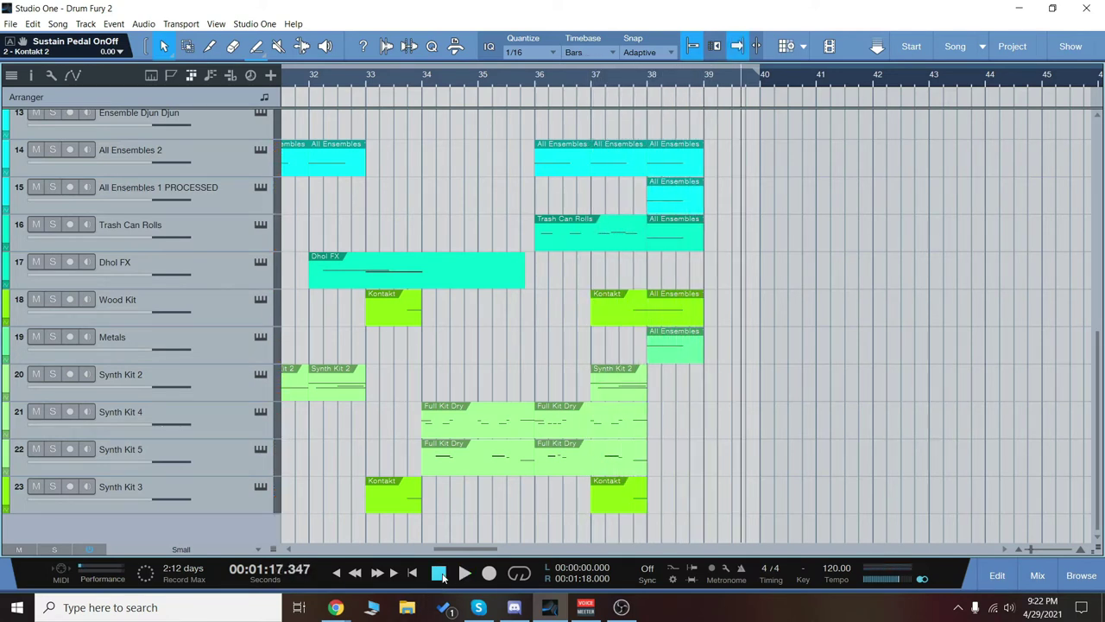
# Return to the beginning of the arrangement and solo the Full Kit Dry track.
pyautogui.moveTo(462, 549); pyautogui.dragTo(454, 555)
pyautogui.hscroll(-15, 455, 556)
pyautogui.scroll(10, 550, 448)
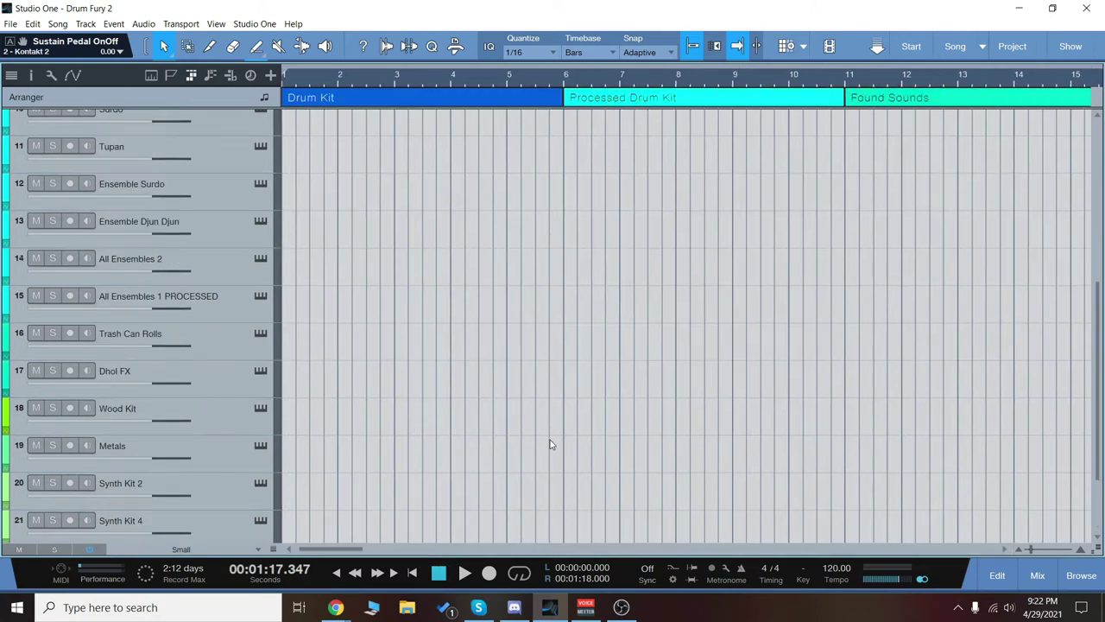
pyautogui.scroll(1, 544, 457)
pyautogui.click(53, 120)
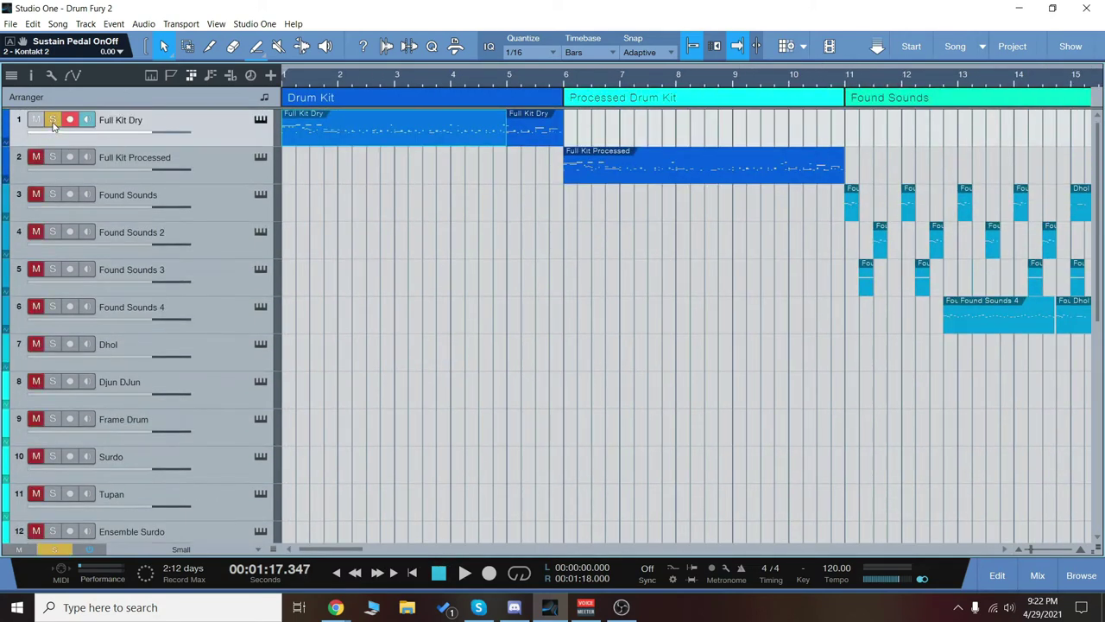
# Inspect the Full Kit Dry track's Kontakt instrument and the mixer channels, closing each one after viewing it.
pyautogui.click(261, 122)
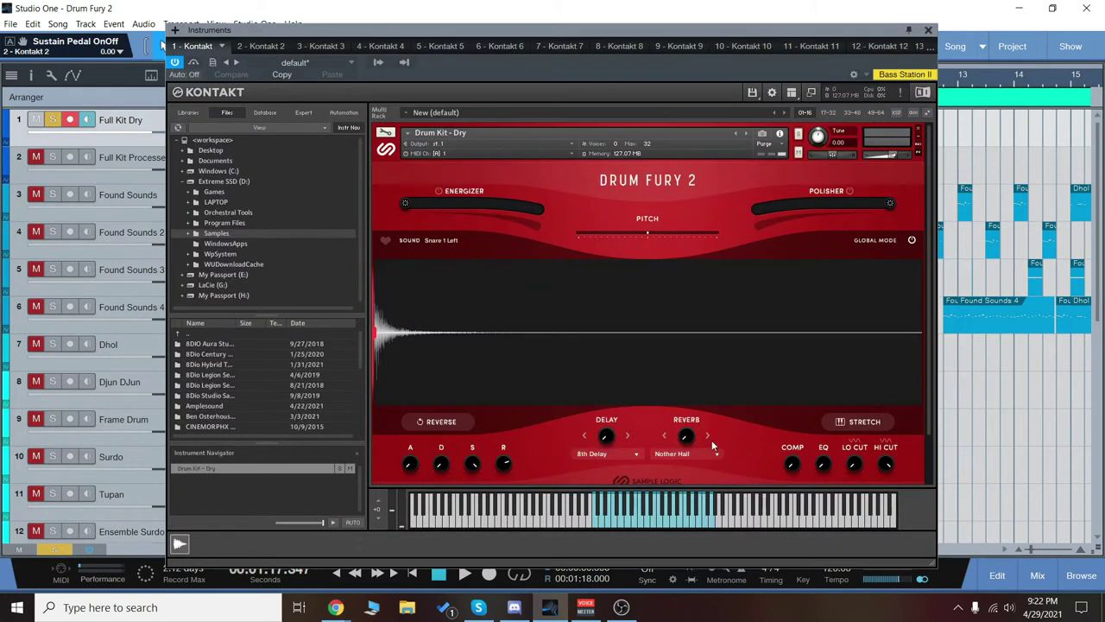
pyautogui.click(928, 30)
pyautogui.click(1037, 575)
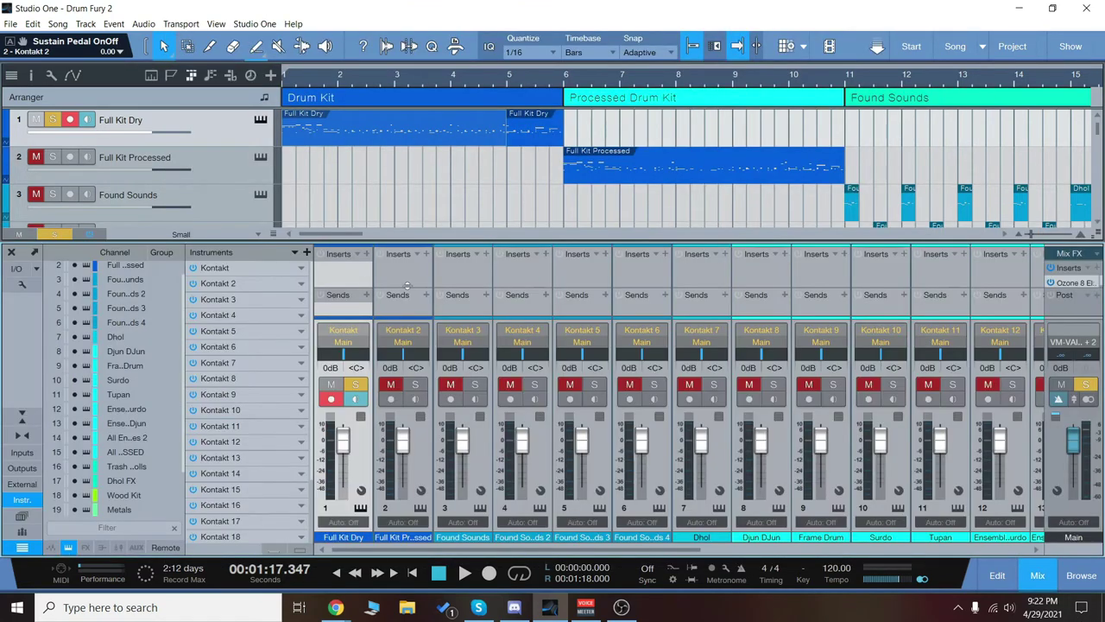
pyautogui.click(1036, 577)
# Solo Full Kit Processed as well, select its event, and play the first few bars of the Drum Kit section from the start.
pyautogui.click(256, 172)
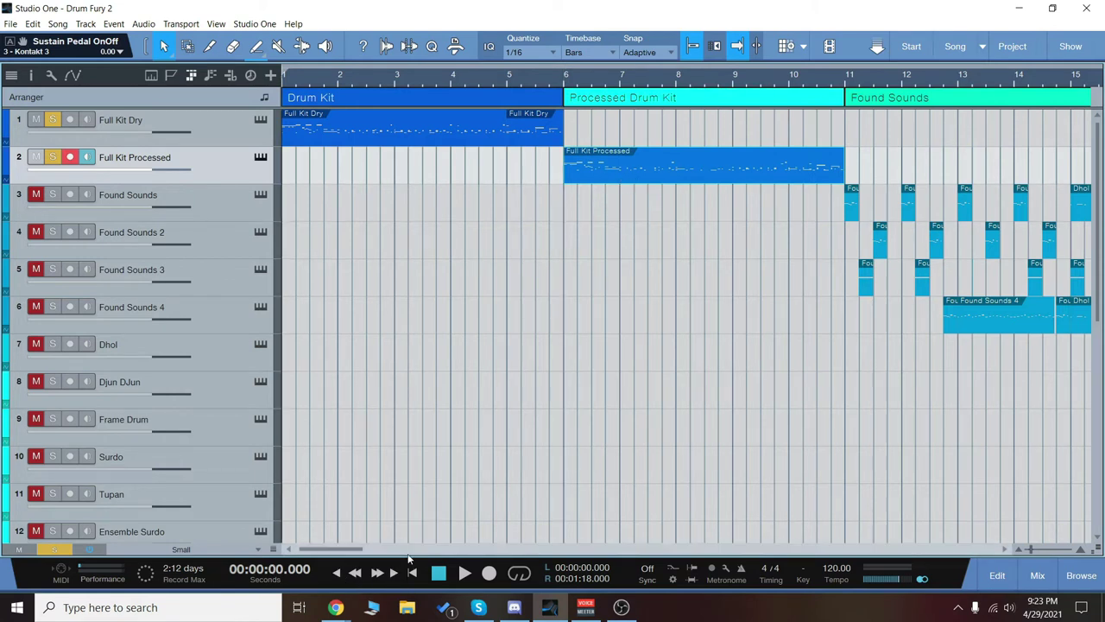
pyautogui.click(464, 574)
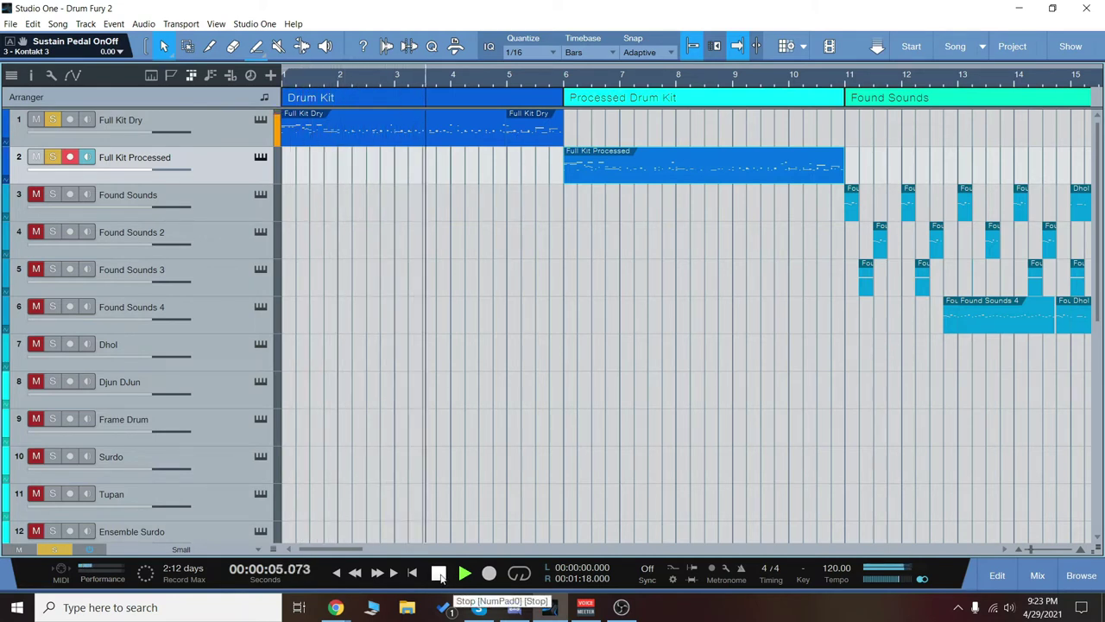
pyautogui.click(439, 574)
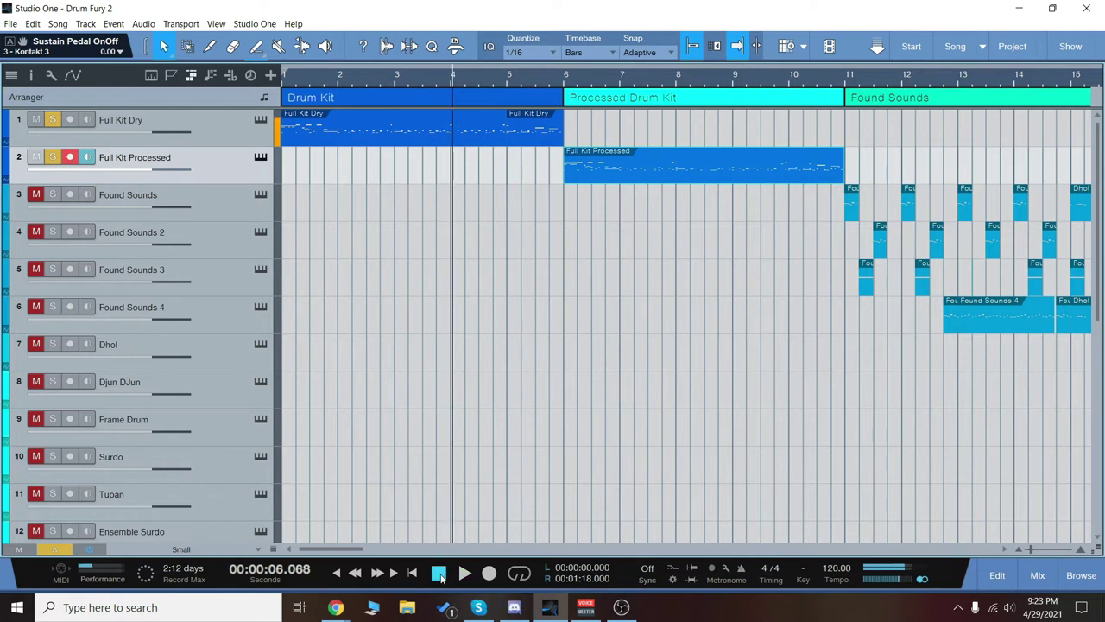
# Play the Processed Drum Kit section from bar 6 and stop once playback is past its end.
pyautogui.click(565, 82)
pyautogui.press('space')
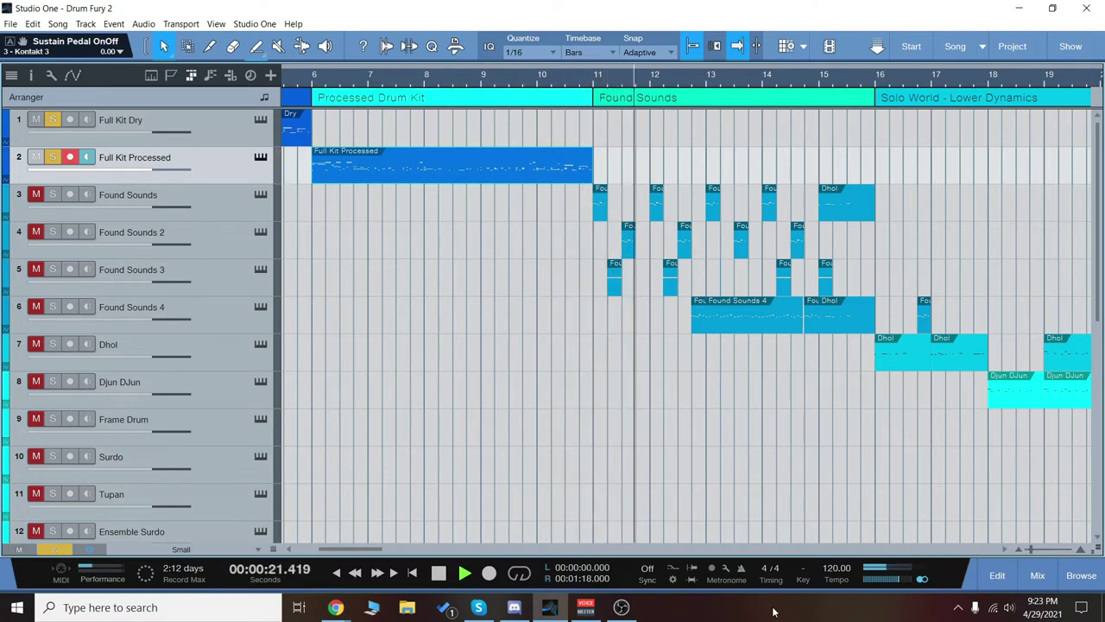
pyautogui.press('space')
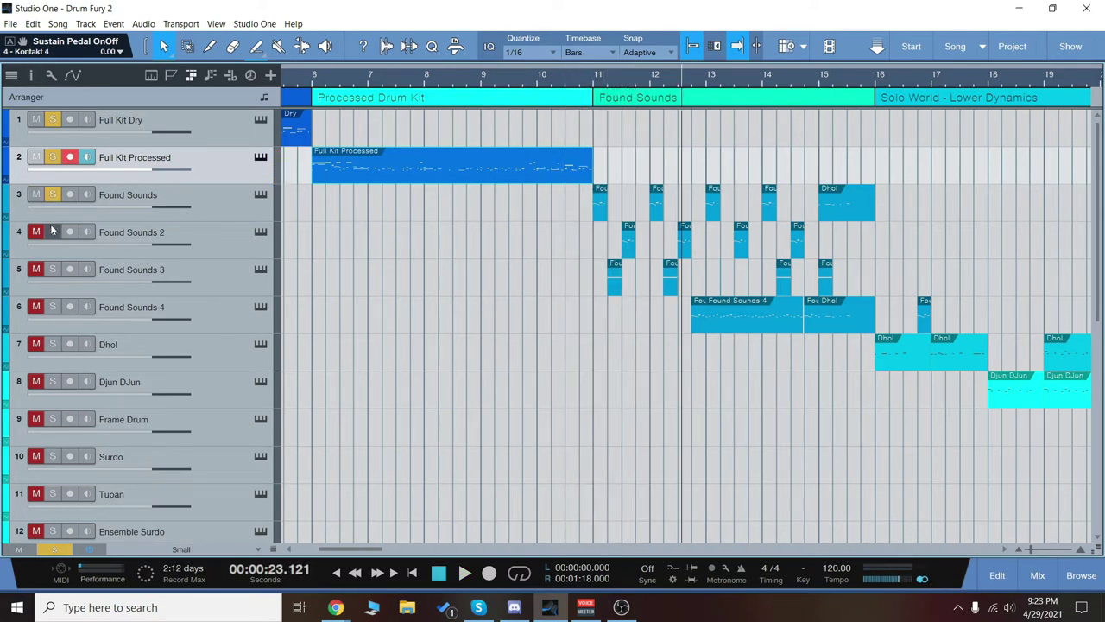
# Solo the four Found Sounds tracks and audition the Found Sounds - Container patch on track 3.
pyautogui.click(261, 194)
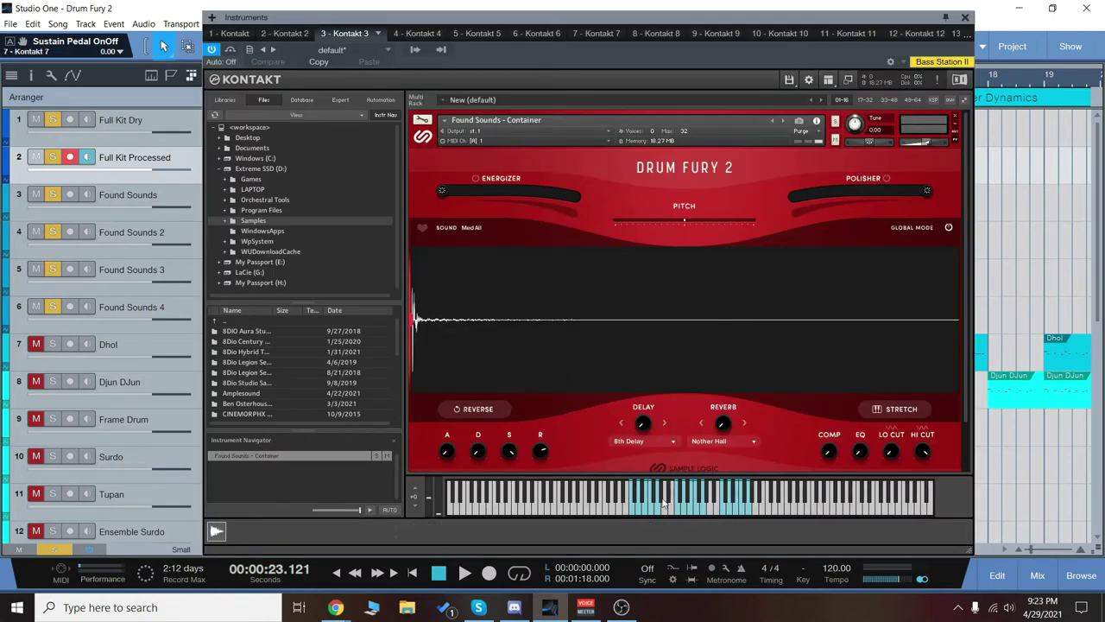
pyautogui.click(656, 514)
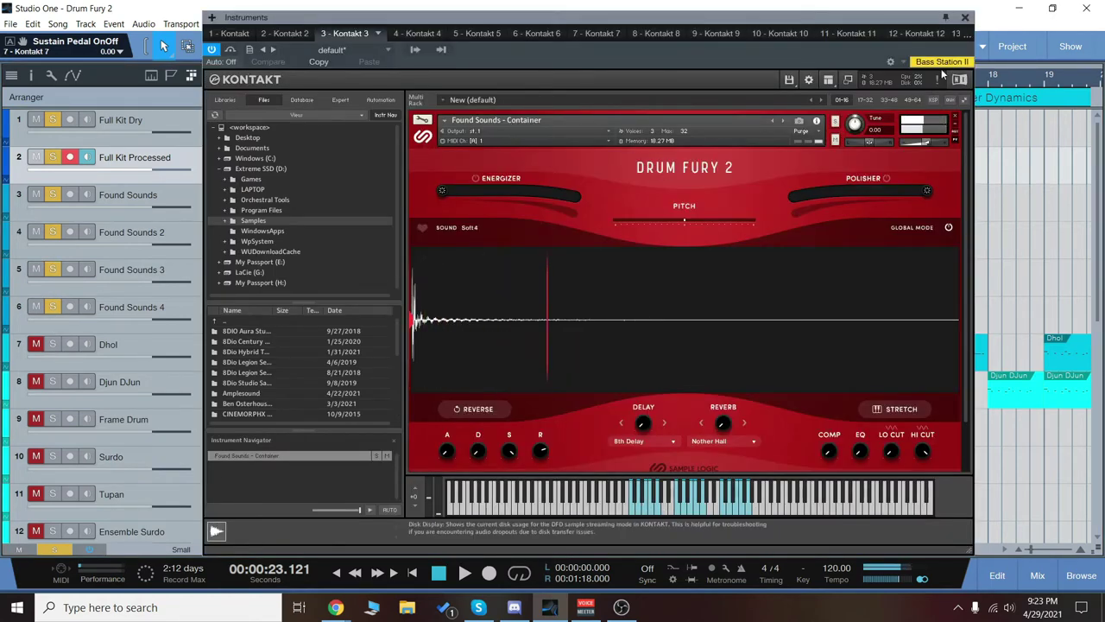
pyautogui.click(965, 18)
# Audition the Found Sounds - Reservoir Empty 1 patch on the Found Sounds 2 track and close its instrument window.
pyautogui.click(245, 249)
pyautogui.click(260, 231)
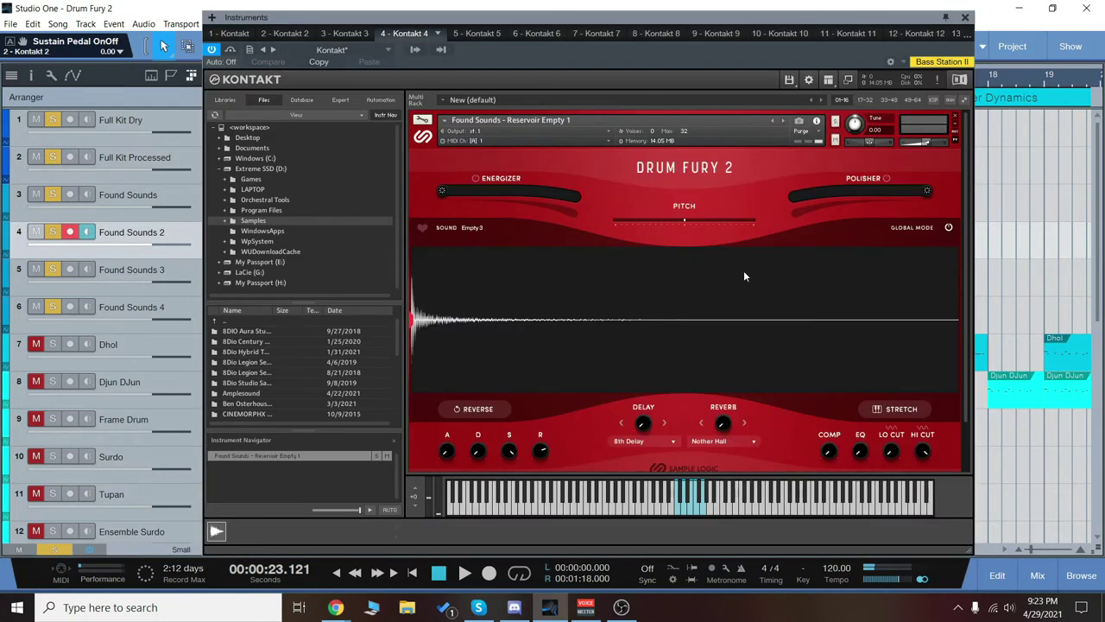
pyautogui.click(679, 516)
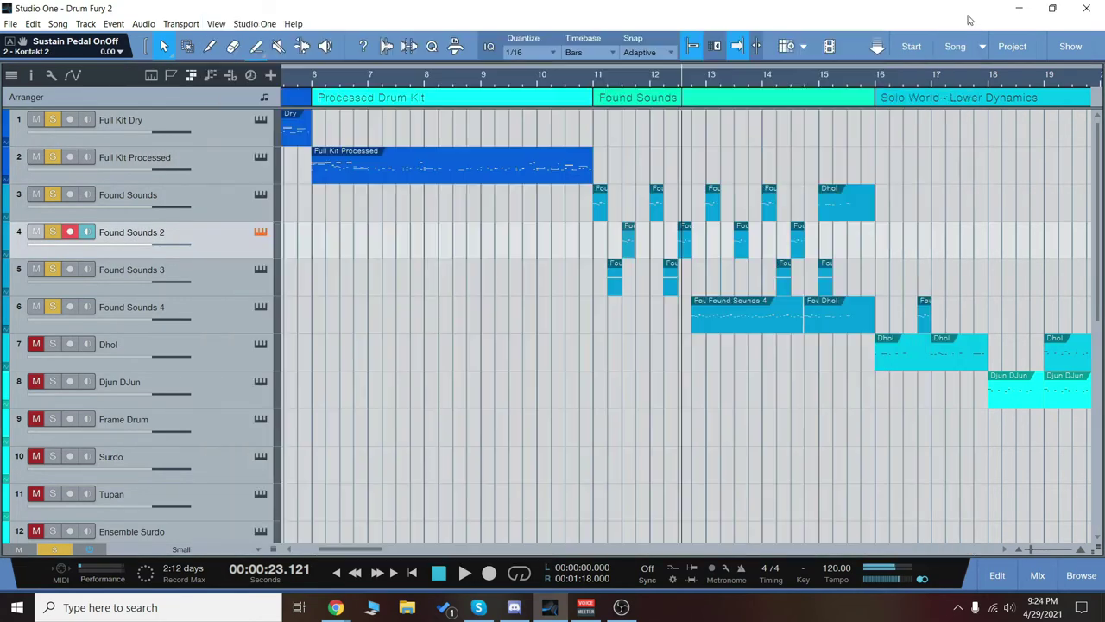
pyautogui.press('F11')
# Open the Found Sounds 3 track's instrument and audition the Found Sounds - Reservoir Empty 2 patch.
pyautogui.click(258, 287)
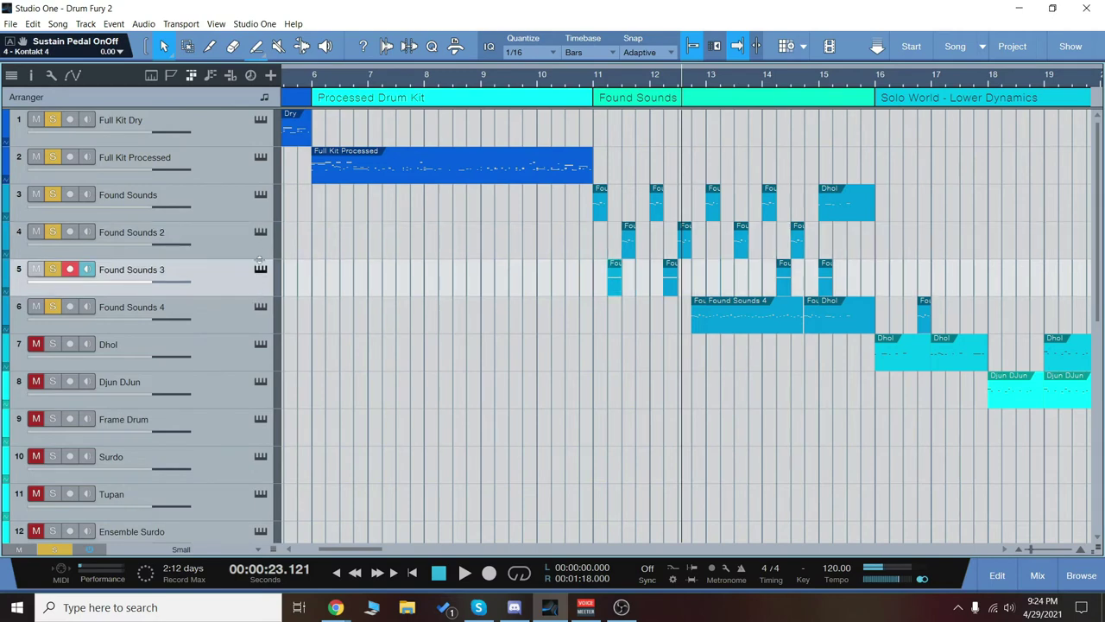
pyautogui.click(260, 269)
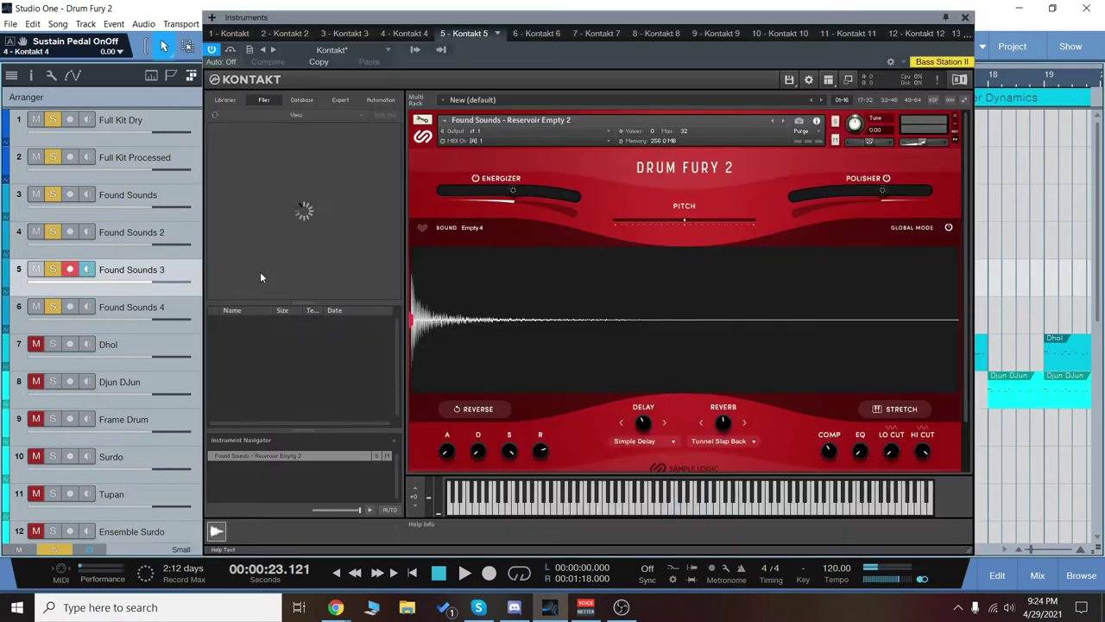
pyautogui.click(682, 515)
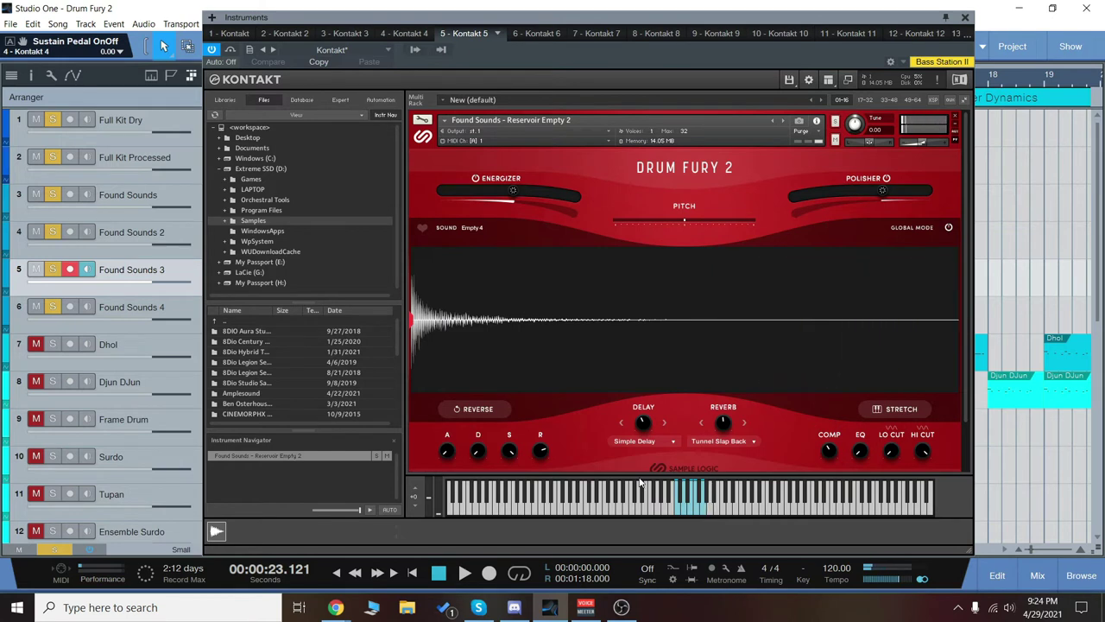
pyautogui.click(679, 512)
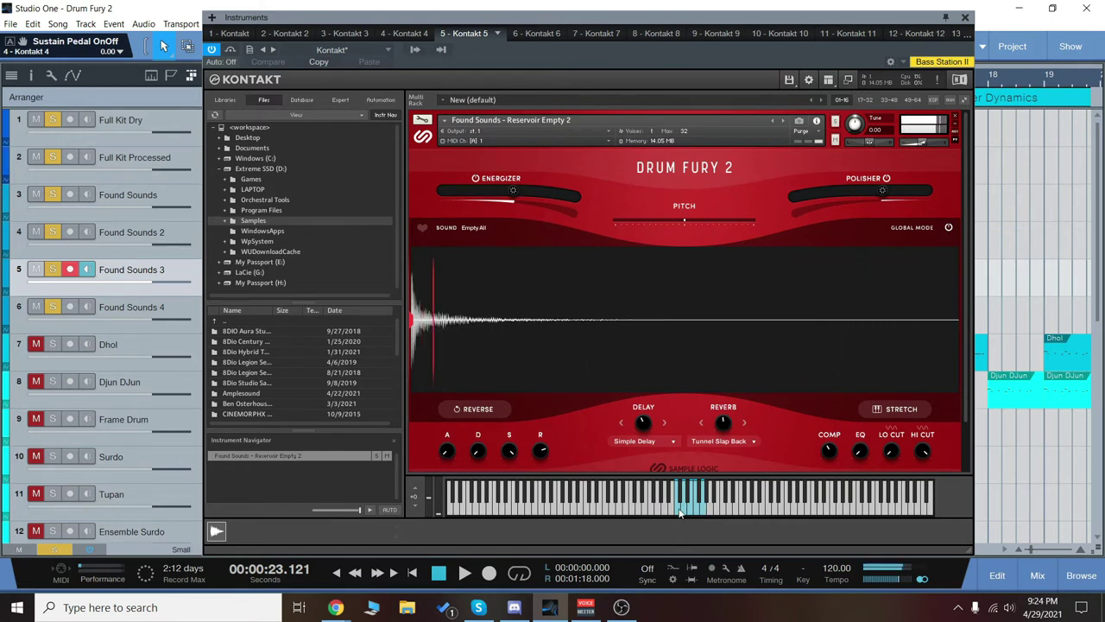
# Audition the Found Sounds - Reservoir Watery patch on the Found Sounds 4 track and close its instrument window.
pyautogui.press('Down')
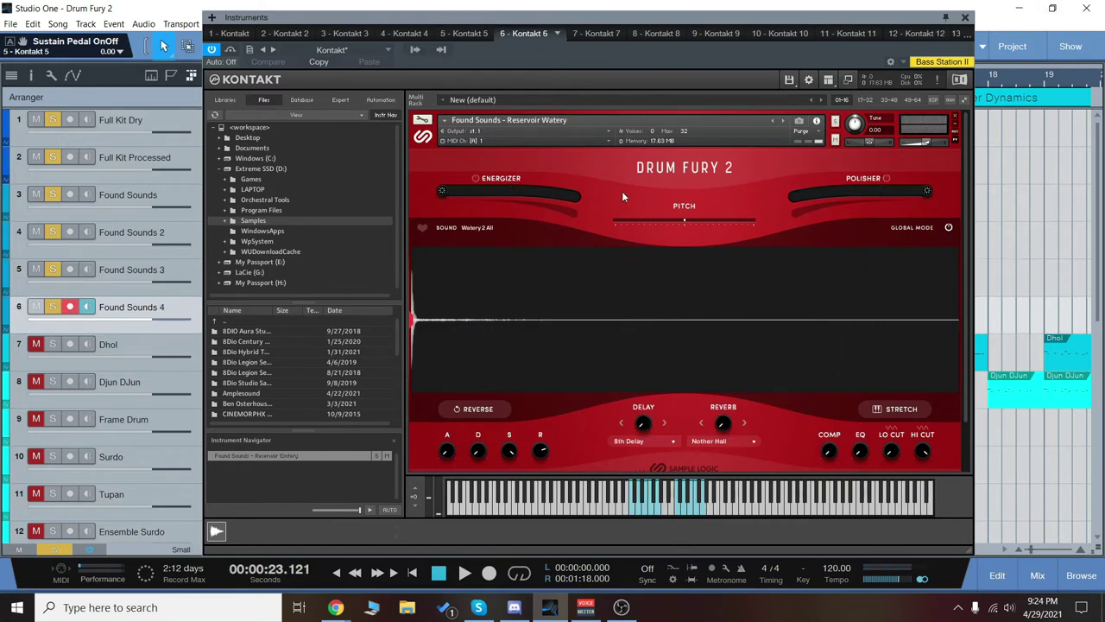
pyautogui.click(703, 515)
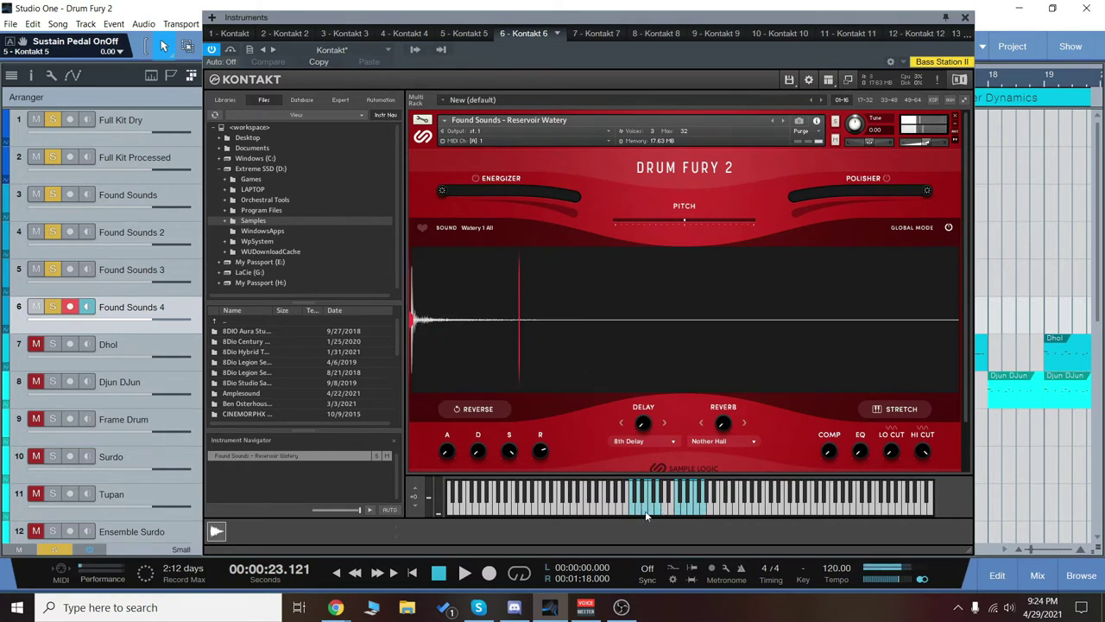
pyautogui.click(965, 17)
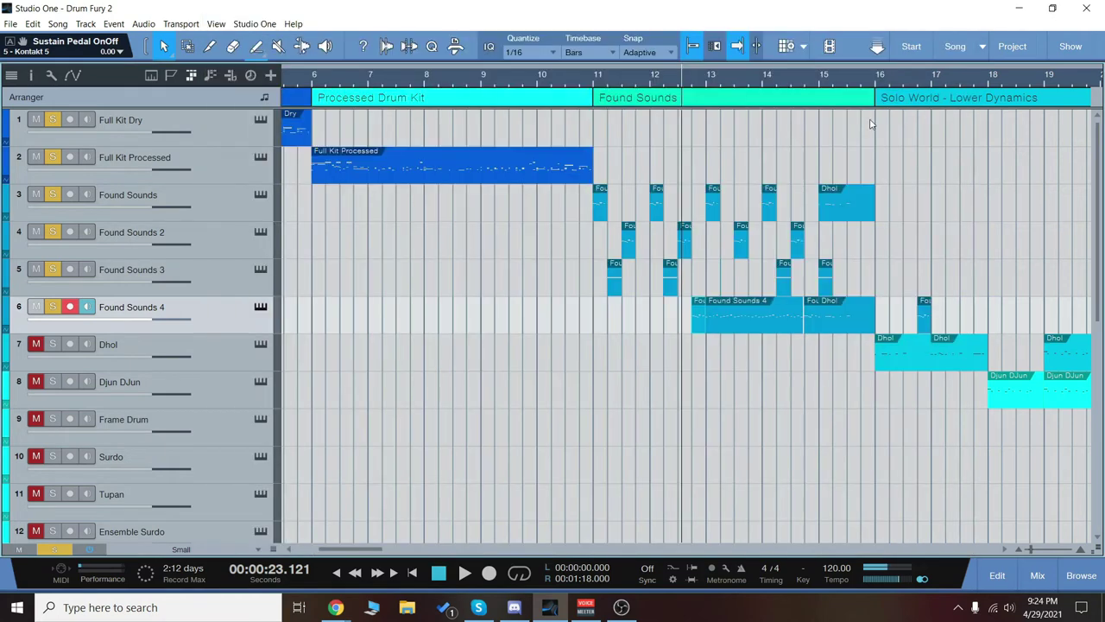
# Play the Found Sounds section from bar 11 and stop just before Solo World - Lower Dynamics.
pyautogui.hscroll(5, 456, 361)
pyautogui.click(386, 82)
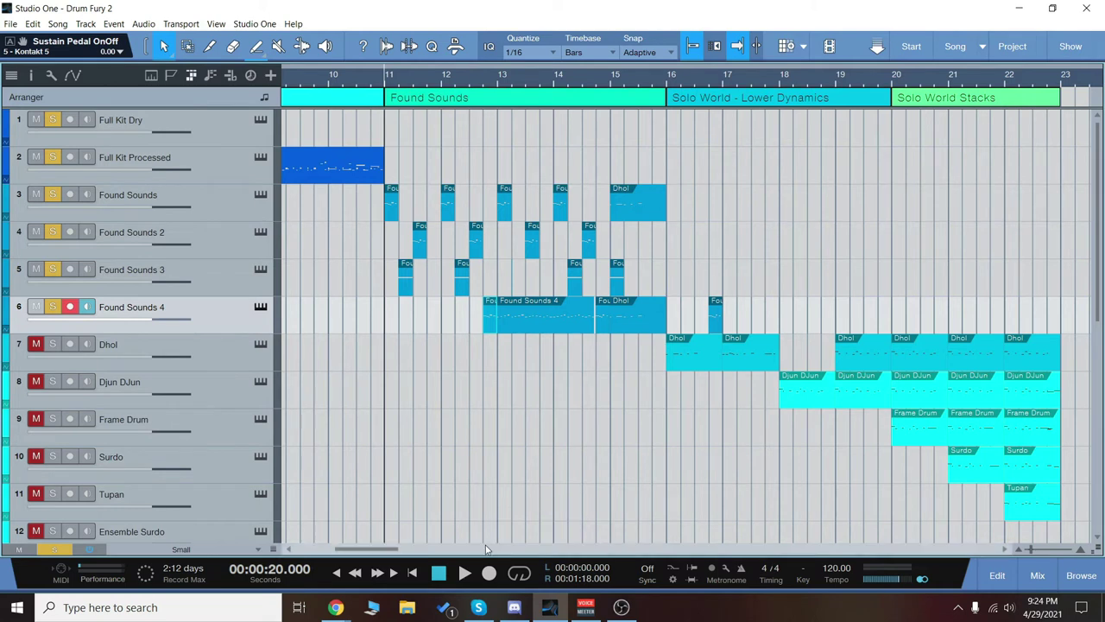
pyautogui.hscroll(1, 571, 501)
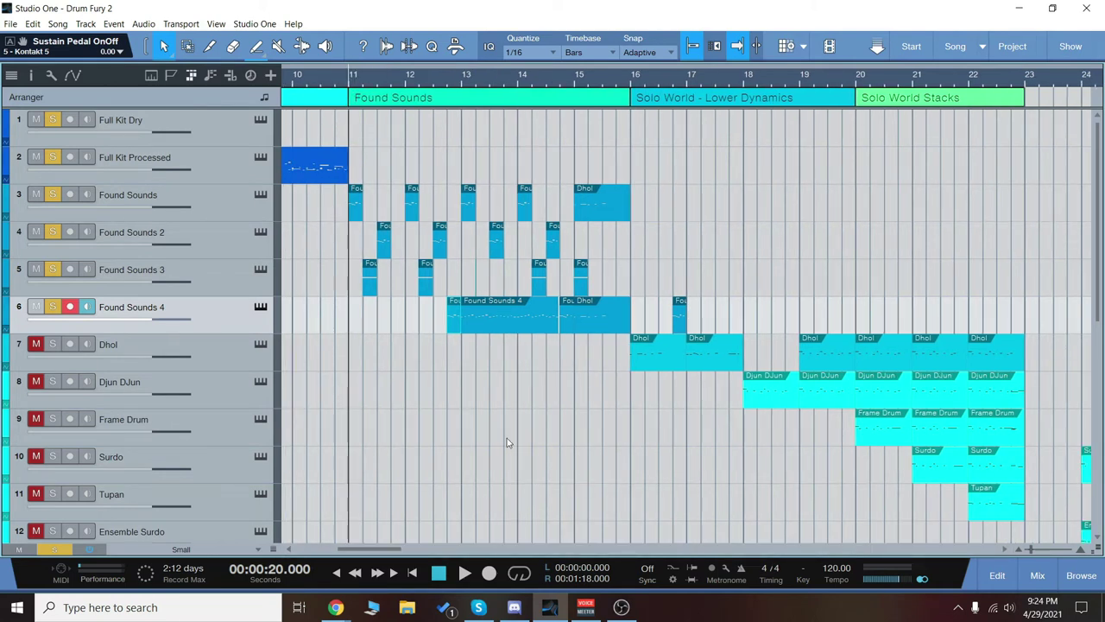
pyautogui.click(464, 577)
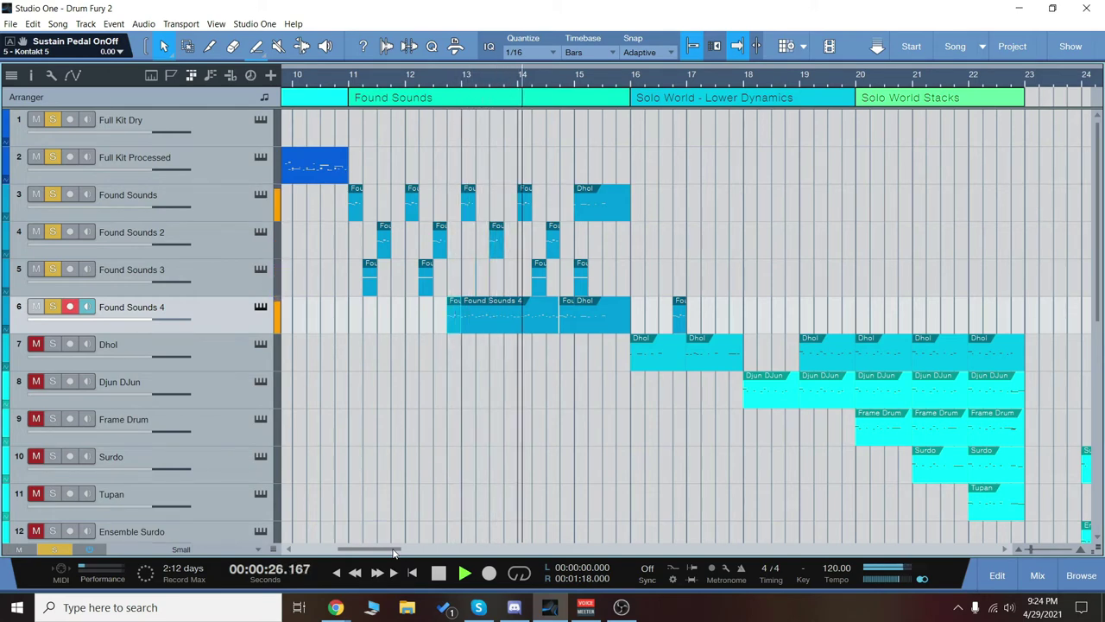
pyautogui.moveTo(393, 552); pyautogui.dragTo(405, 551)
pyautogui.click(439, 574)
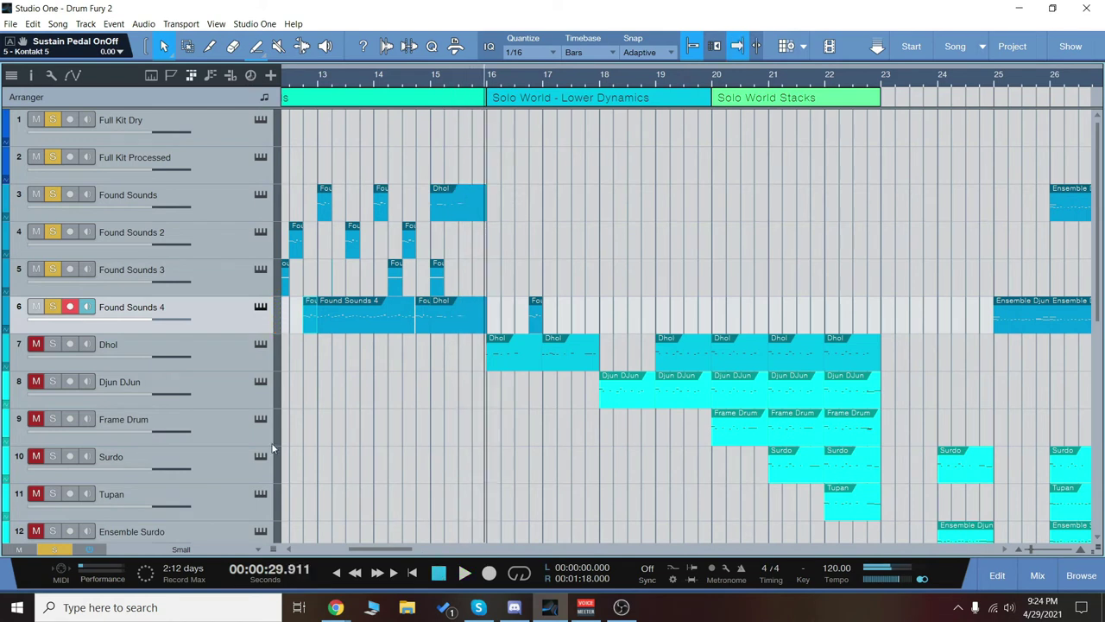
# Clear the solo on all tracks and place the playhead at bar 16, where Solo World - Lower Dynamics begins.
pyautogui.click(55, 550)
pyautogui.click(489, 78)
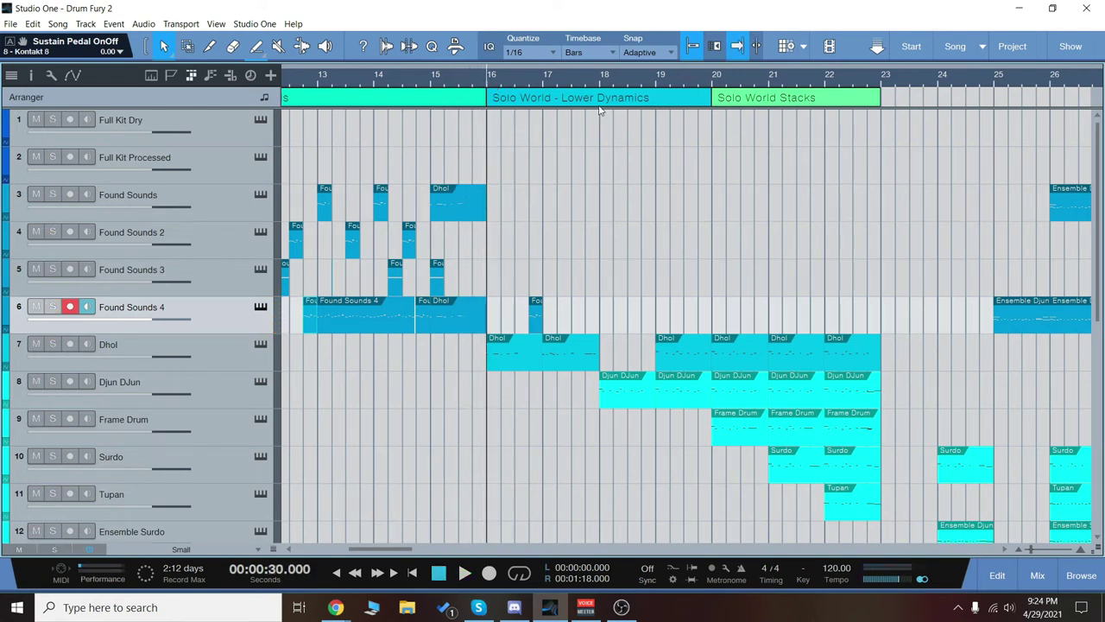
# Play the Solo World - Lower Dynamics and Solo World Stacks sections from bar 16 and stop at bar 23.
pyautogui.hscroll(3, 423, 556)
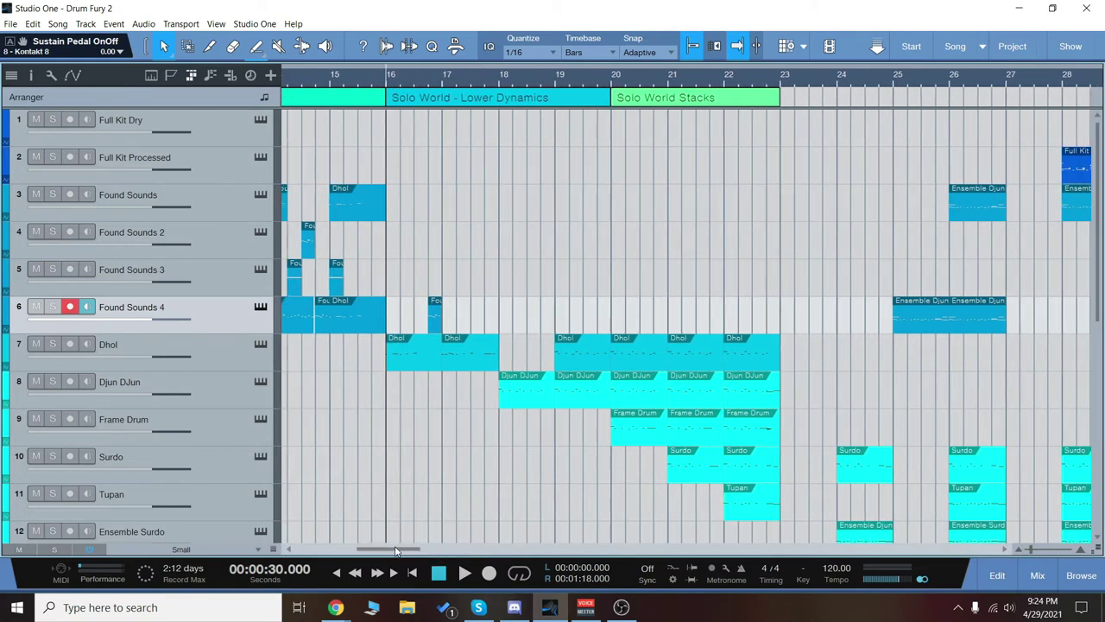
pyautogui.hscroll(2, 397, 549)
pyautogui.scroll(-2, 437, 449)
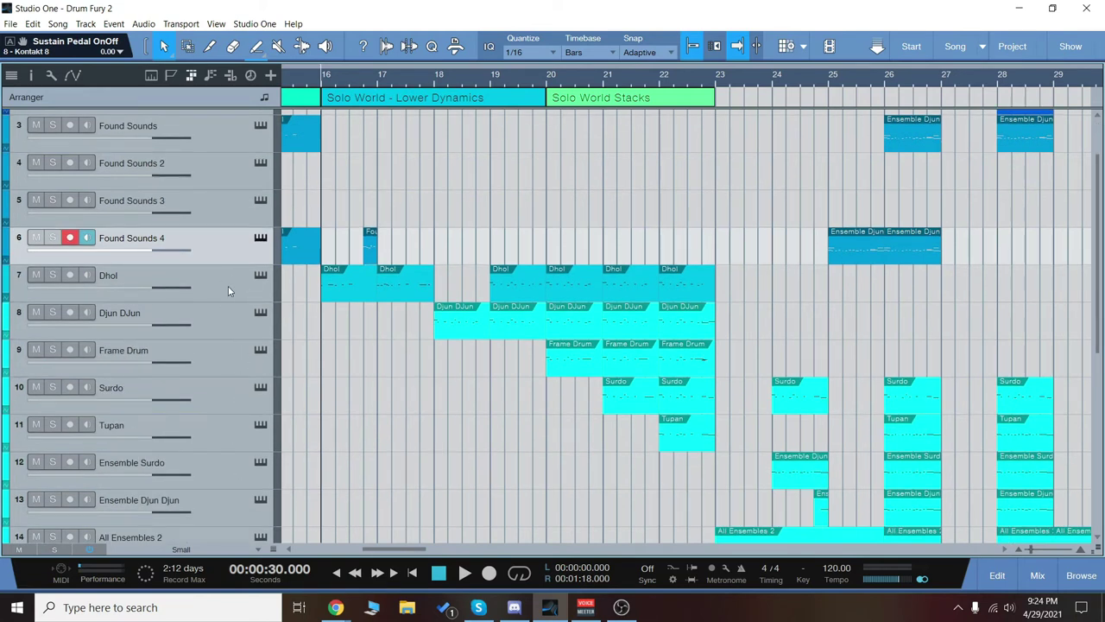
pyautogui.click(242, 474)
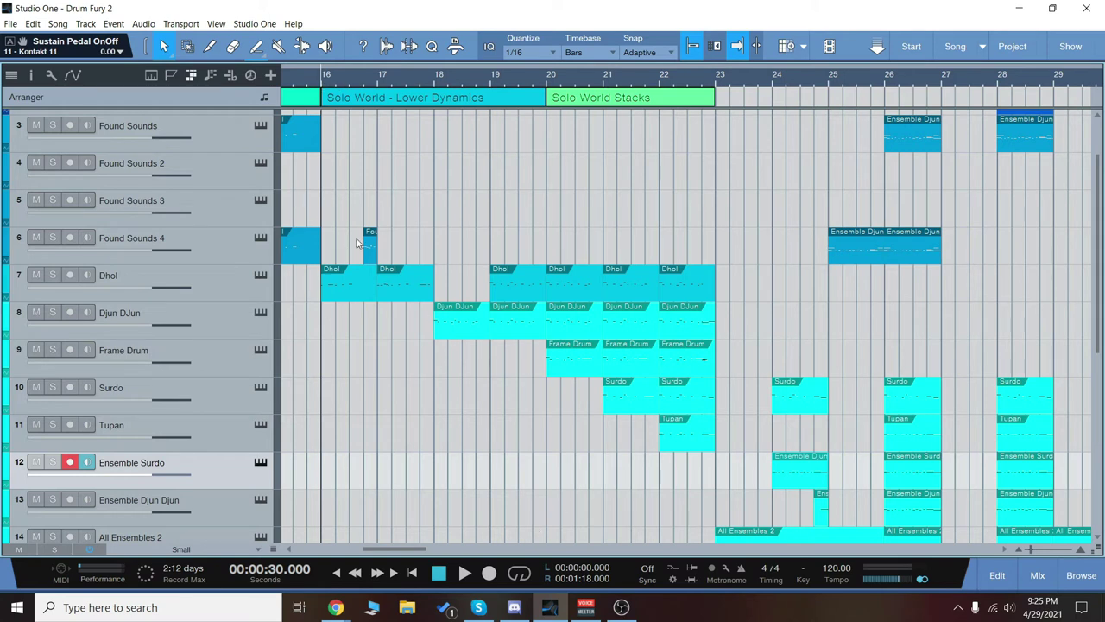
pyautogui.click(465, 574)
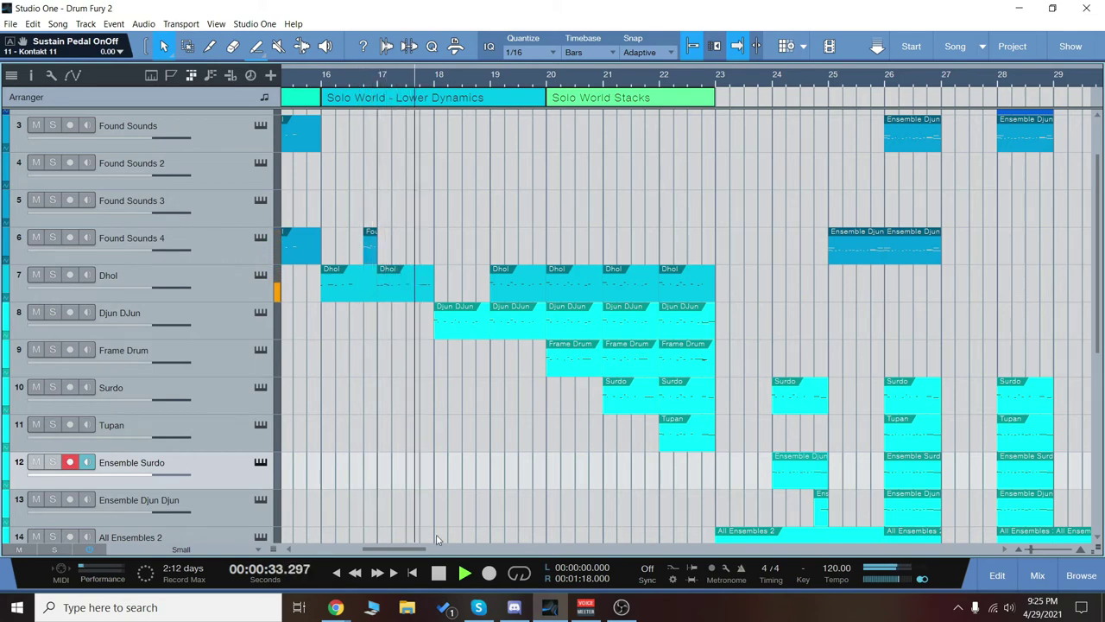
pyautogui.moveTo(419, 548); pyautogui.dragTo(429, 550)
pyautogui.scroll(-1, 498, 515)
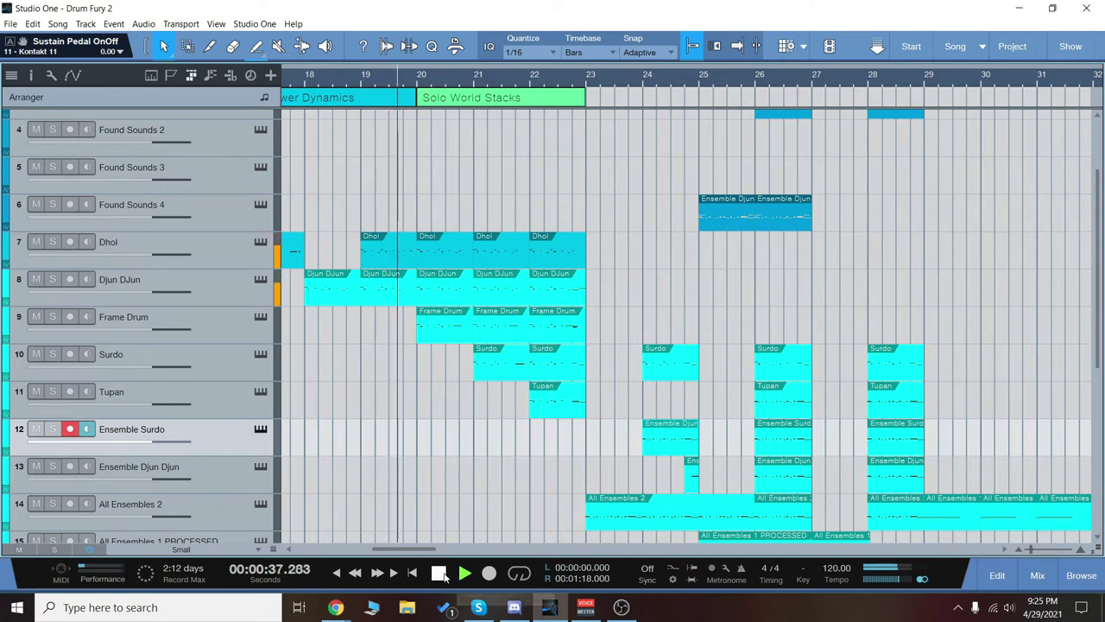
pyautogui.moveTo(422, 550); pyautogui.dragTo(437, 554)
pyautogui.scroll(-1, 447, 486)
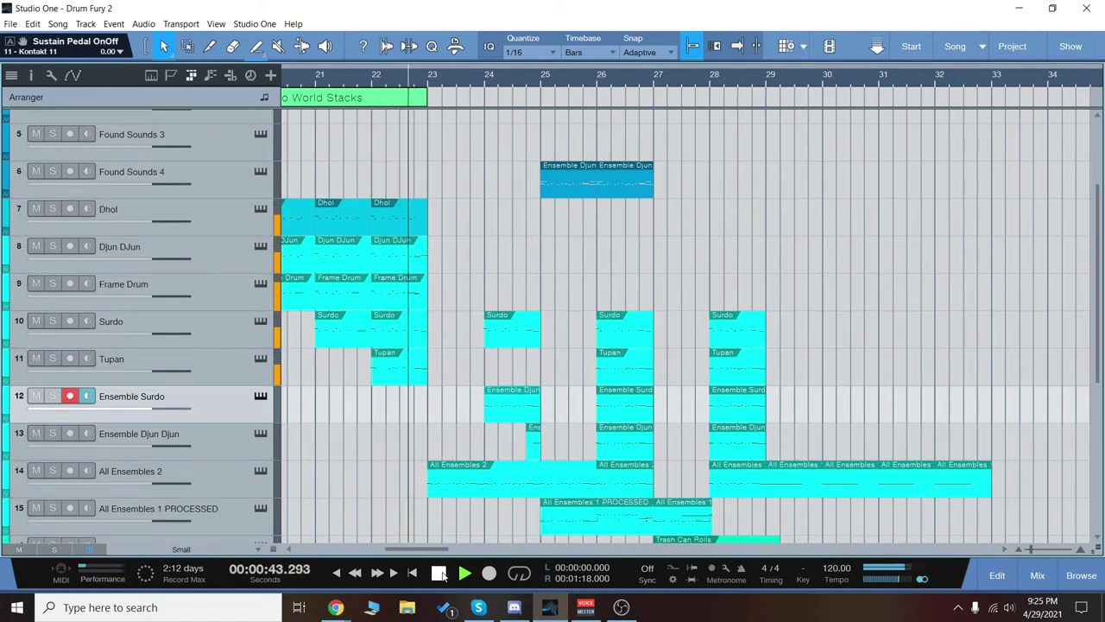
pyautogui.click(441, 574)
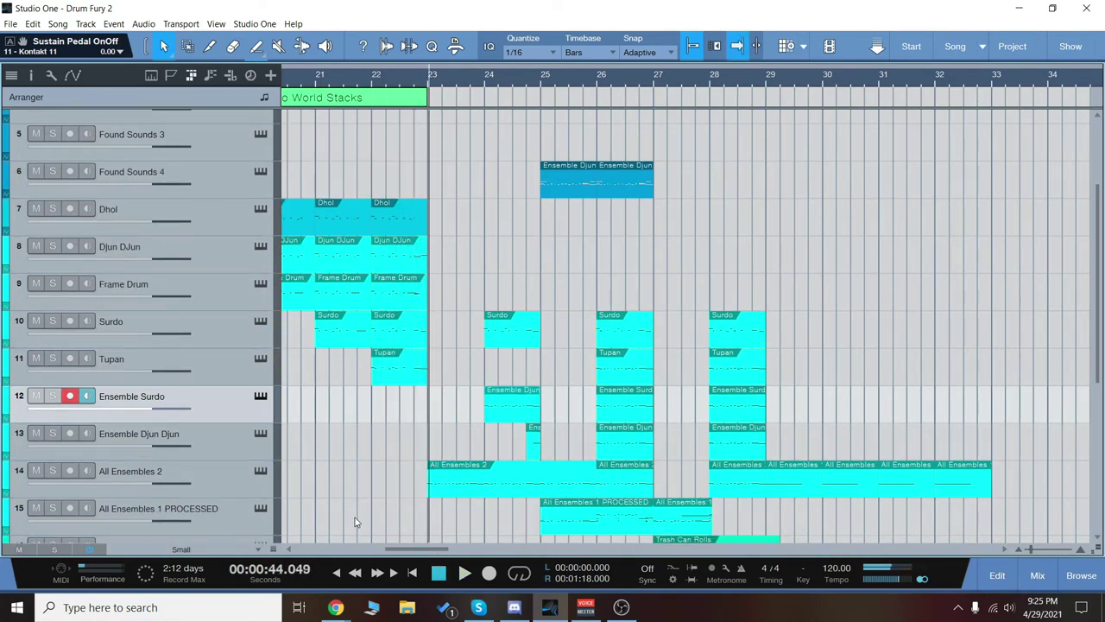
# Open the Frame Drum event at bar 22 in the note editor and play its final notes with all tracks audible.
pyautogui.click(242, 373)
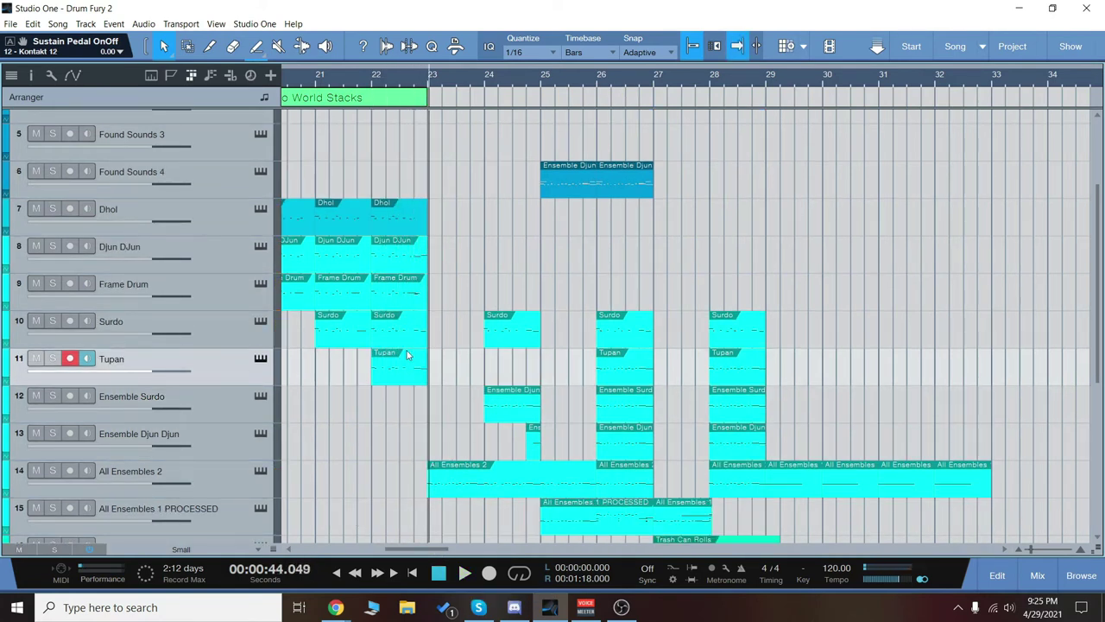
pyautogui.doubleClick(422, 296)
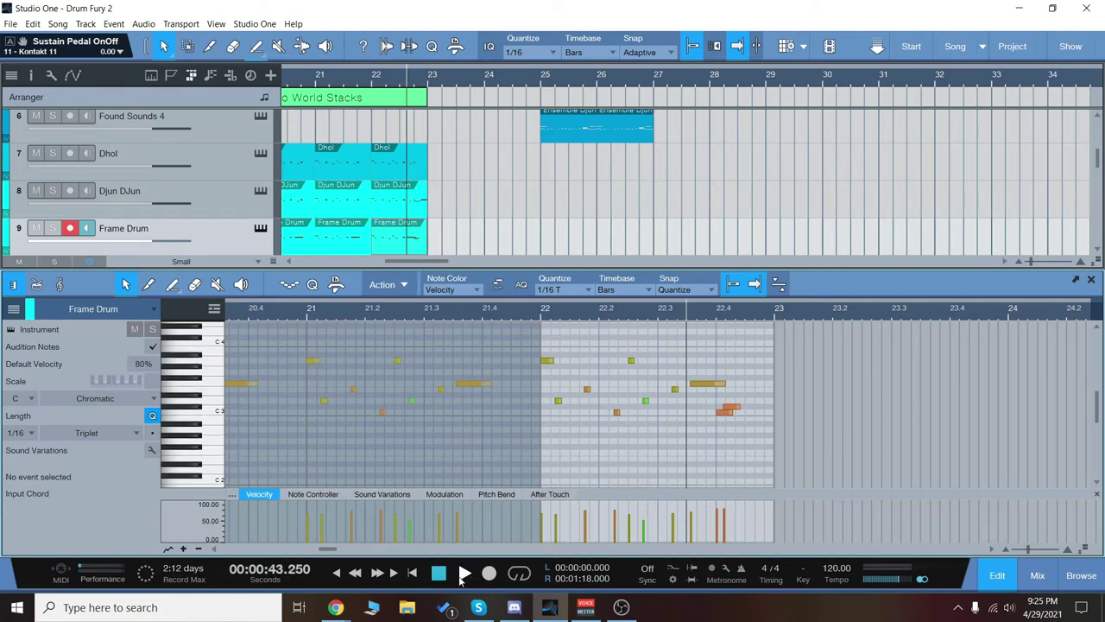
pyautogui.click(658, 319)
pyautogui.click(465, 576)
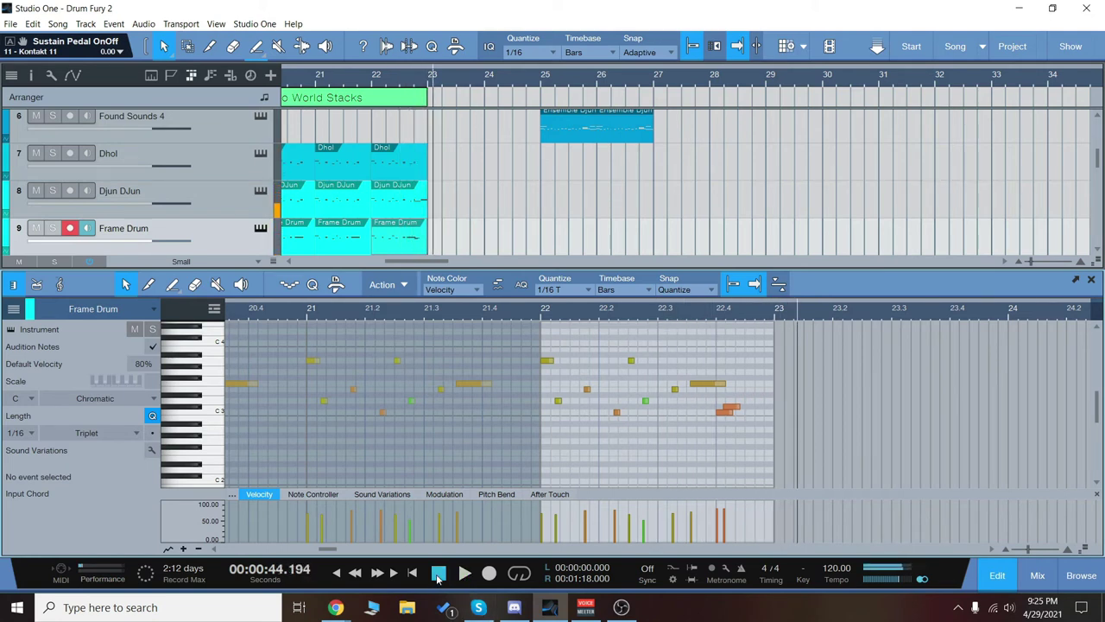
# Solo the Frame Drum track, replay its ending from 22.3 to bar 23, and clear the solo.
pyautogui.click(52, 228)
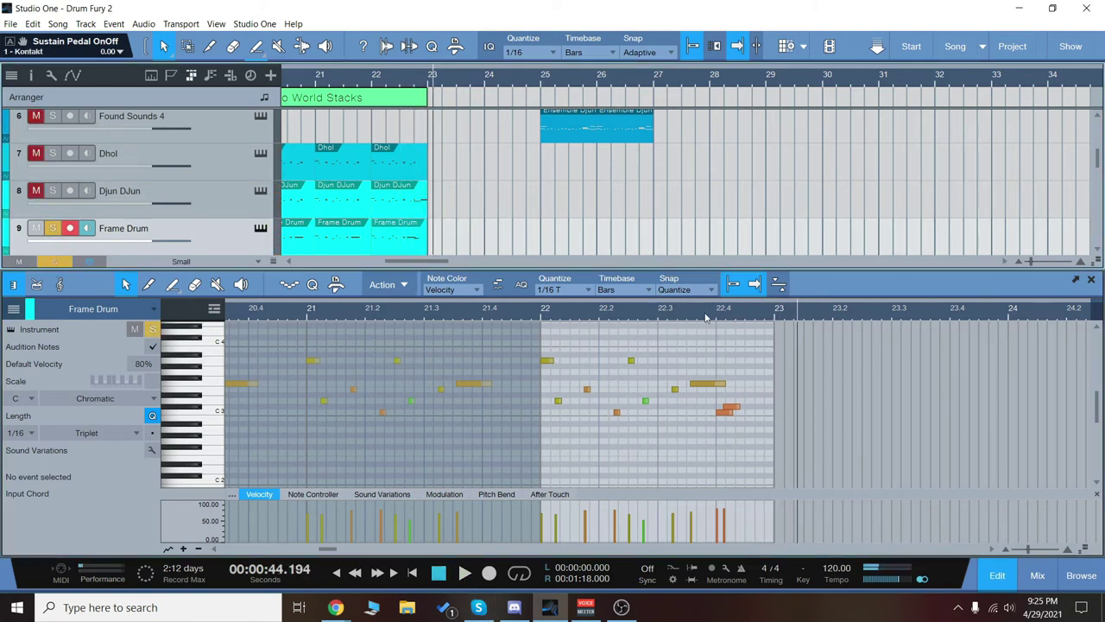
pyautogui.click(704, 318)
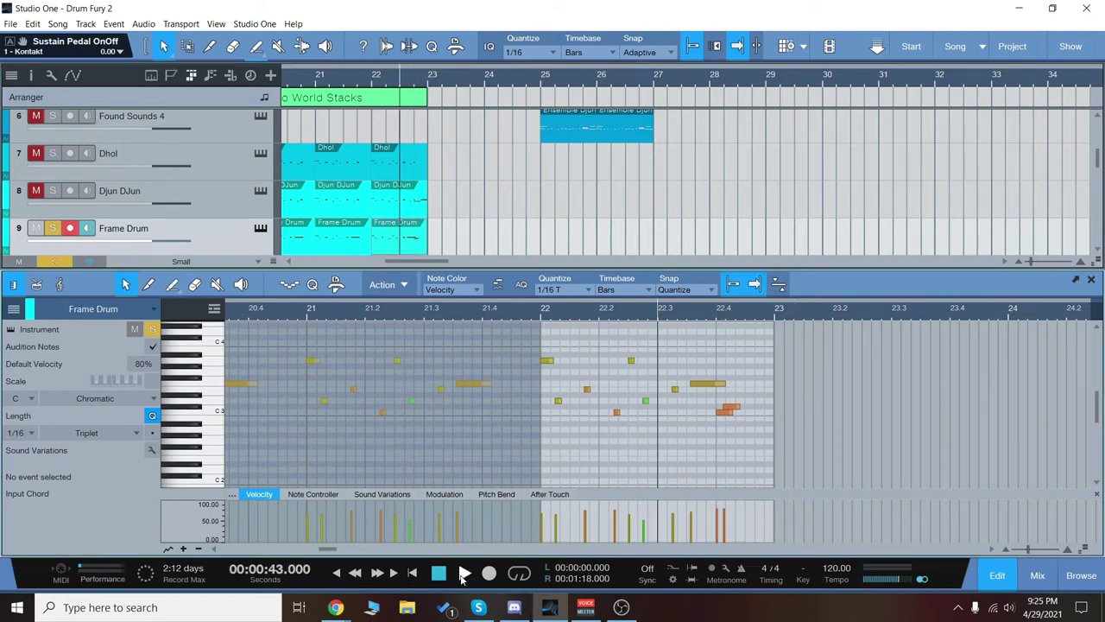
pyautogui.click(466, 575)
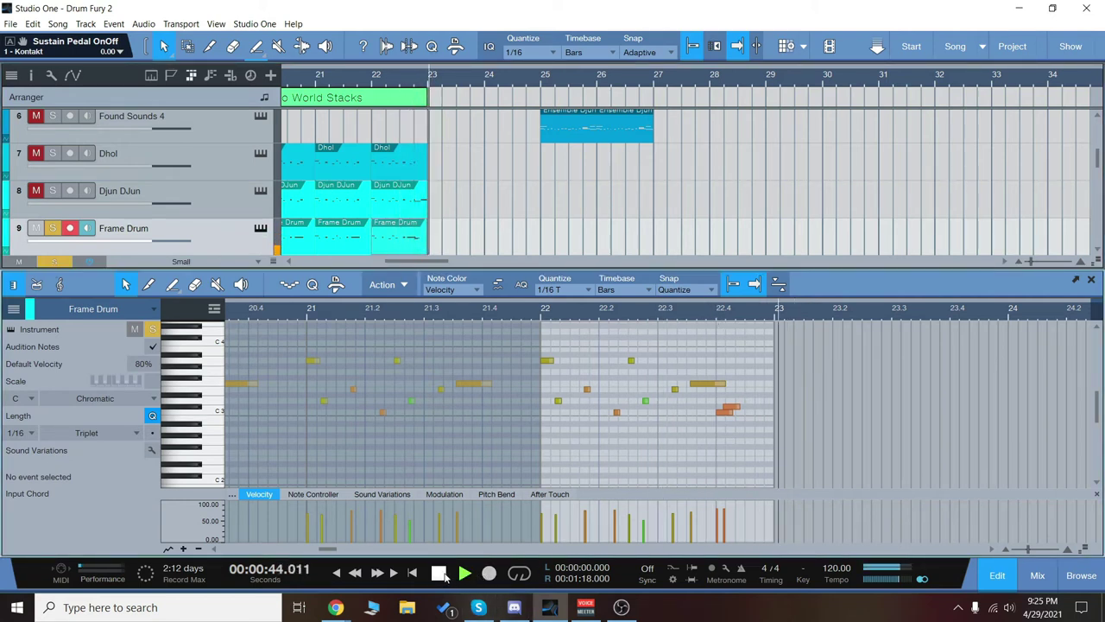
pyautogui.press('space')
pyautogui.scroll(-3, 587, 210)
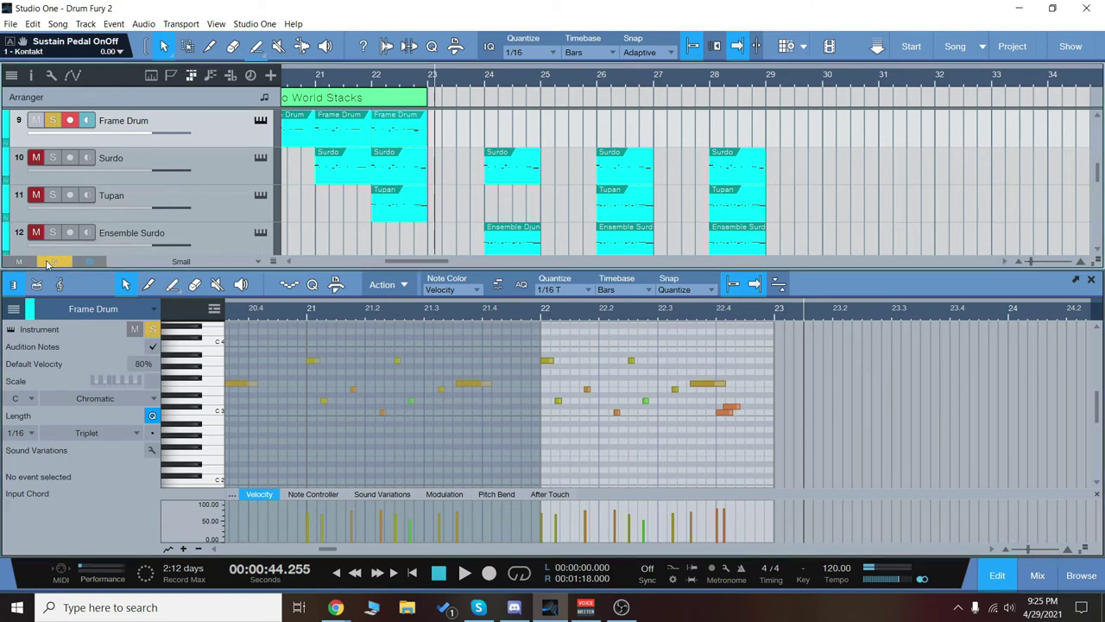
pyautogui.scroll(1, 473, 188)
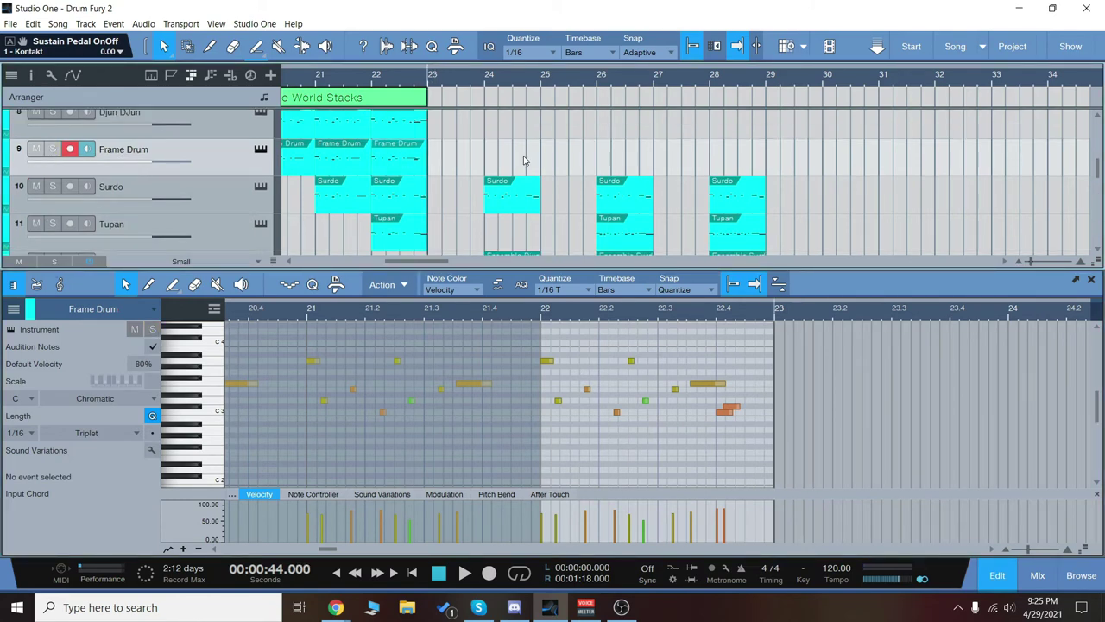
# Examine the events arranged after bar 23 on the tracks from Found Sounds 4 down to Wood Kit.
pyautogui.scroll(7, 534, 180)
pyautogui.scroll(-5, 543, 198)
pyautogui.scroll(1, 604, 191)
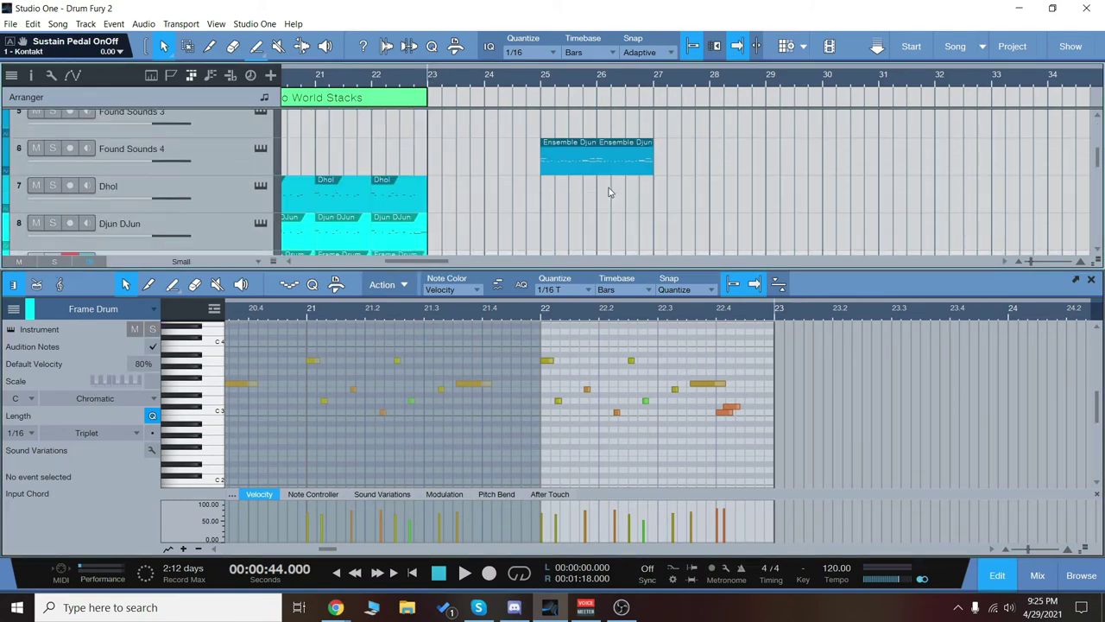
pyautogui.scroll(1, 608, 191)
pyautogui.scroll(-6, 629, 199)
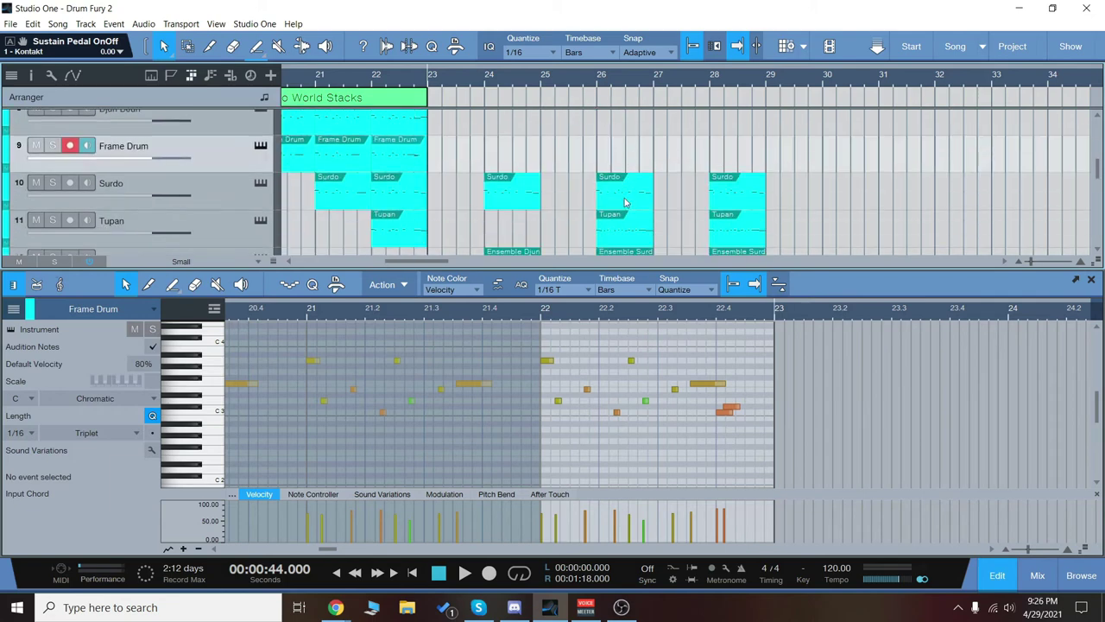
pyautogui.scroll(-2, 640, 213)
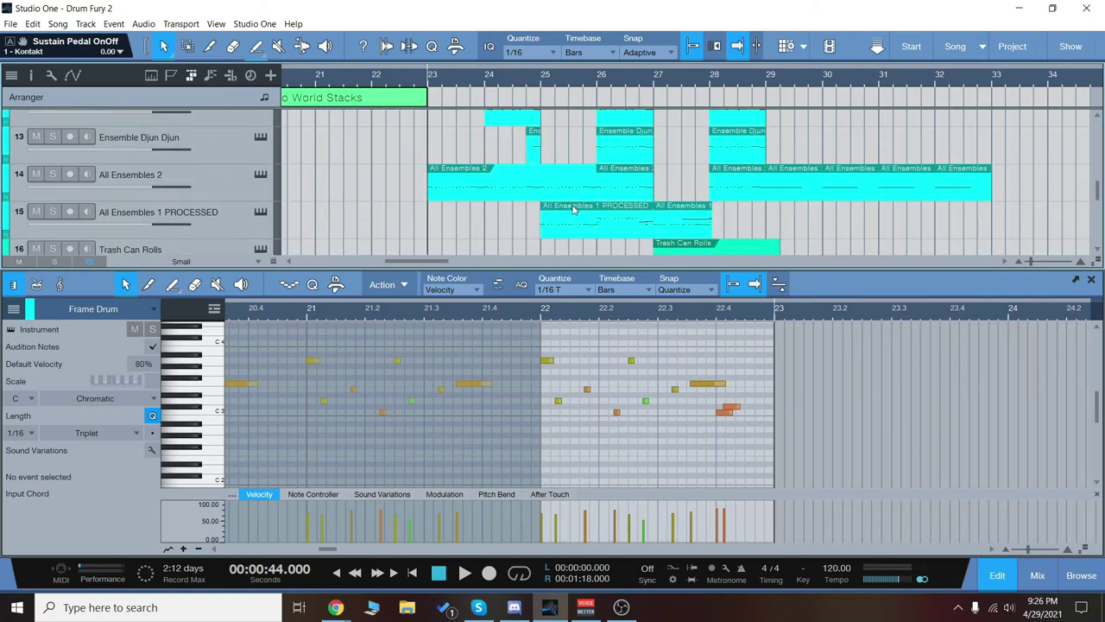
pyautogui.scroll(-2, 572, 210)
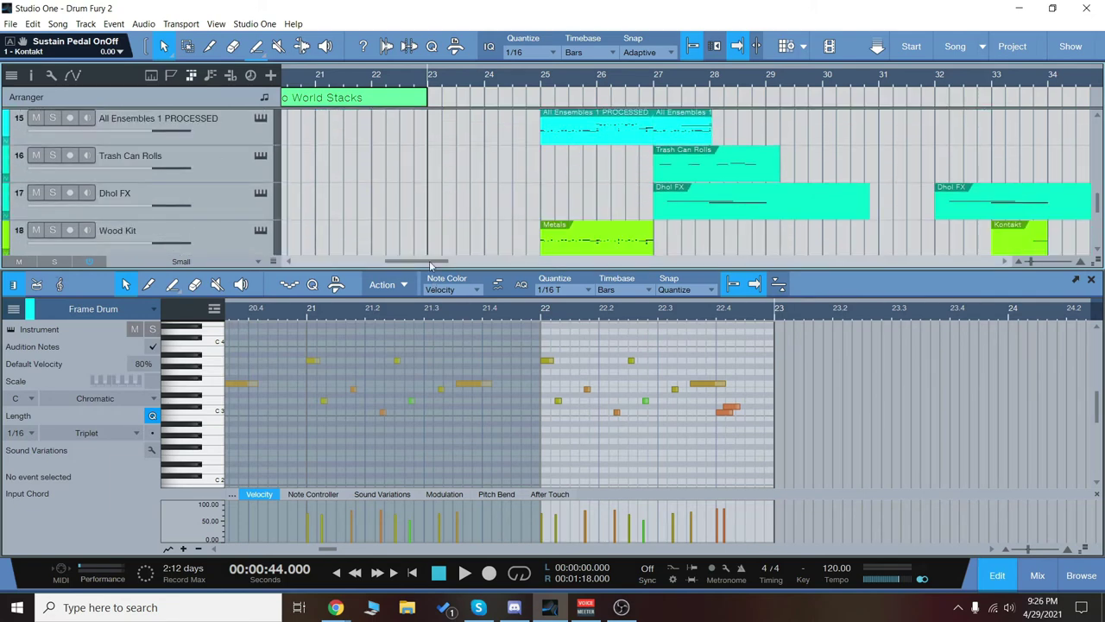
# Play the arrangement from bar 23 to about bar 27 and close the note editor to show more tracks.
pyautogui.press('space')
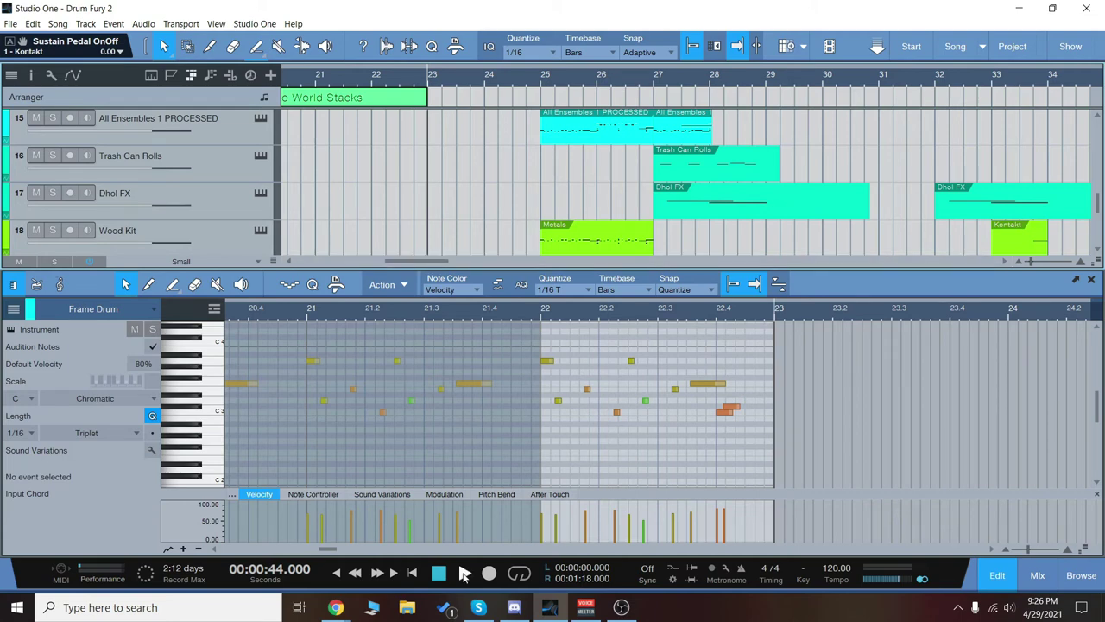
pyautogui.scroll(-5, 570, 237)
pyautogui.scroll(10, 570, 237)
pyautogui.press('F2')
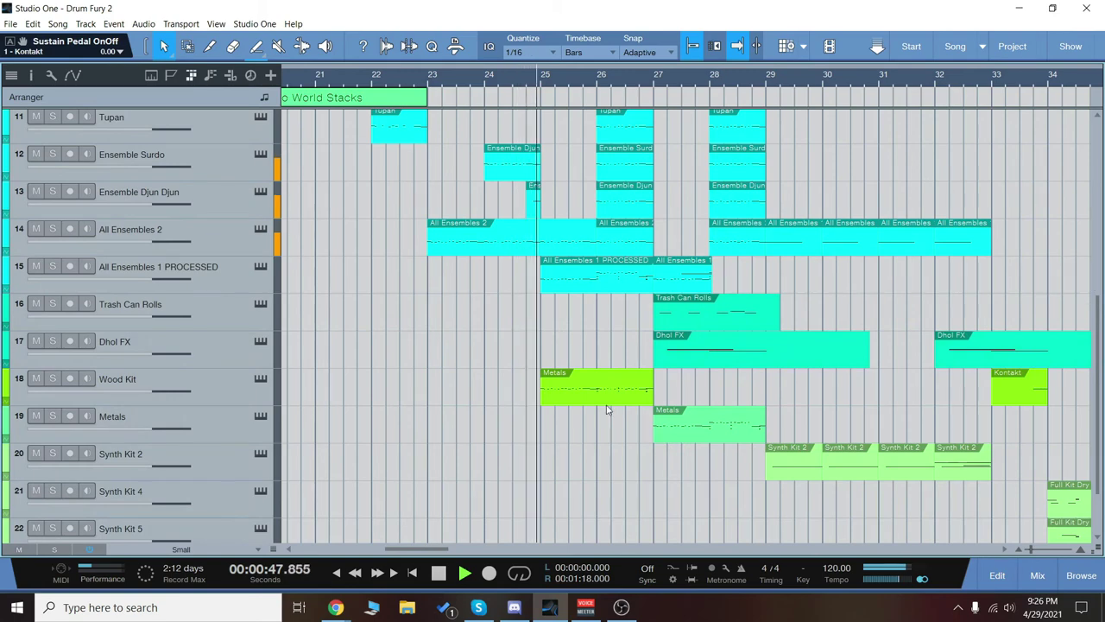
pyautogui.scroll(1, 605, 470)
pyautogui.scroll(1, 691, 479)
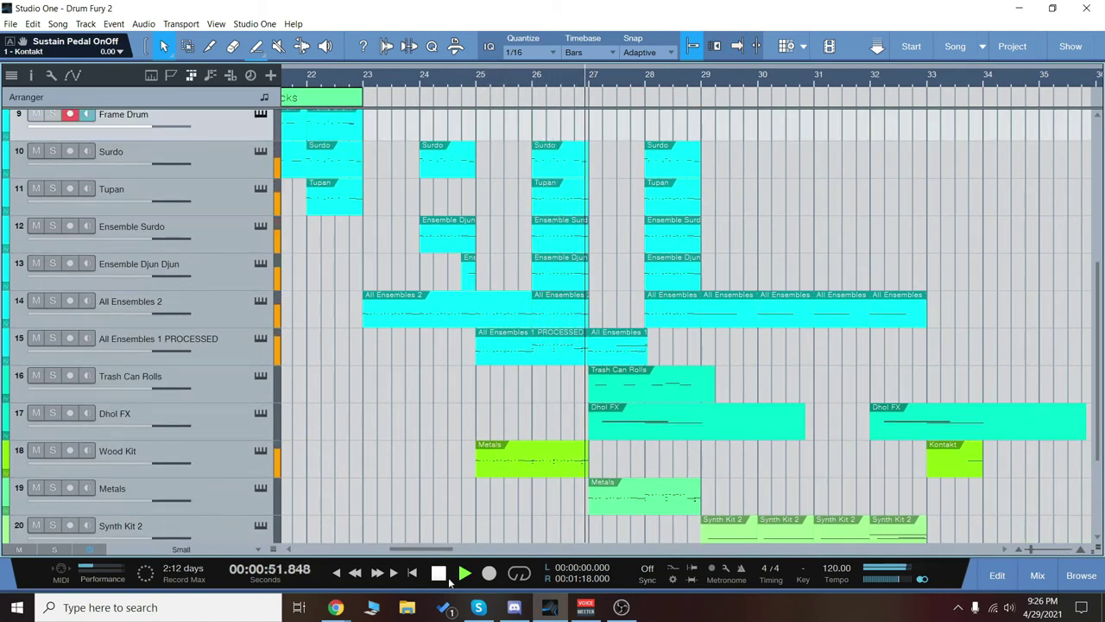
# Return the playhead to bar 23, play the ensembles passage again and stop shortly after bar 29.
pyautogui.click(362, 77)
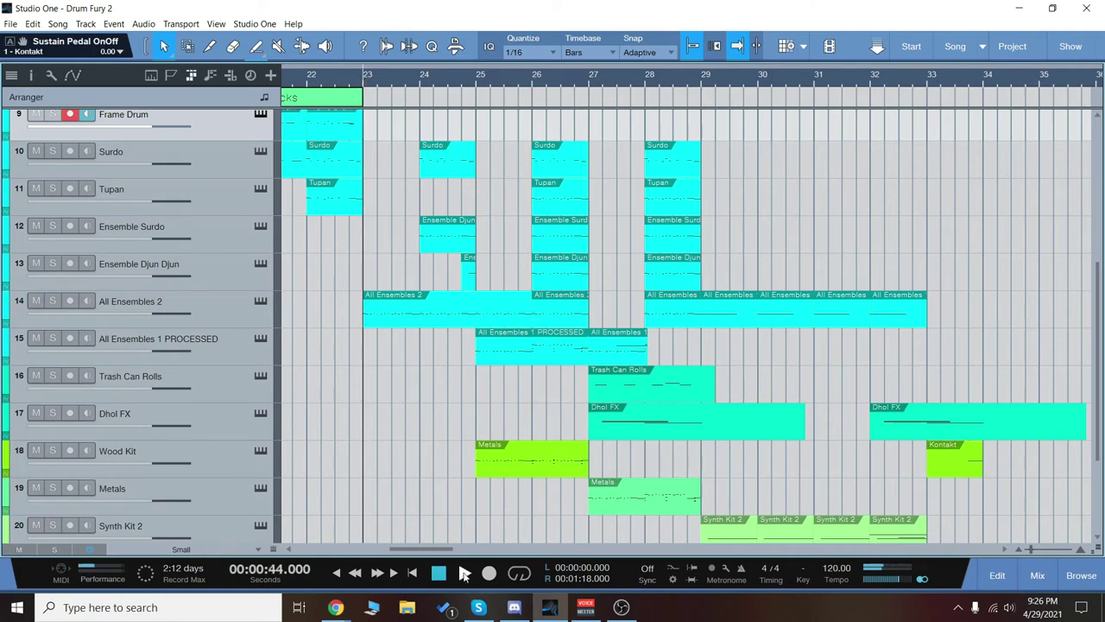
pyautogui.click(464, 574)
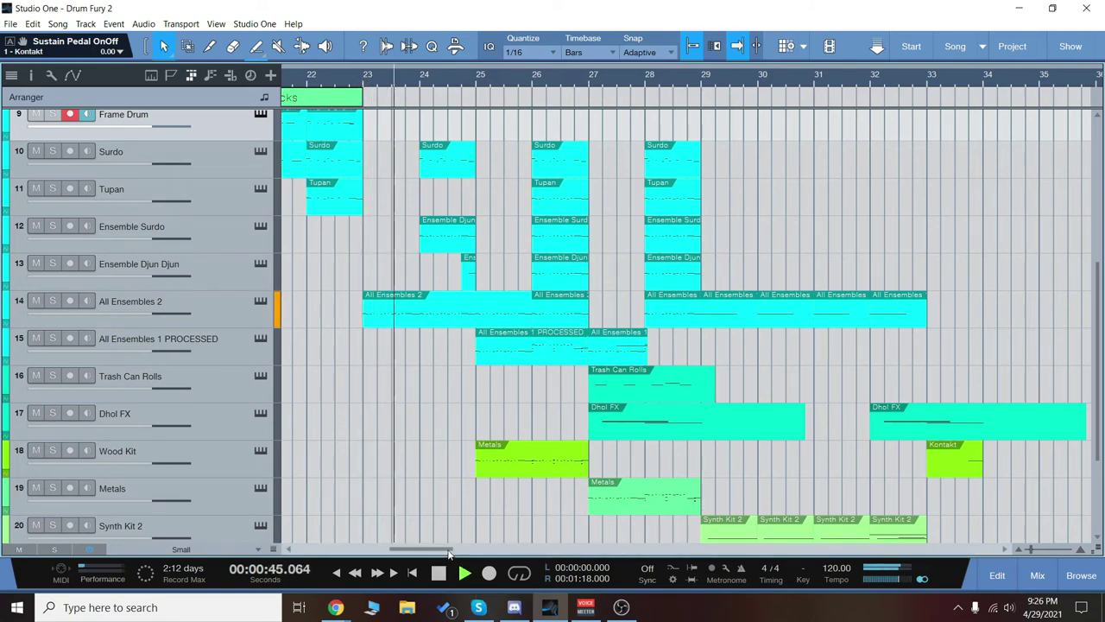
pyautogui.moveTo(449, 552); pyautogui.dragTo(453, 553)
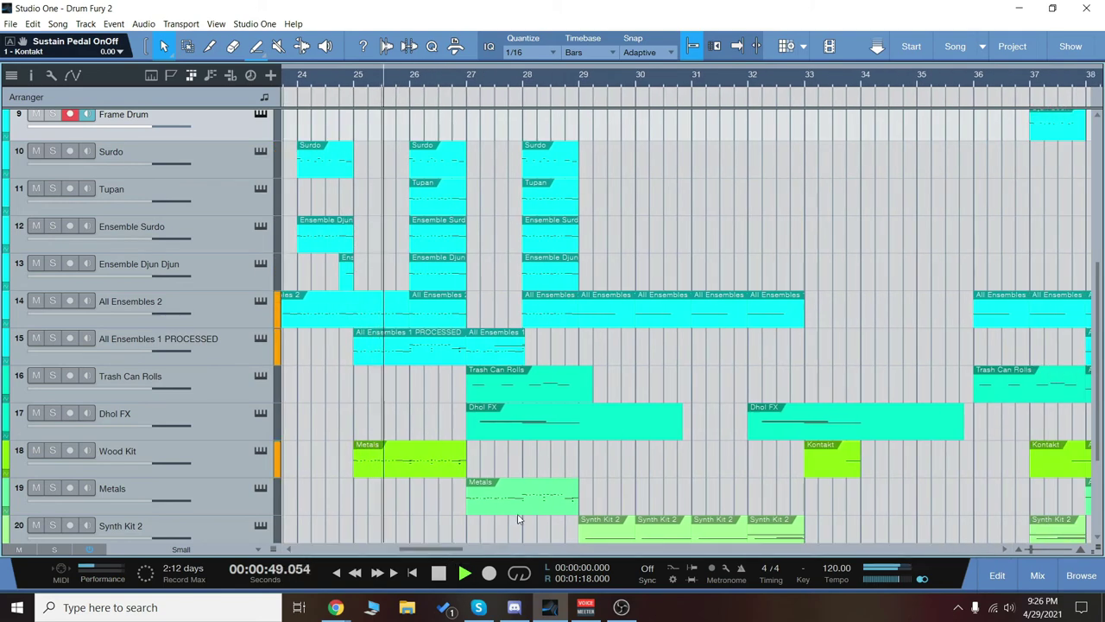
pyautogui.scroll(-1, 628, 474)
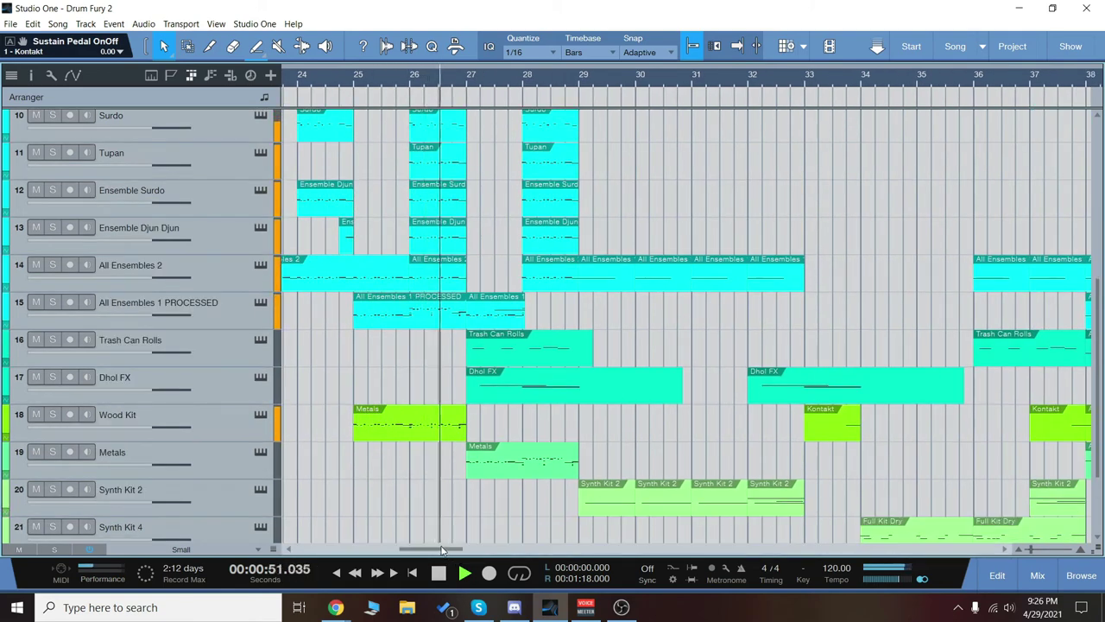
pyautogui.moveTo(445, 549); pyautogui.dragTo(451, 554)
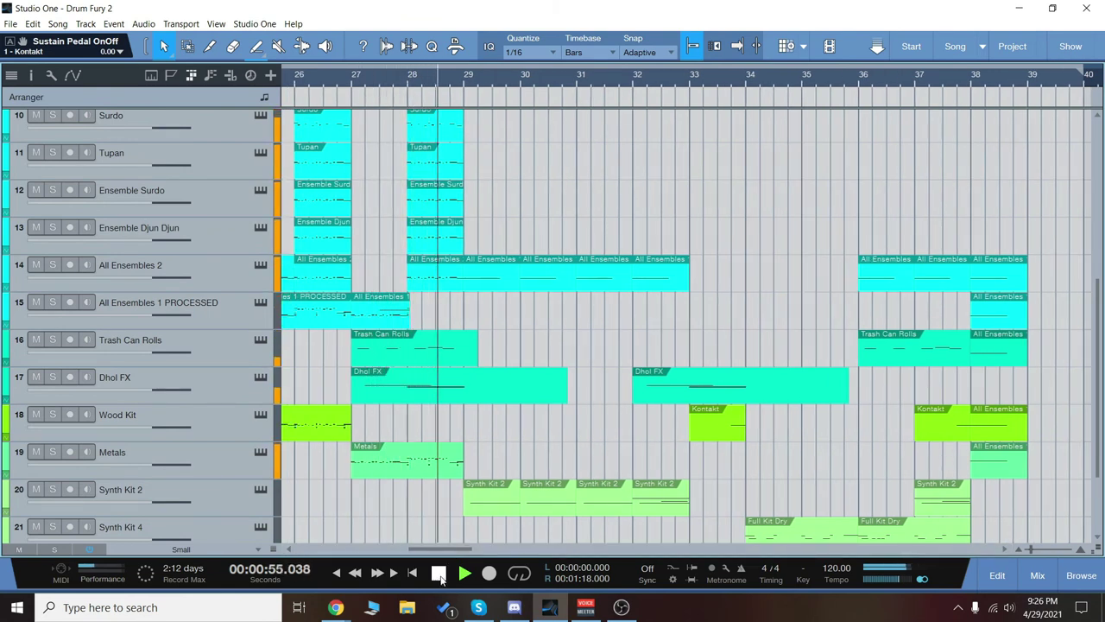
pyautogui.click(439, 574)
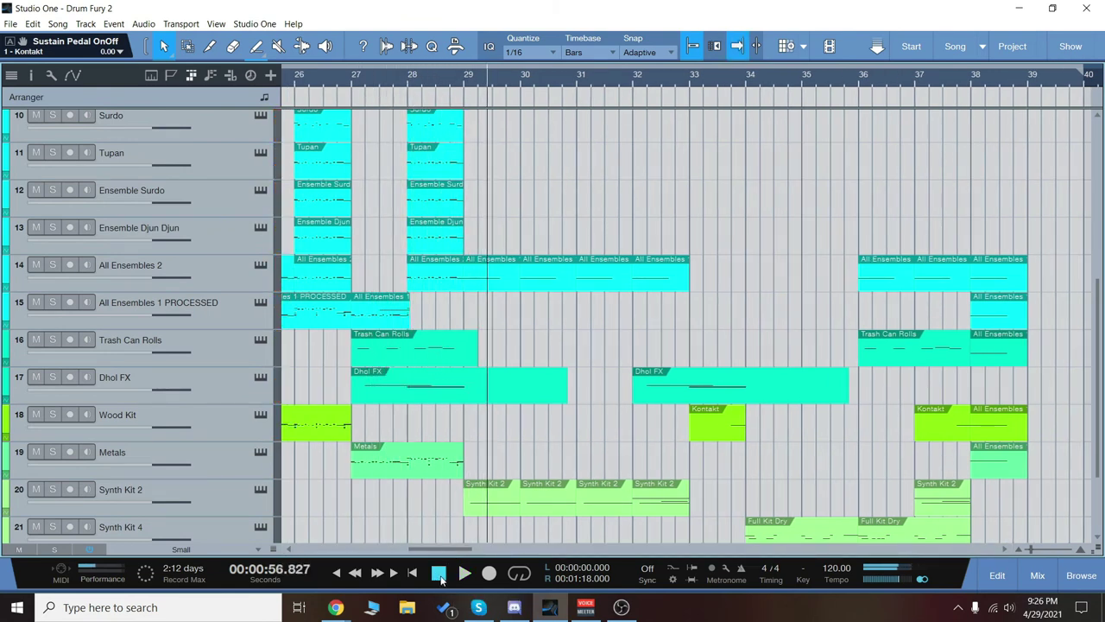
# Solo the Trash Can Rolls and Dhol FX tracks and select the Metals track.
pyautogui.click(53, 342)
pyautogui.click(234, 348)
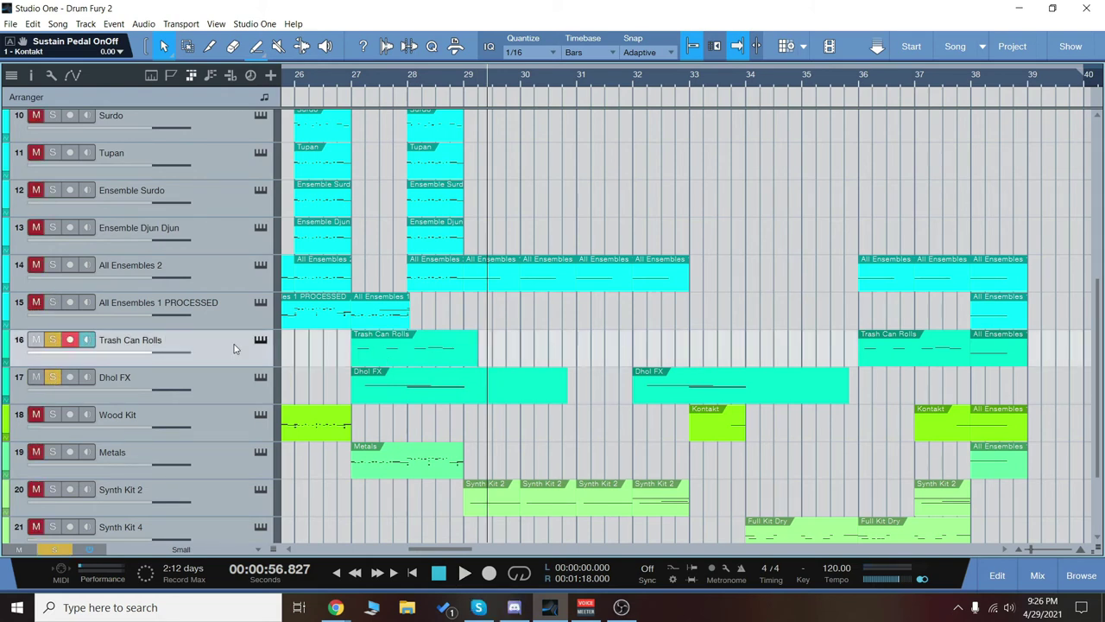
pyautogui.click(227, 391)
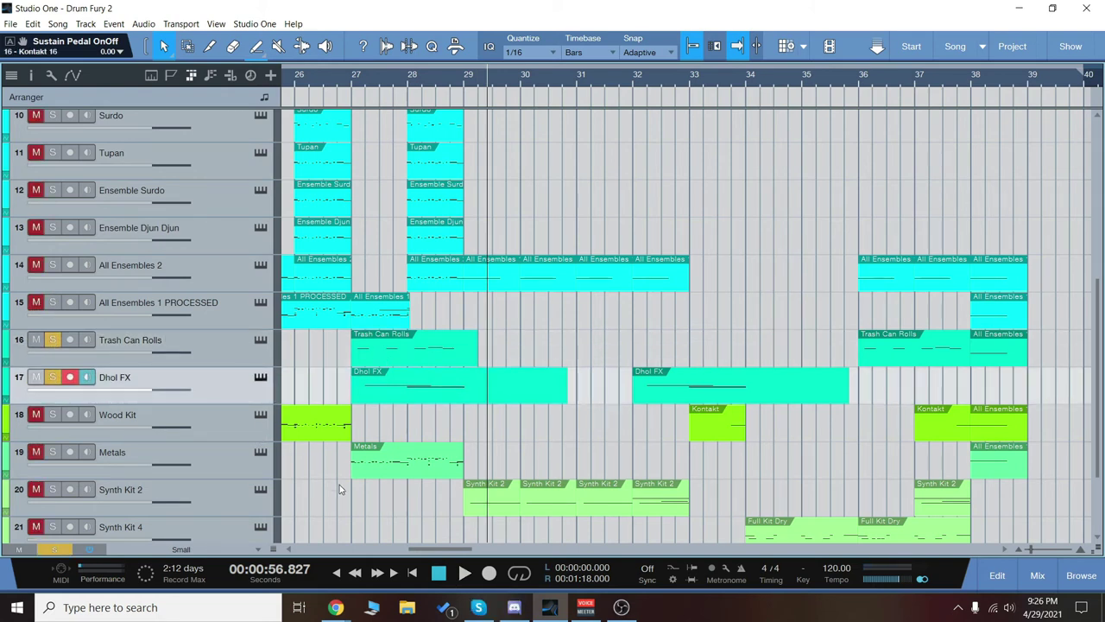
pyautogui.click(216, 466)
pyautogui.hscroll(-2, 413, 477)
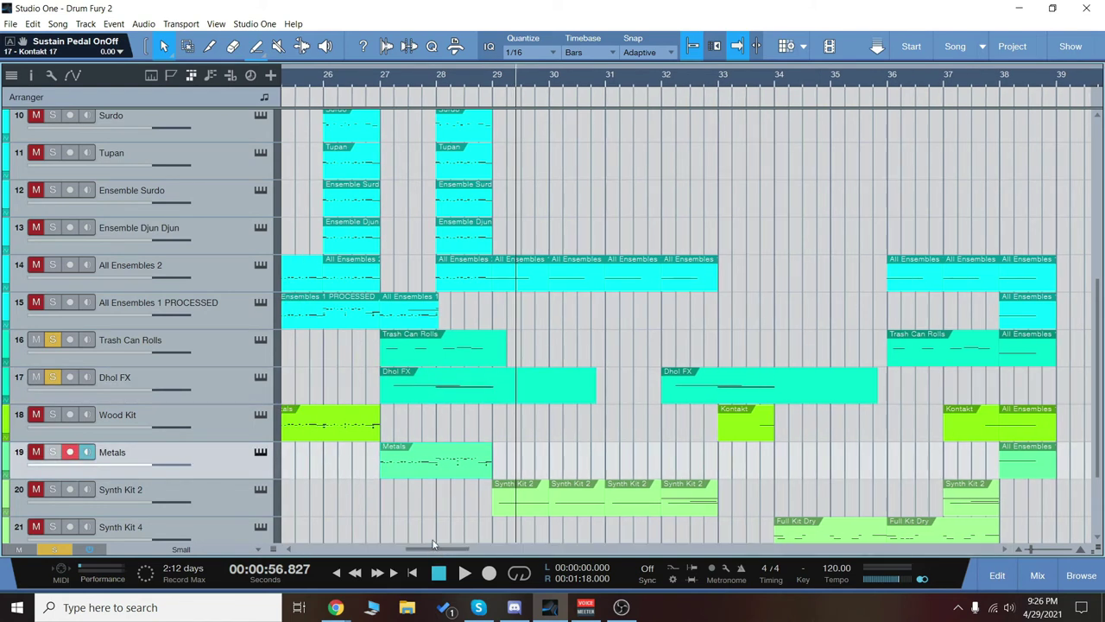
# Play the soloed tracks from bar 27 to just past bar 29, and clear all solos with the playhead back at bar 27.
pyautogui.click(384, 80)
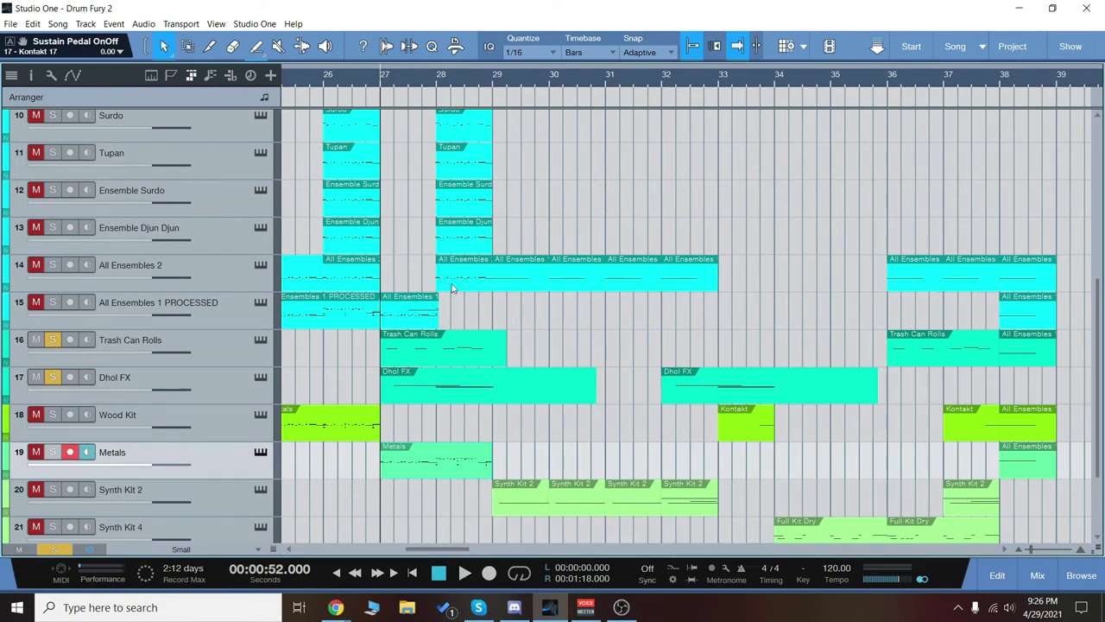
pyautogui.click(464, 574)
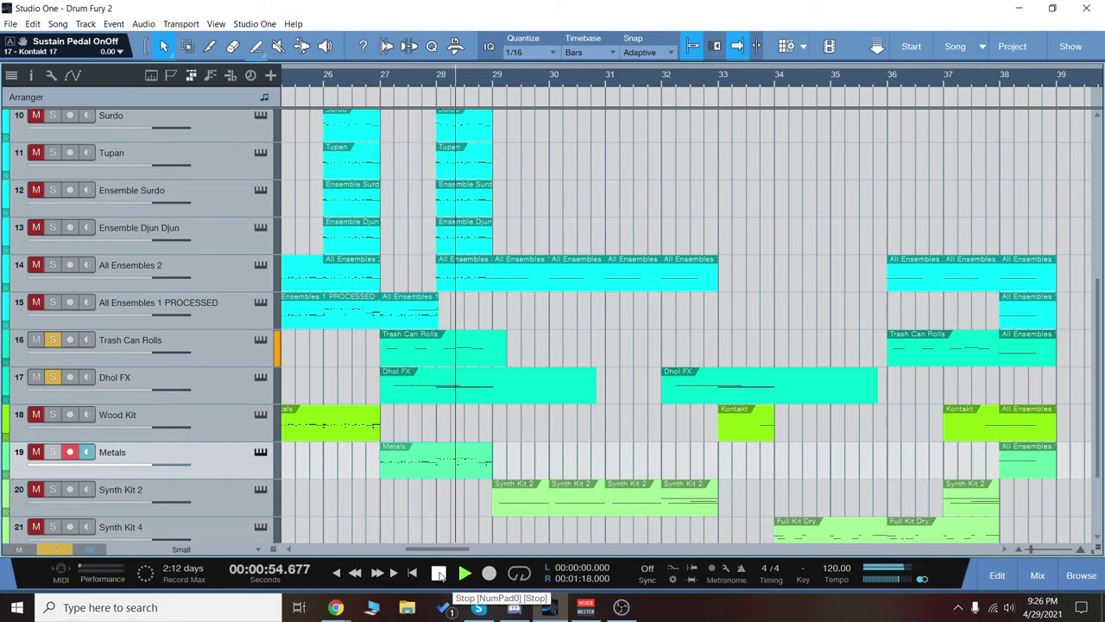
pyautogui.click(438, 574)
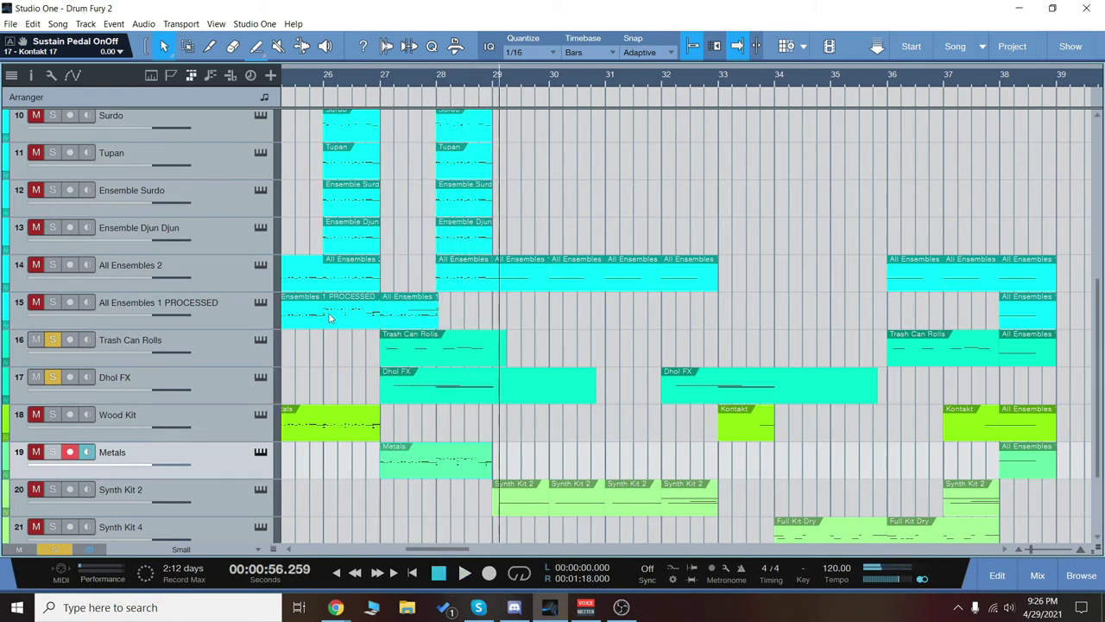
pyautogui.click(55, 550)
pyautogui.click(380, 89)
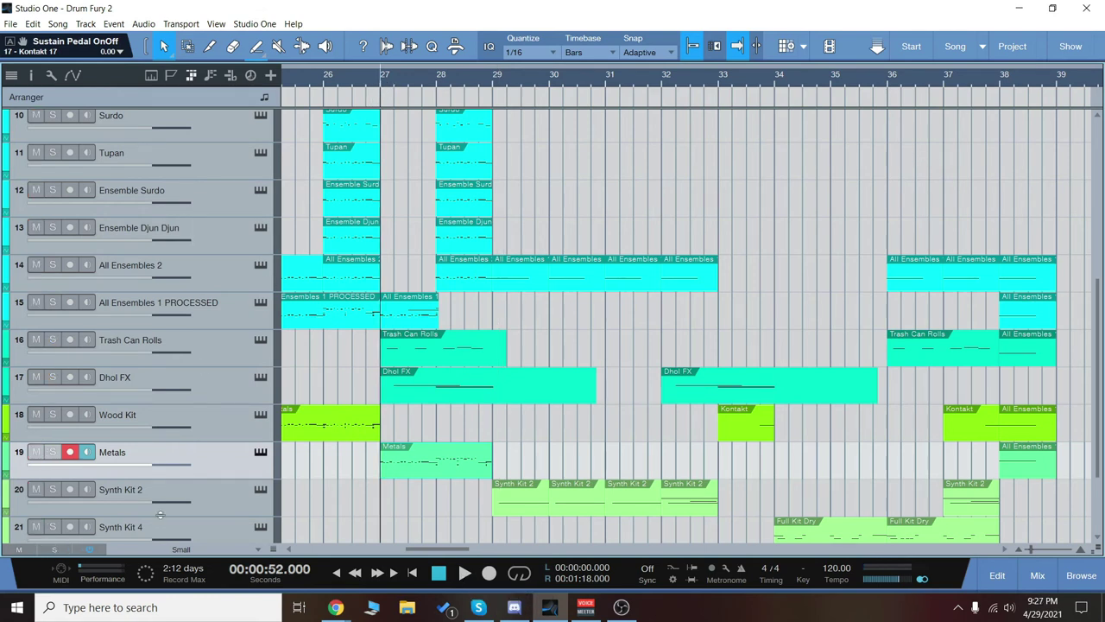
# Play the soloed Metals track from bar 27 to bar 29, and replay the passage with all solos cleared.
pyautogui.click(52, 453)
pyautogui.click(465, 573)
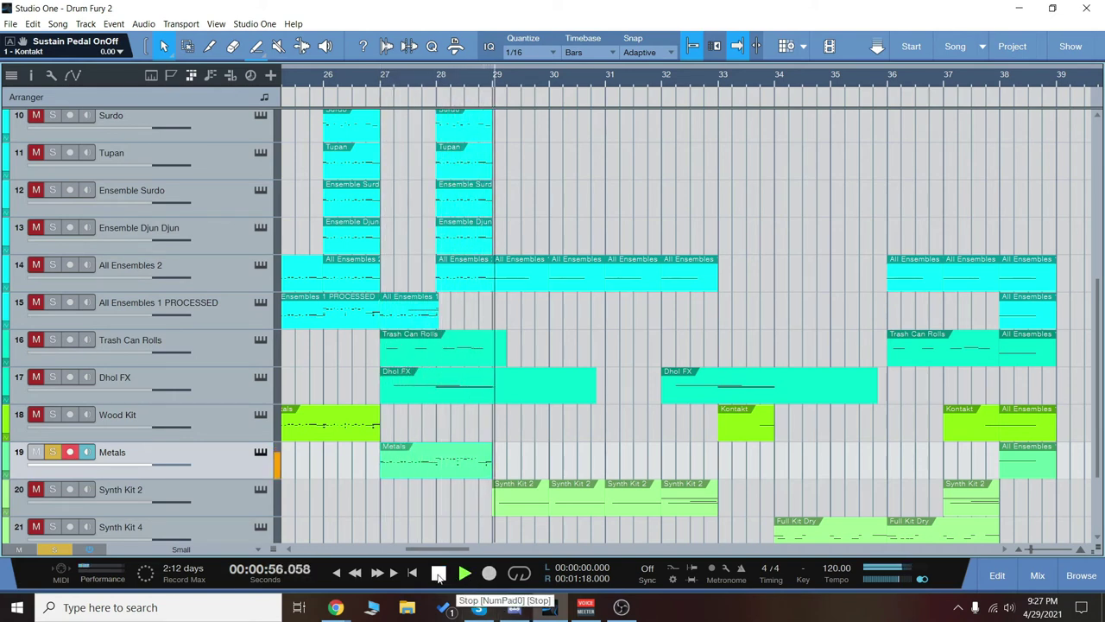
pyautogui.click(439, 575)
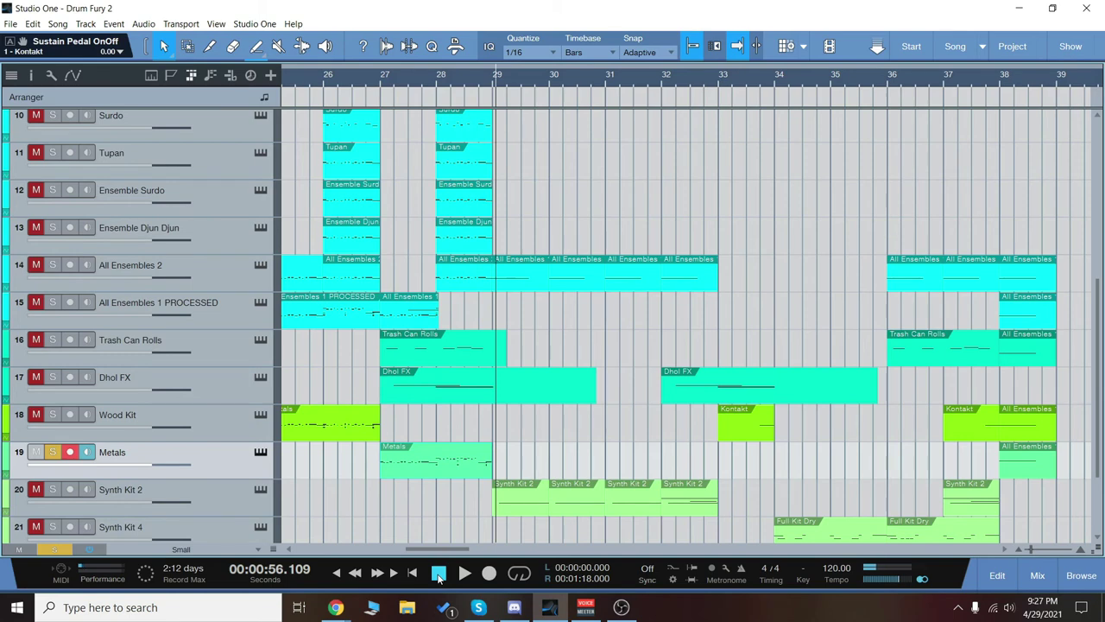
pyautogui.press('space')
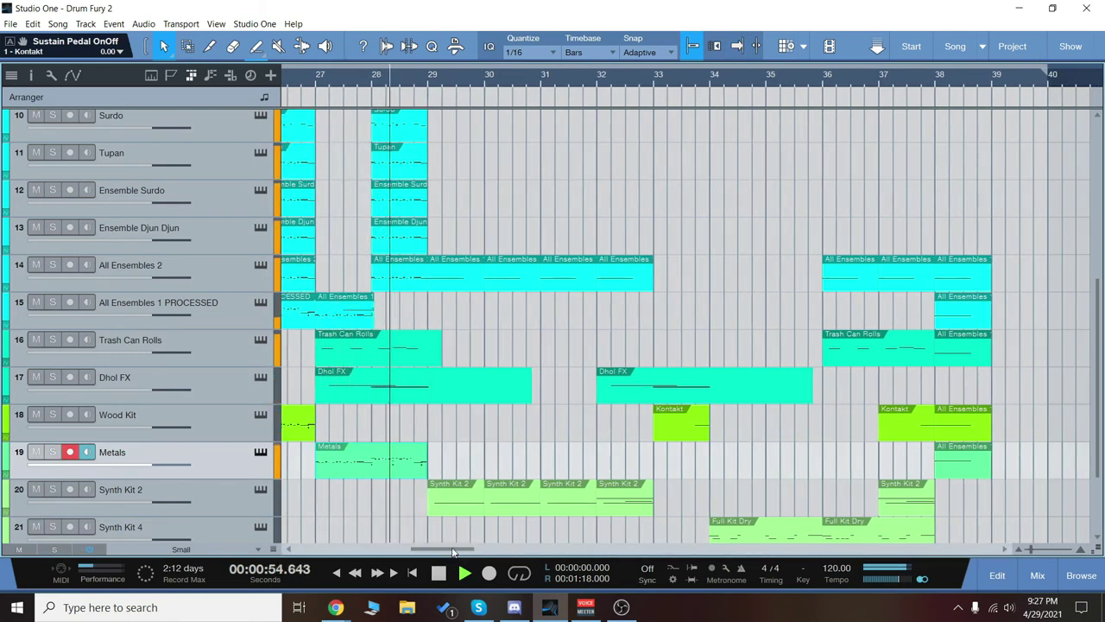
pyautogui.click(439, 575)
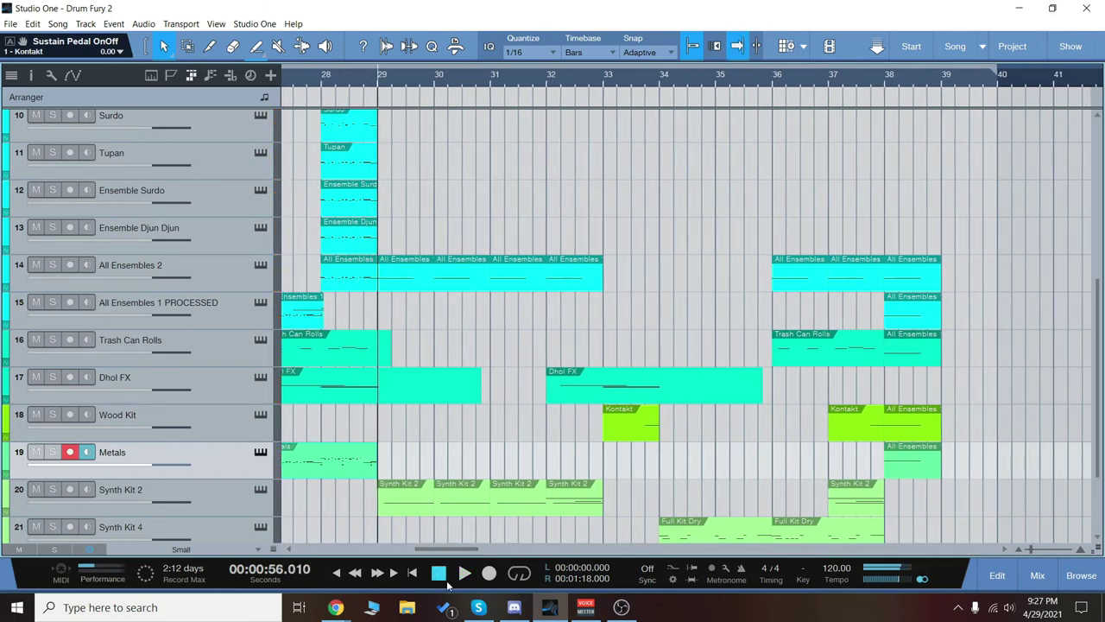
# Select the Synth Kit 2 track, view its Drum Fury 2 patch, and solo the track with the instrument window closed.
pyautogui.scroll(-3, 530, 489)
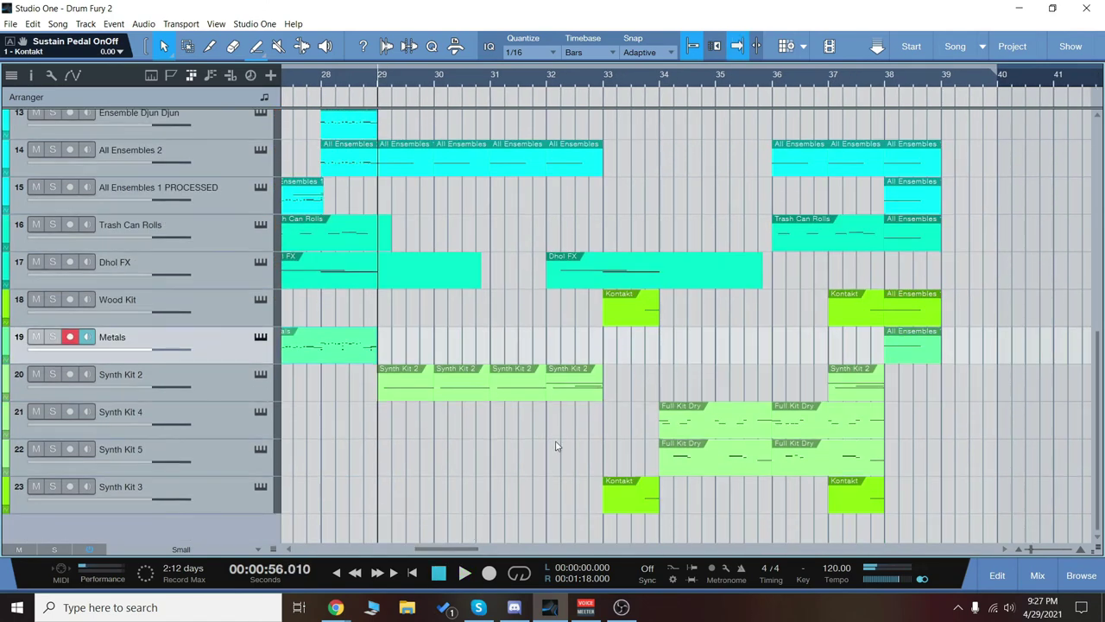
pyautogui.click(220, 391)
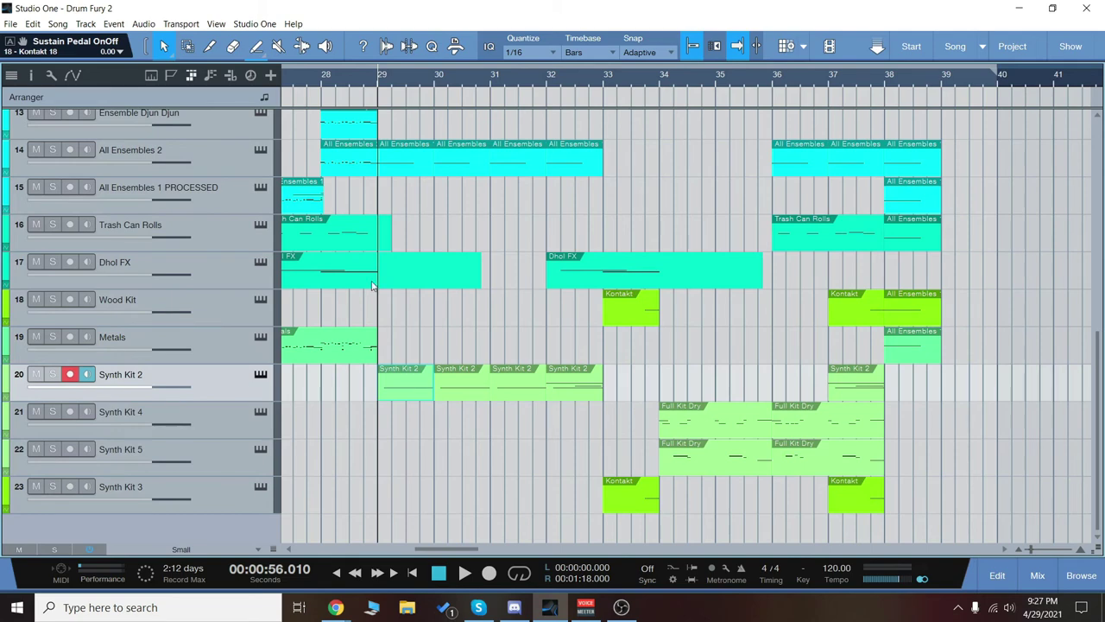
pyautogui.scroll(3, 389, 250)
pyautogui.scroll(10, 449, 277)
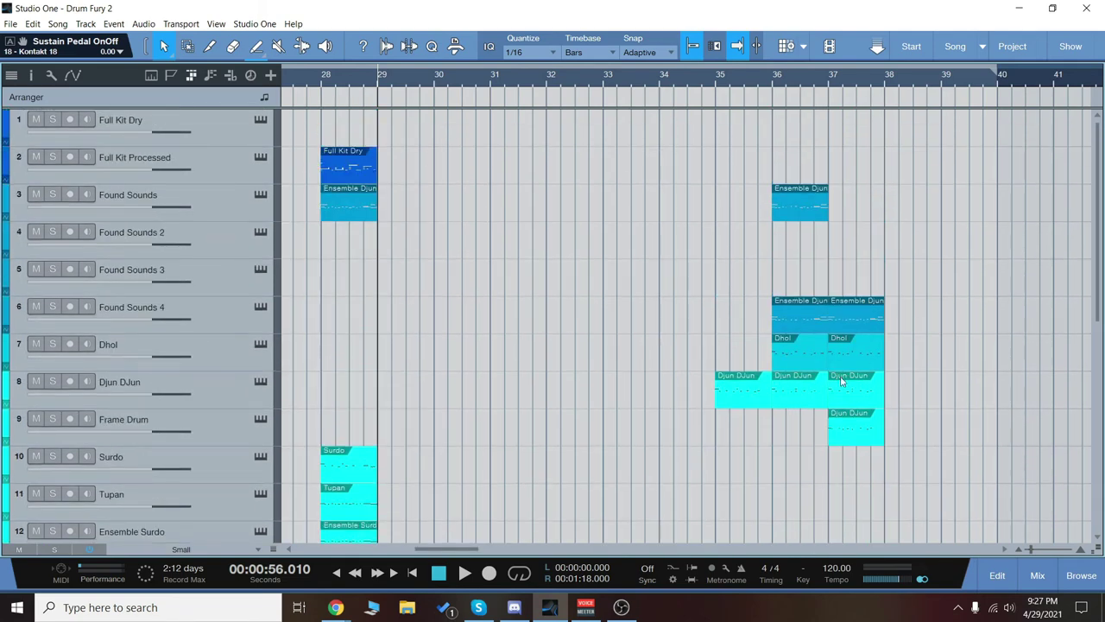
pyautogui.scroll(-9, 226, 259)
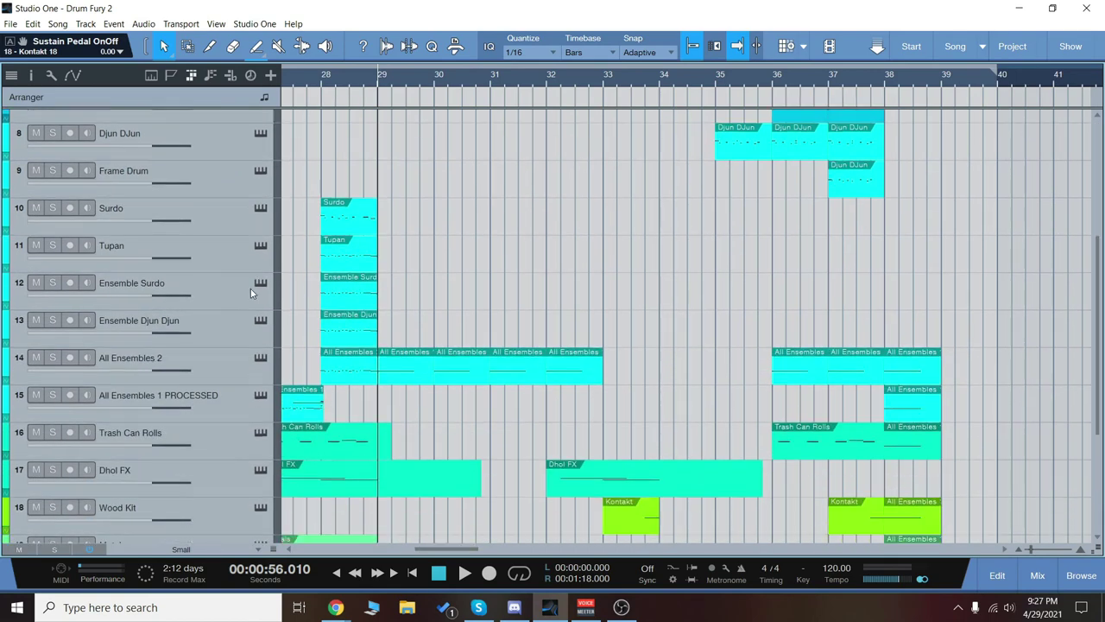
pyautogui.scroll(-4, 536, 445)
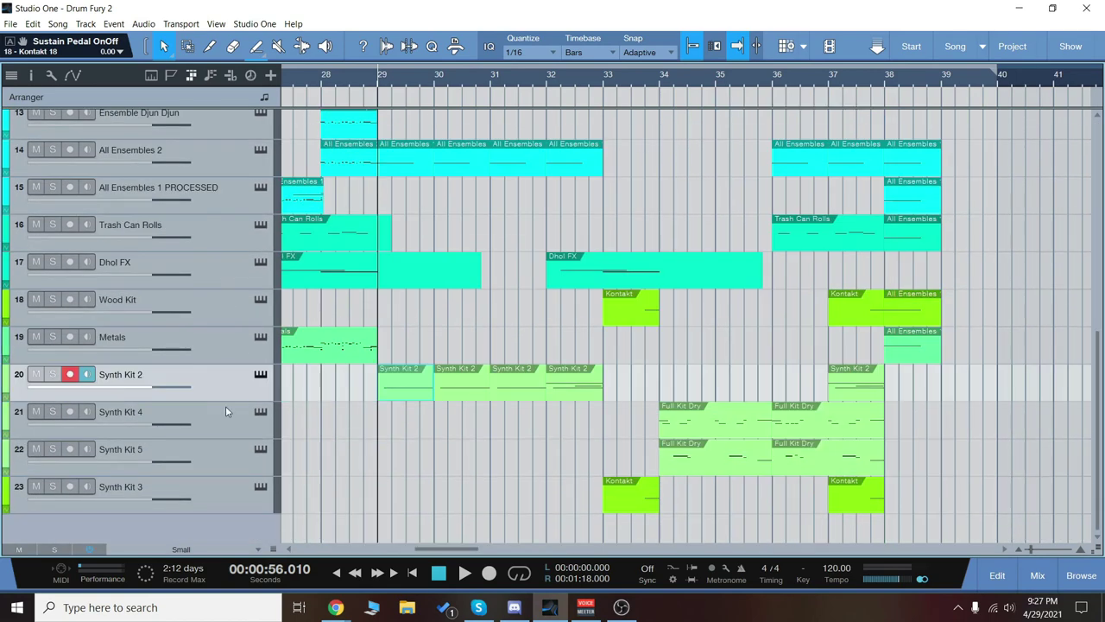
pyautogui.click(261, 375)
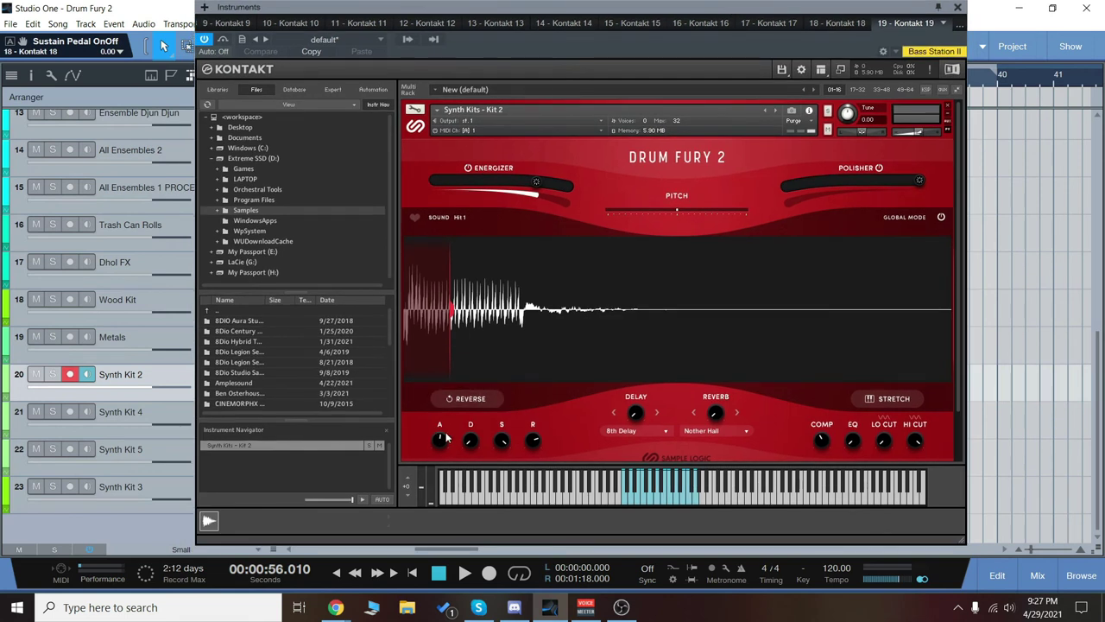
pyautogui.click(53, 375)
pyautogui.click(958, 7)
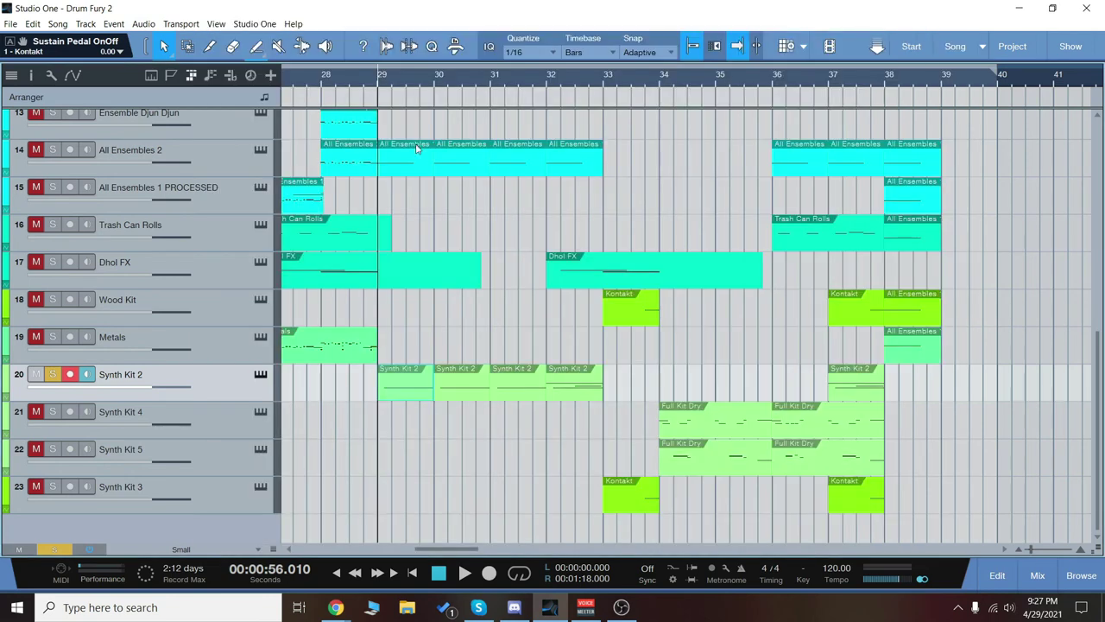
# Play the soloed Synth Kit 2 from bar 29, add All Ensembles 2 to the solo, and return to bar 29.
pyautogui.click(465, 574)
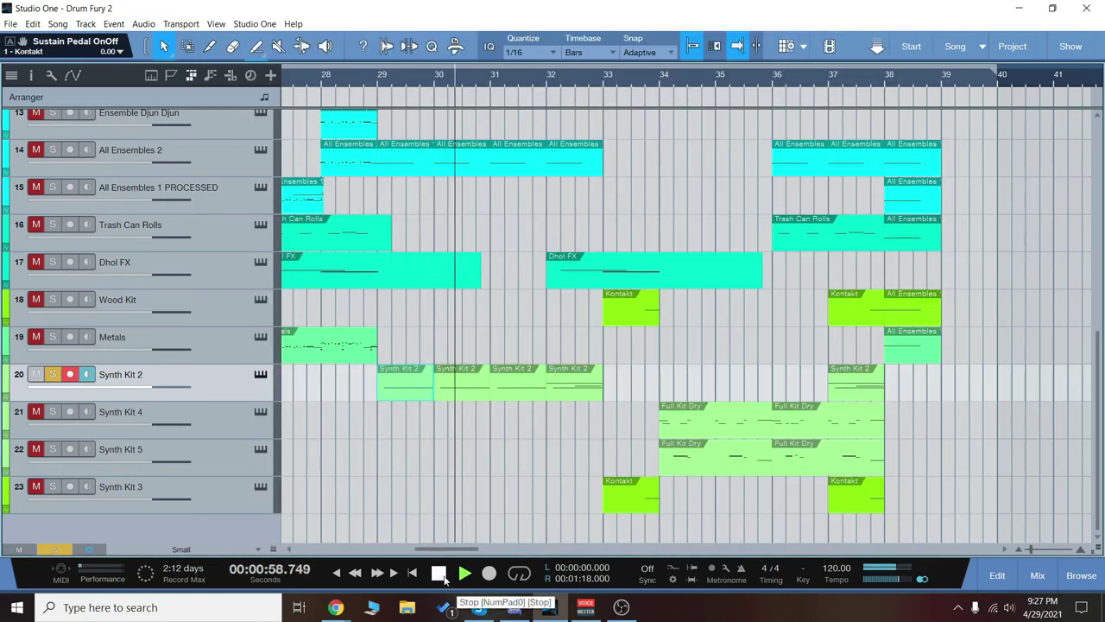
pyautogui.click(52, 149)
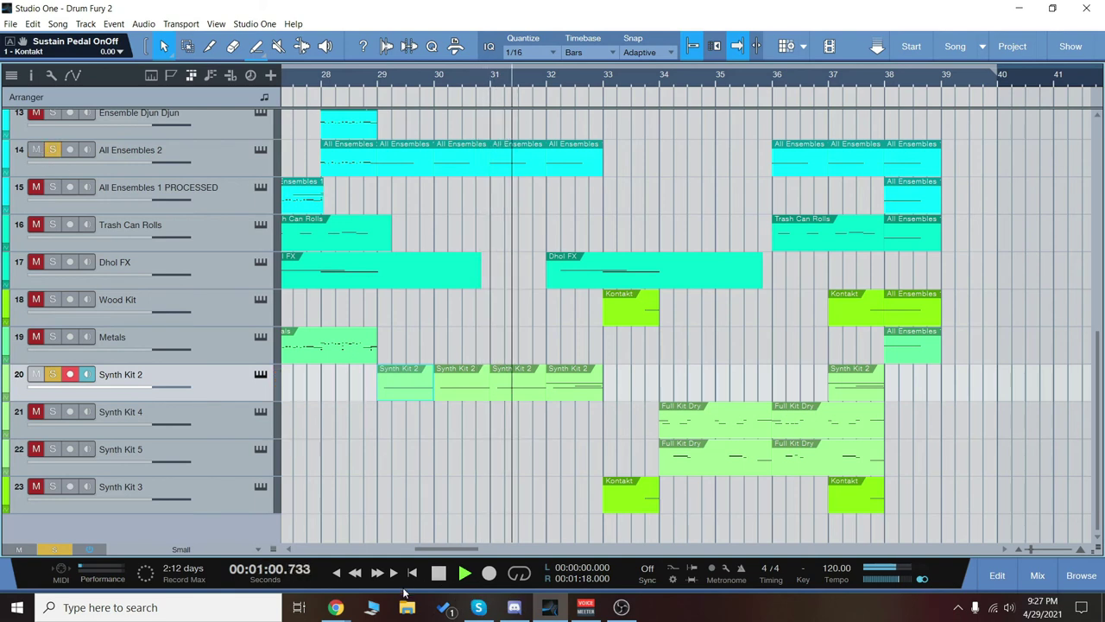
pyautogui.press('space')
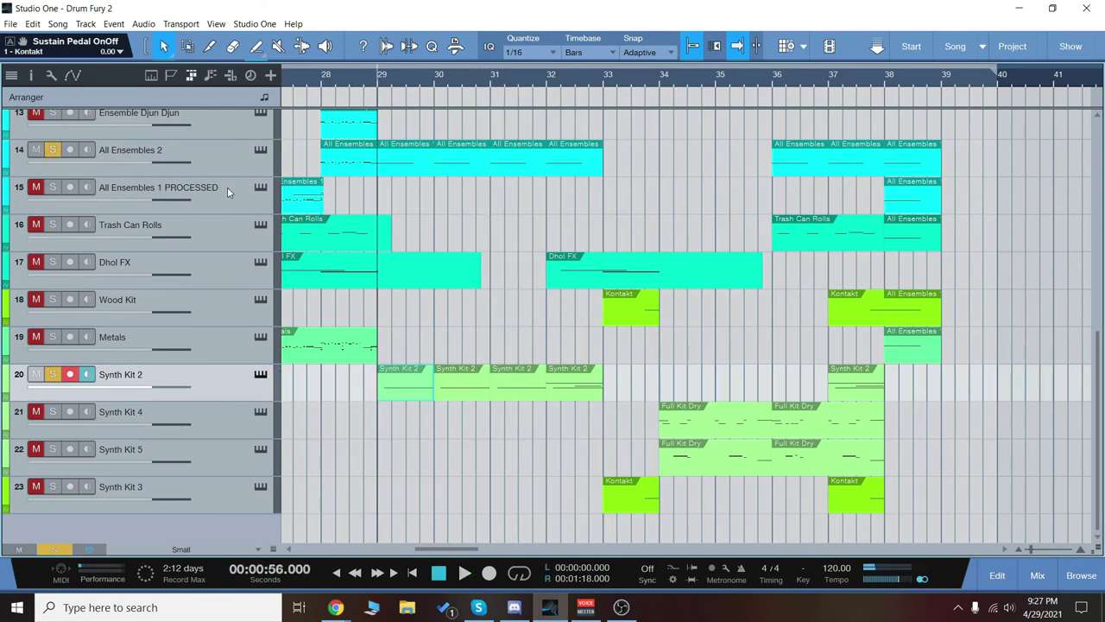
# Replay the soloed tracks from bar 29 to past bar 34, adding Dhol FX, Wood Kit and Synth Kit 3 to the solo.
pyautogui.click(217, 157)
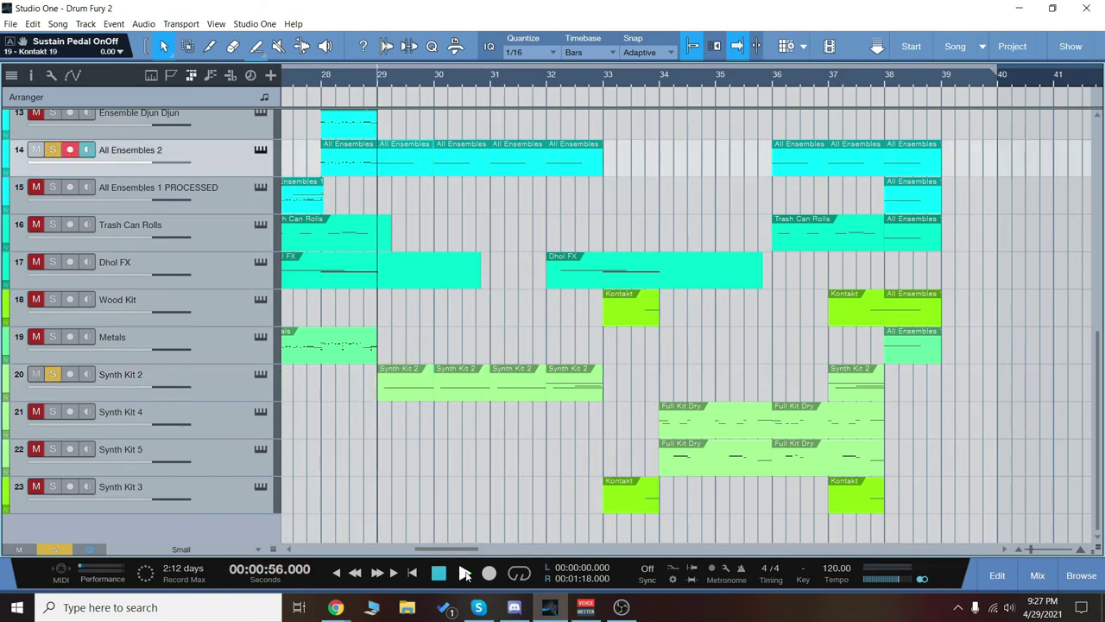
pyautogui.click(465, 574)
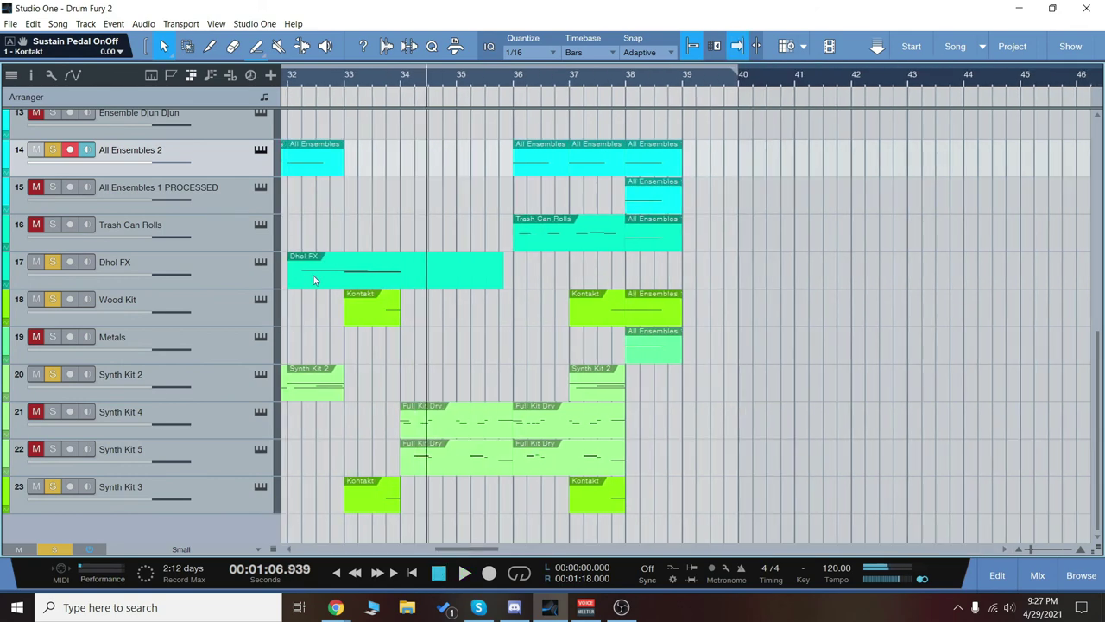
# Place the playhead at bar 33, select the Synth Kit 3 clip there and view the track's Drum Fury 2 patch.
pyautogui.click(341, 79)
pyautogui.click(385, 497)
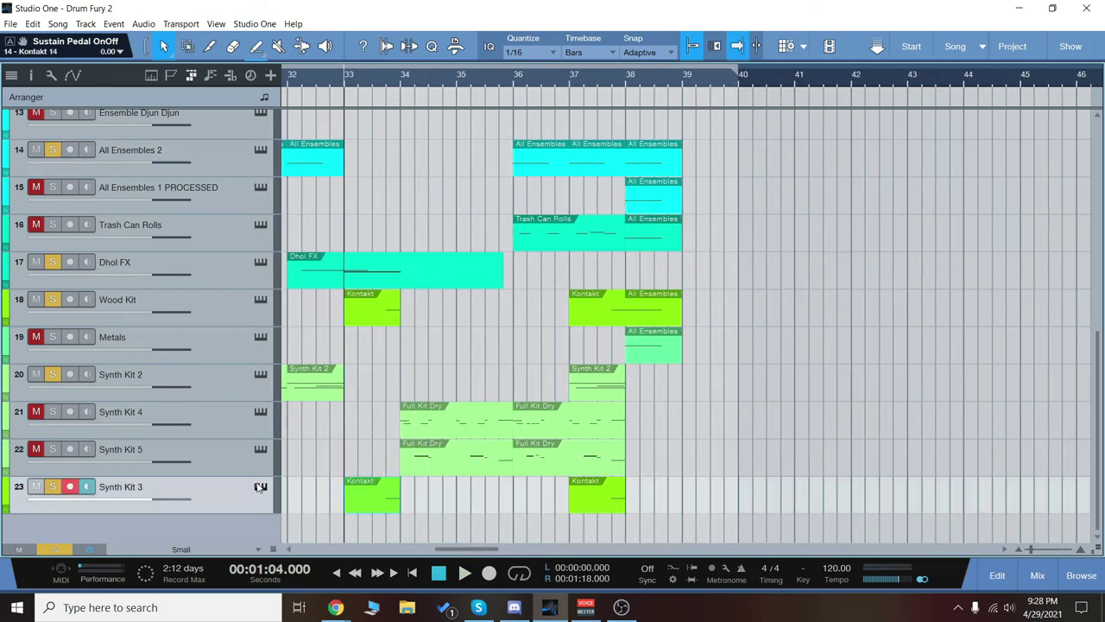
pyautogui.click(260, 486)
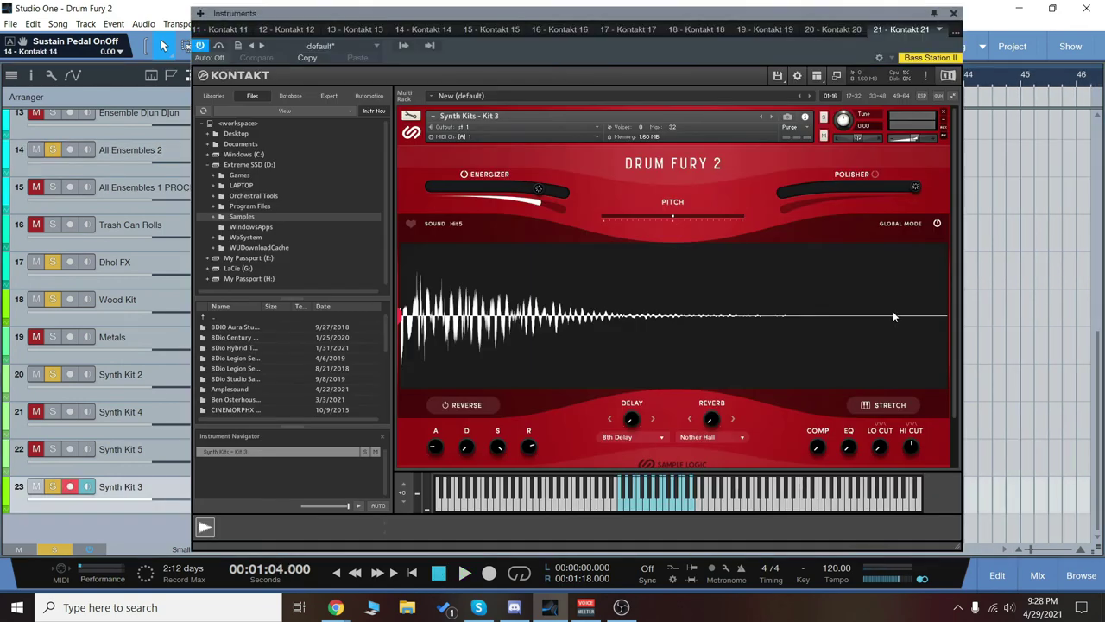
pyautogui.click(954, 14)
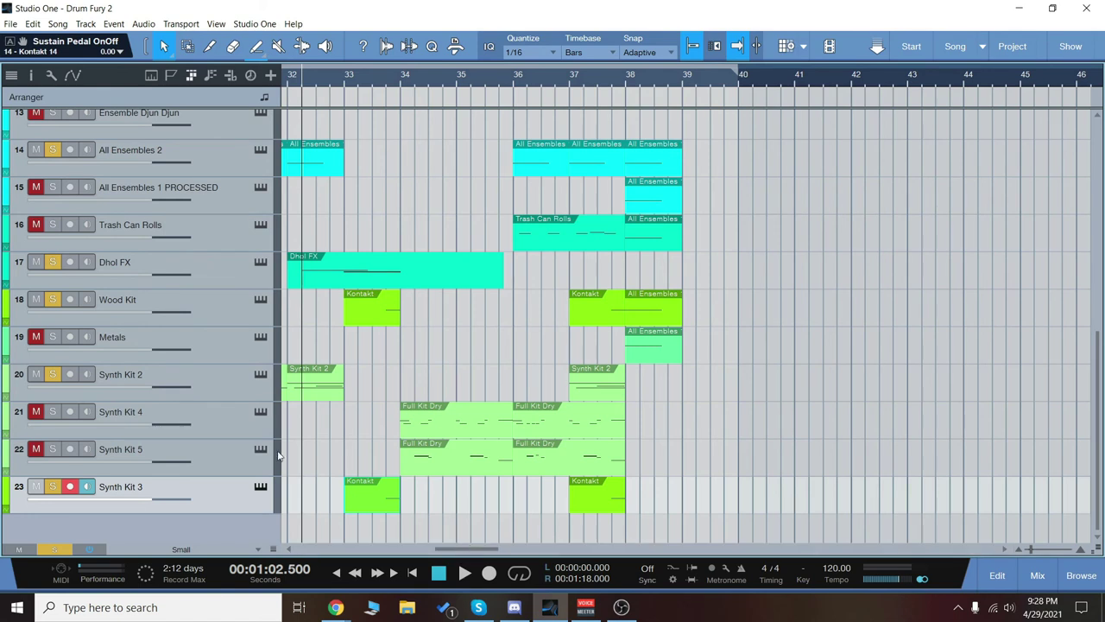
# Clear all solos and play the full arrangement from just after bar 32 into the Synth Kit 4 and 5 section.
pyautogui.click(59, 549)
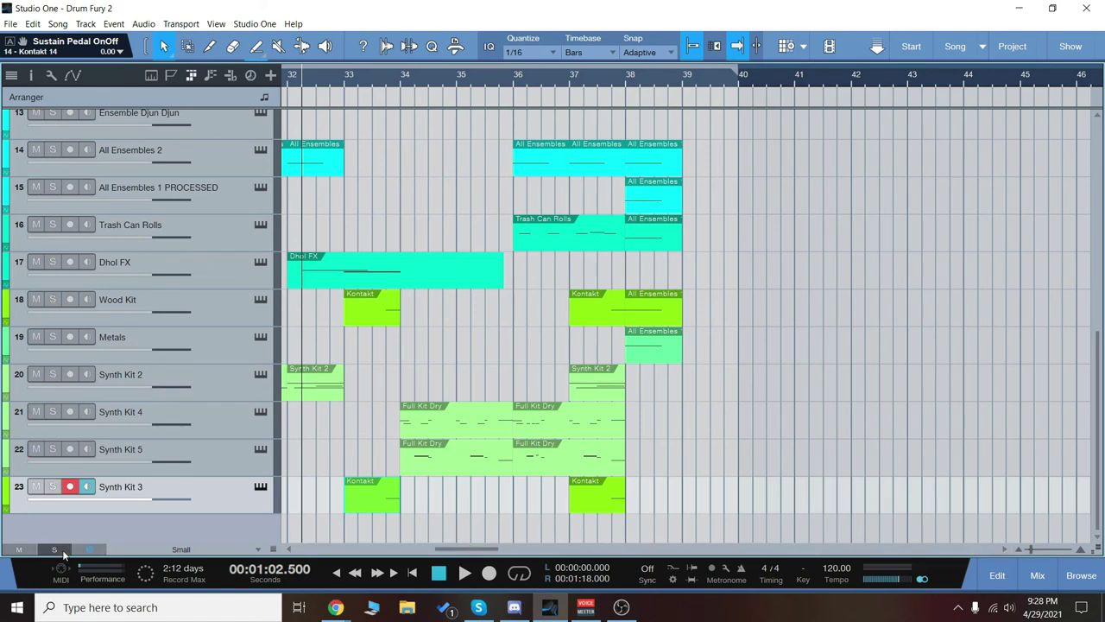
pyautogui.moveTo(464, 549); pyautogui.dragTo(460, 550)
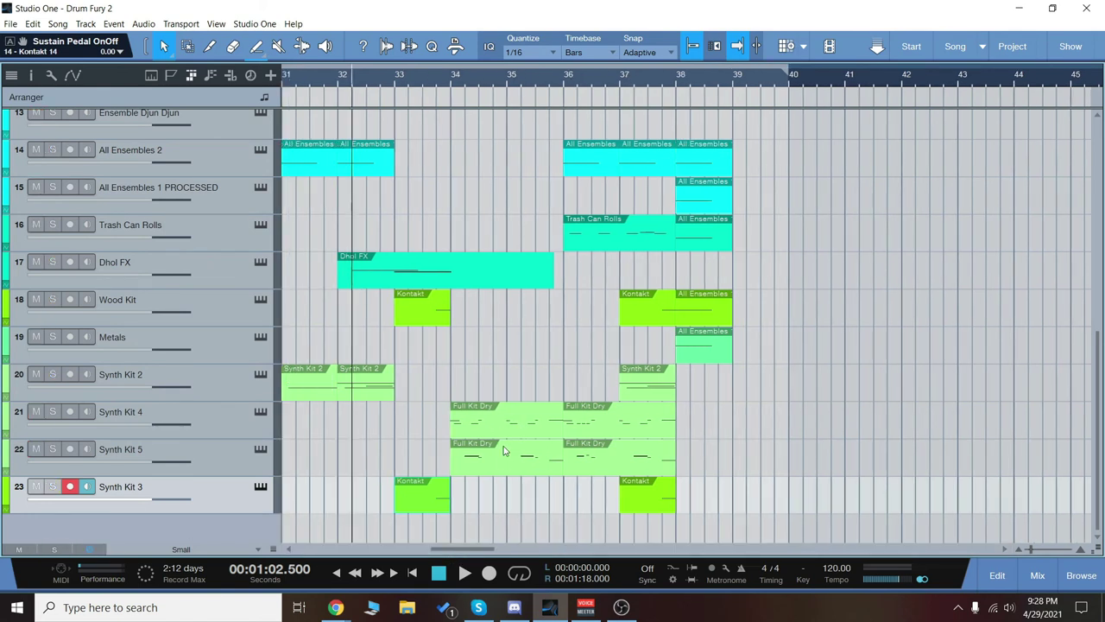
pyautogui.press('space')
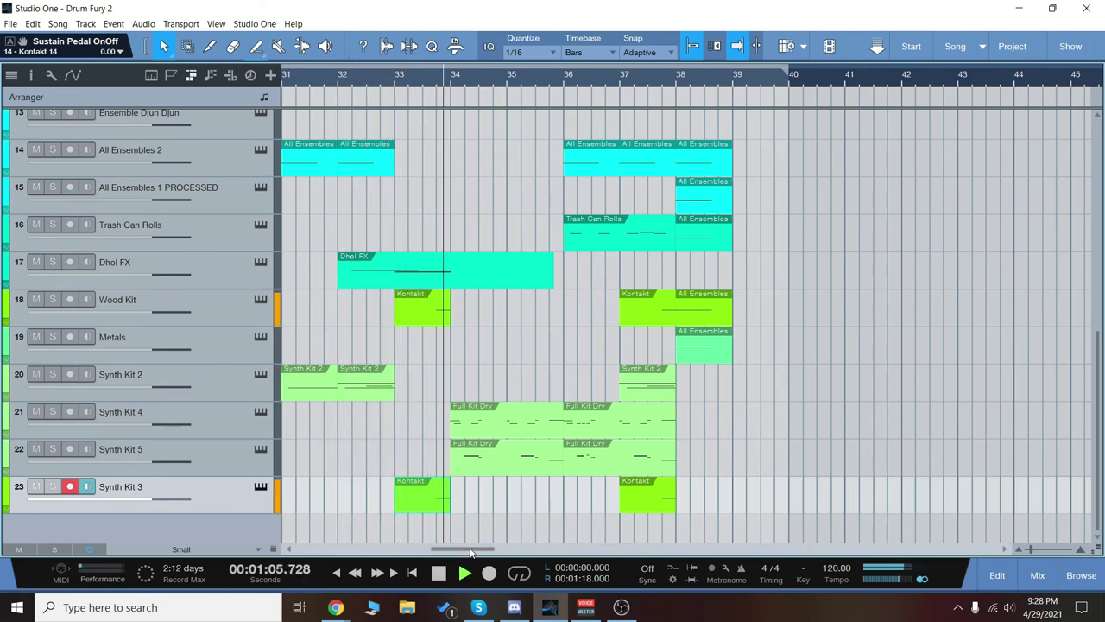
pyautogui.moveTo(471, 550); pyautogui.dragTo(481, 550)
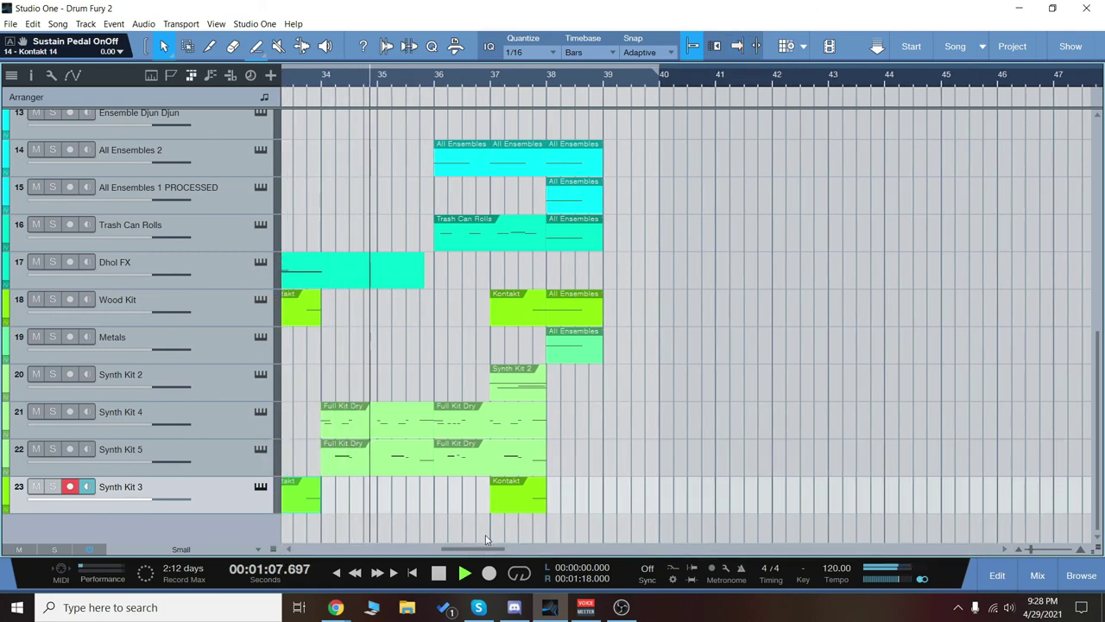
# View the Synth Kit 4 patch during playback, close its window and stop at about bar 39.
pyautogui.click(260, 411)
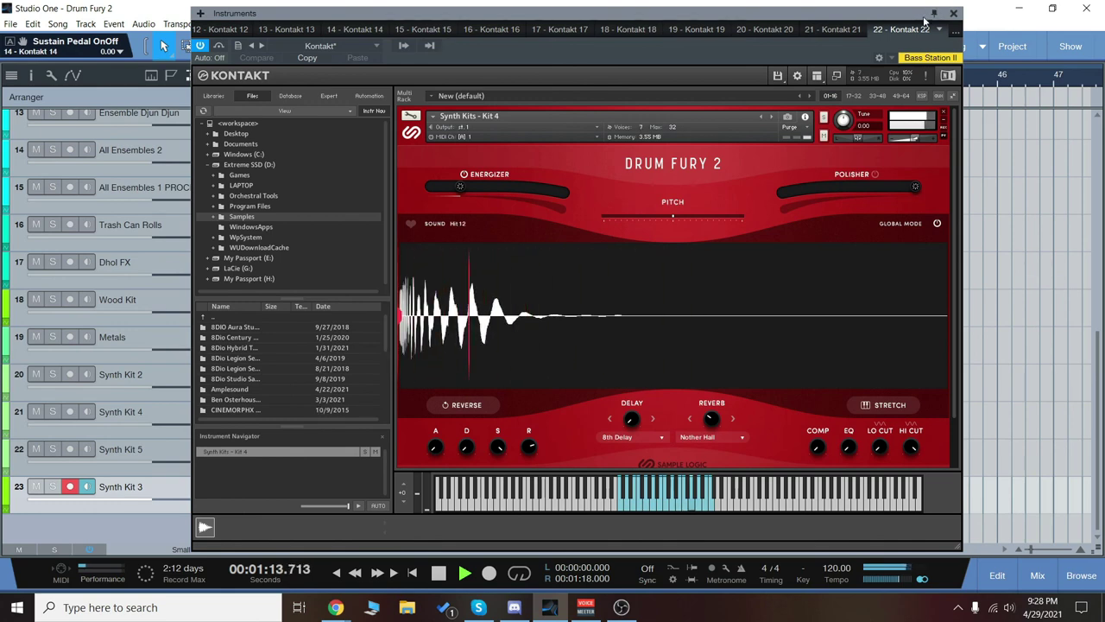
pyautogui.click(953, 14)
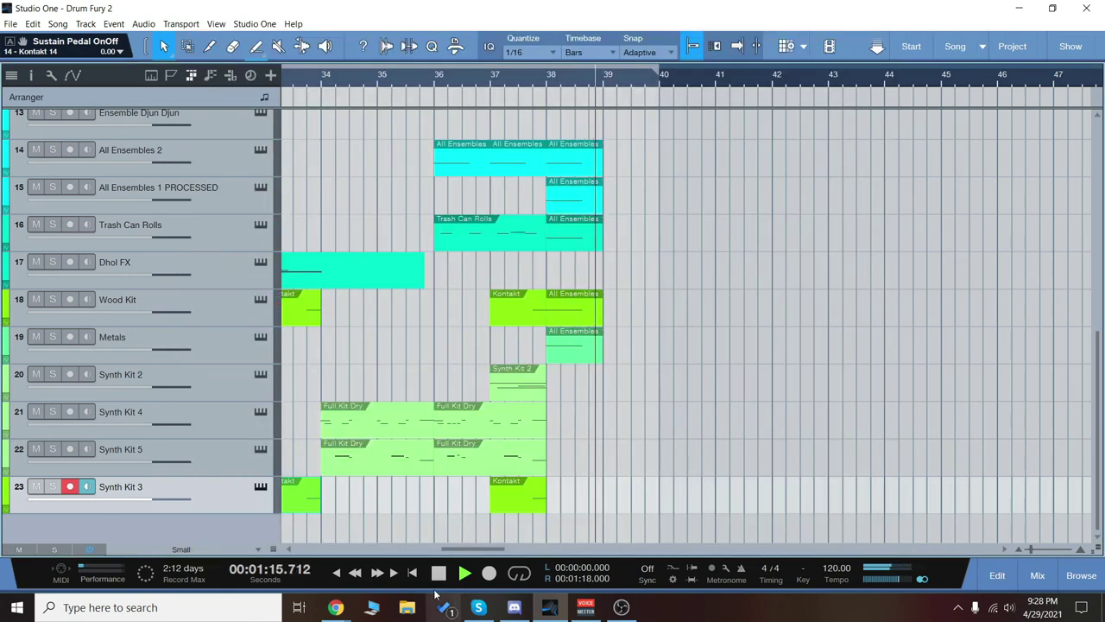
pyautogui.click(440, 577)
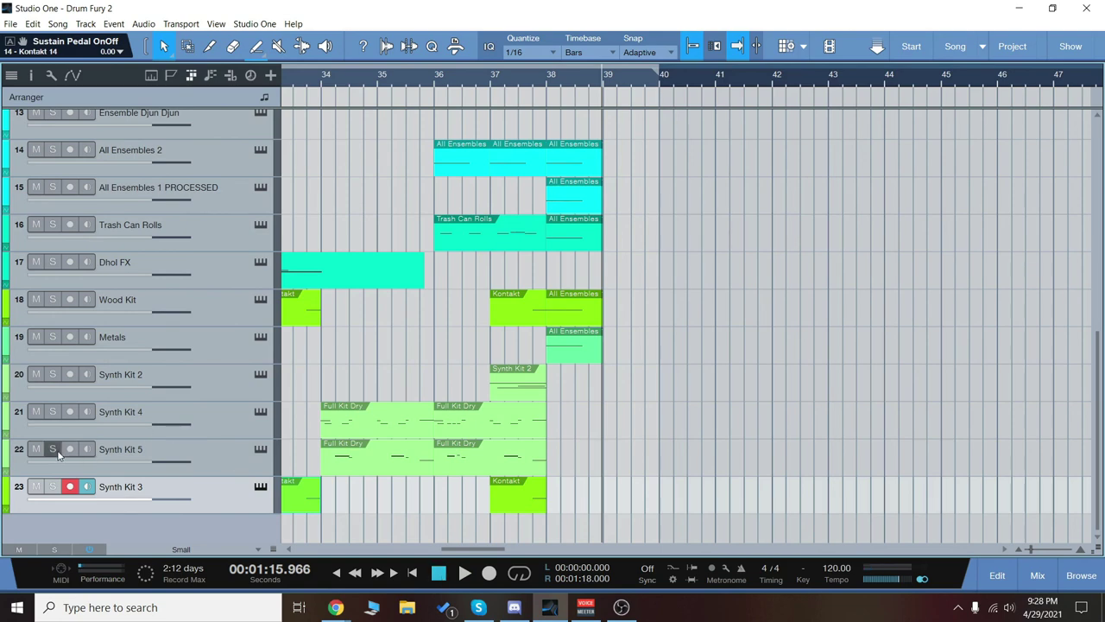
# Select the Synth Kit 5 track, view its Drum Fury 2 patch and close the instrument window.
pyautogui.click(253, 453)
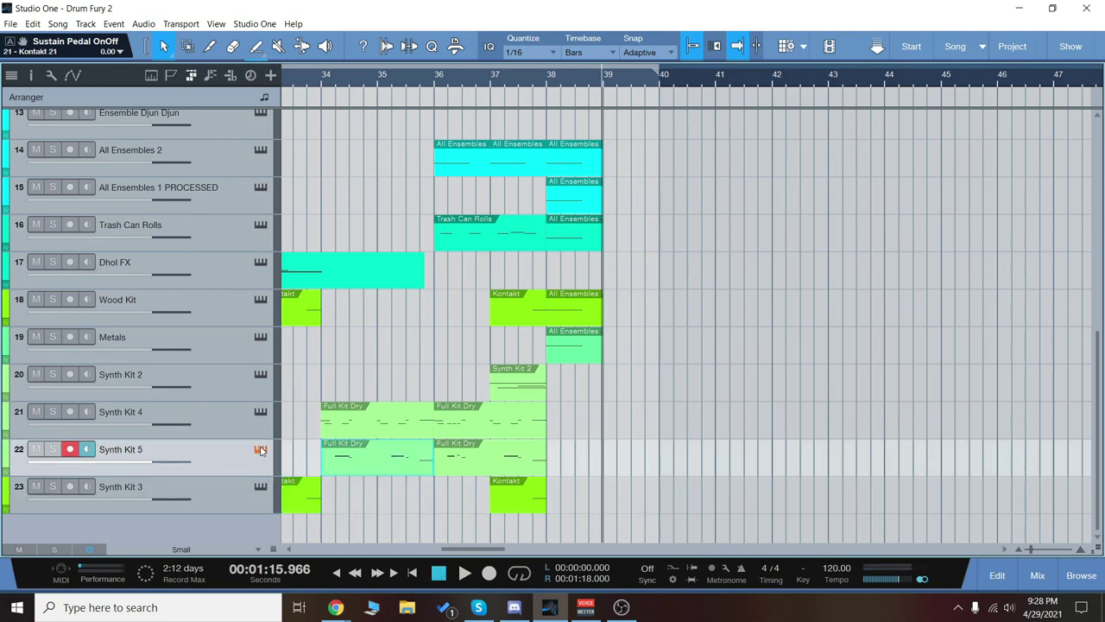
pyautogui.click(260, 449)
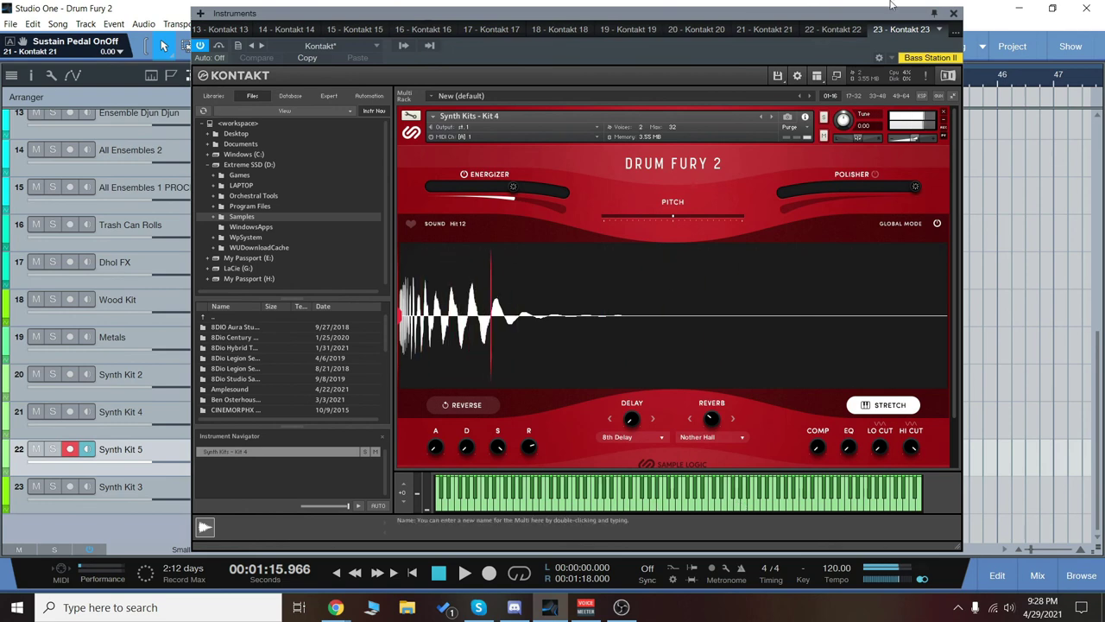
pyautogui.click(953, 13)
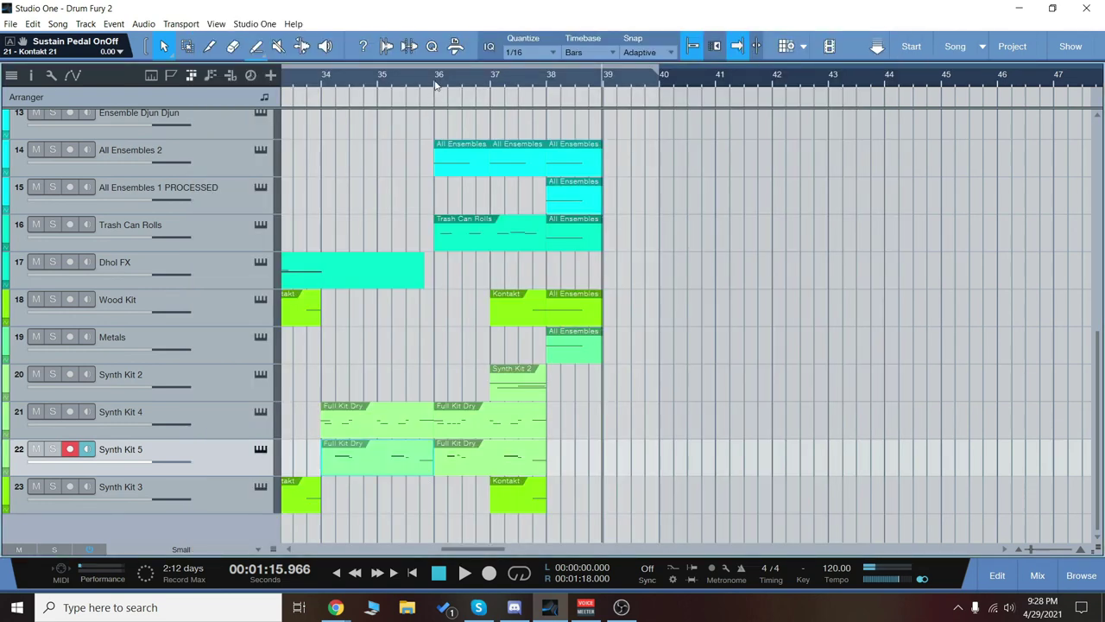
# Solo the Synth Kit 4 track and place the playhead at bar 34.
pyautogui.click(53, 411)
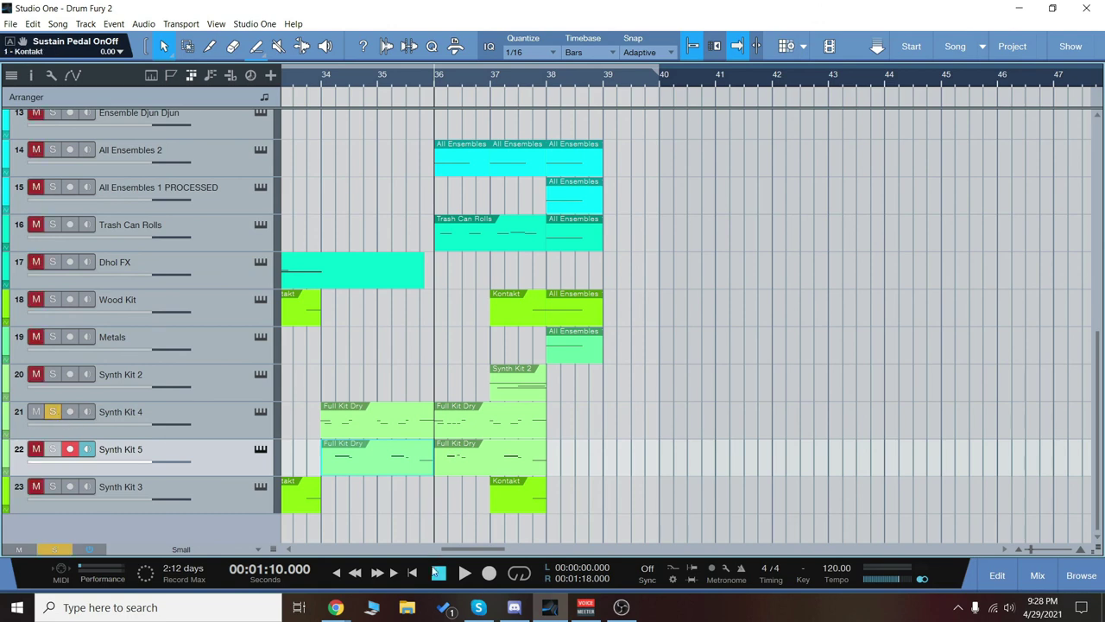
pyautogui.hscroll(-1, 470, 549)
pyautogui.click(351, 79)
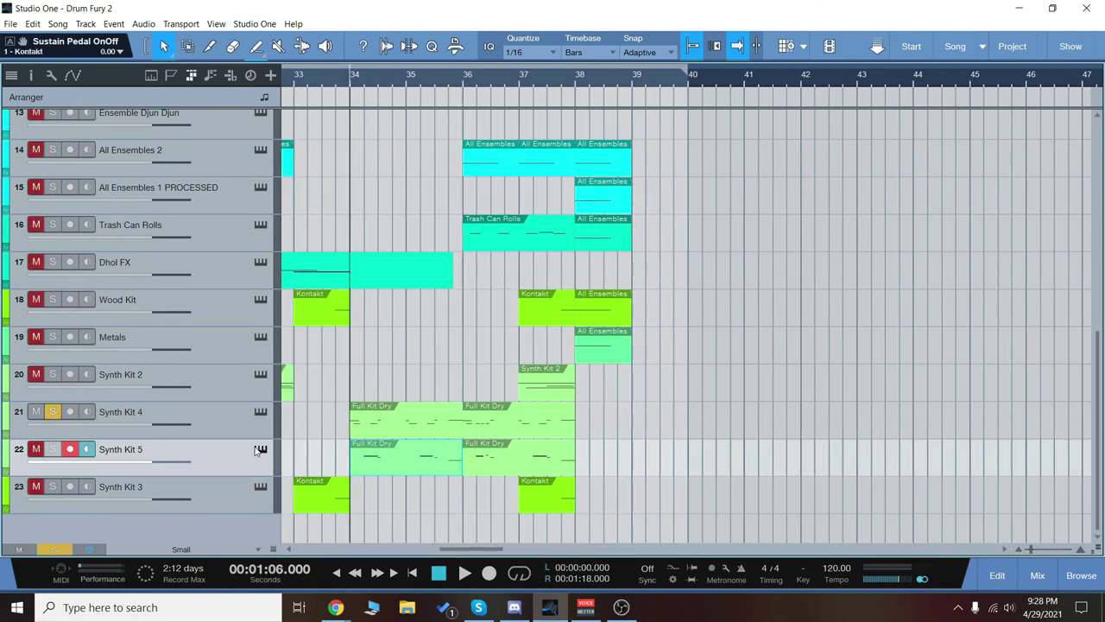
# Open the Synth Kit 5 instrument window again to view its patch.
pyautogui.press('F11')
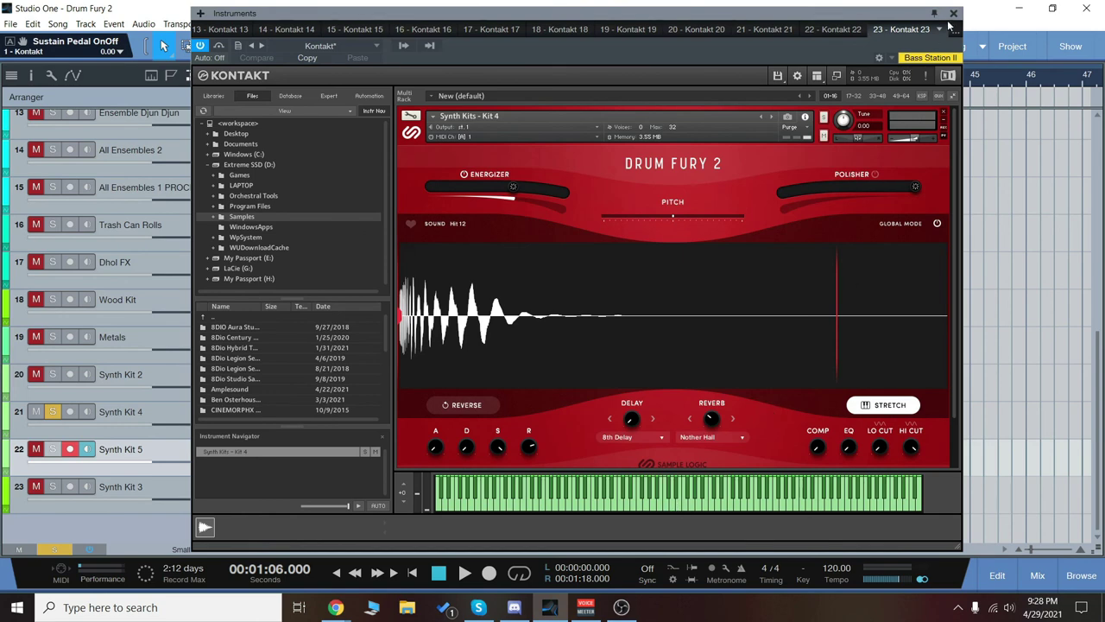